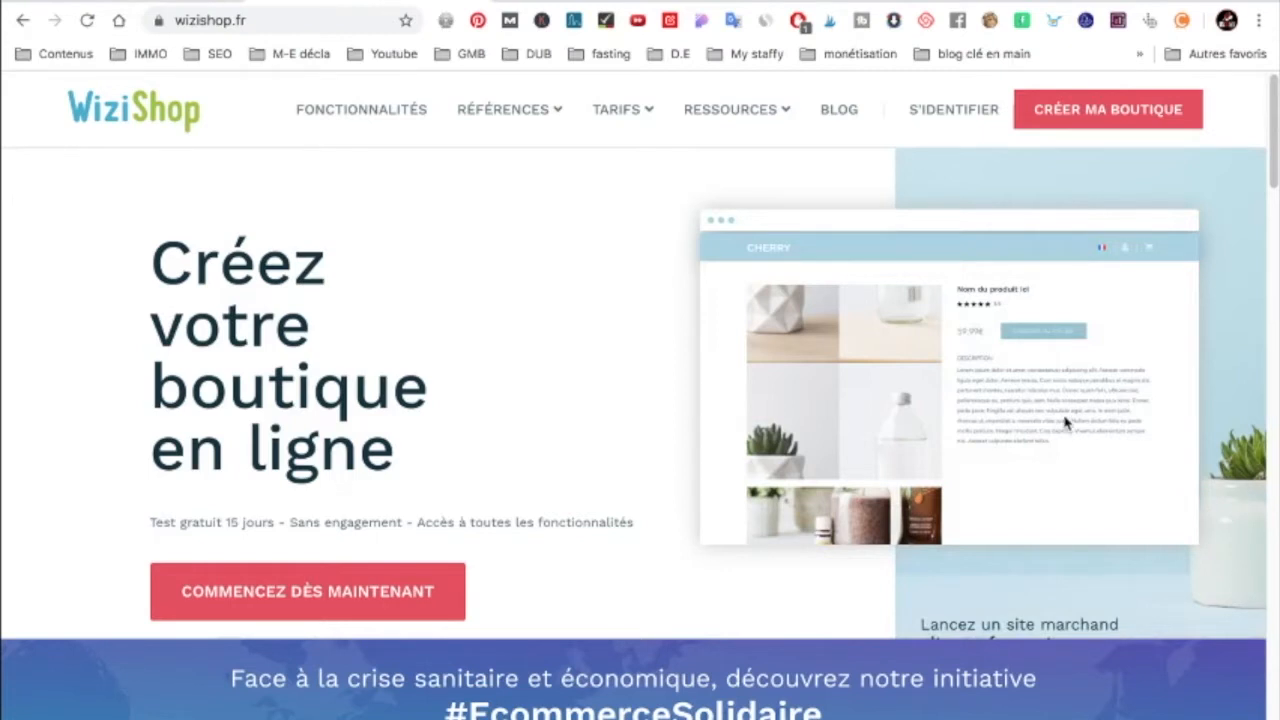
# Step: Scroll the homepage showcases, switch the carousel to the OGC Nice store, and continue to reviews
pyautogui.scroll(-1, 1146, 420)
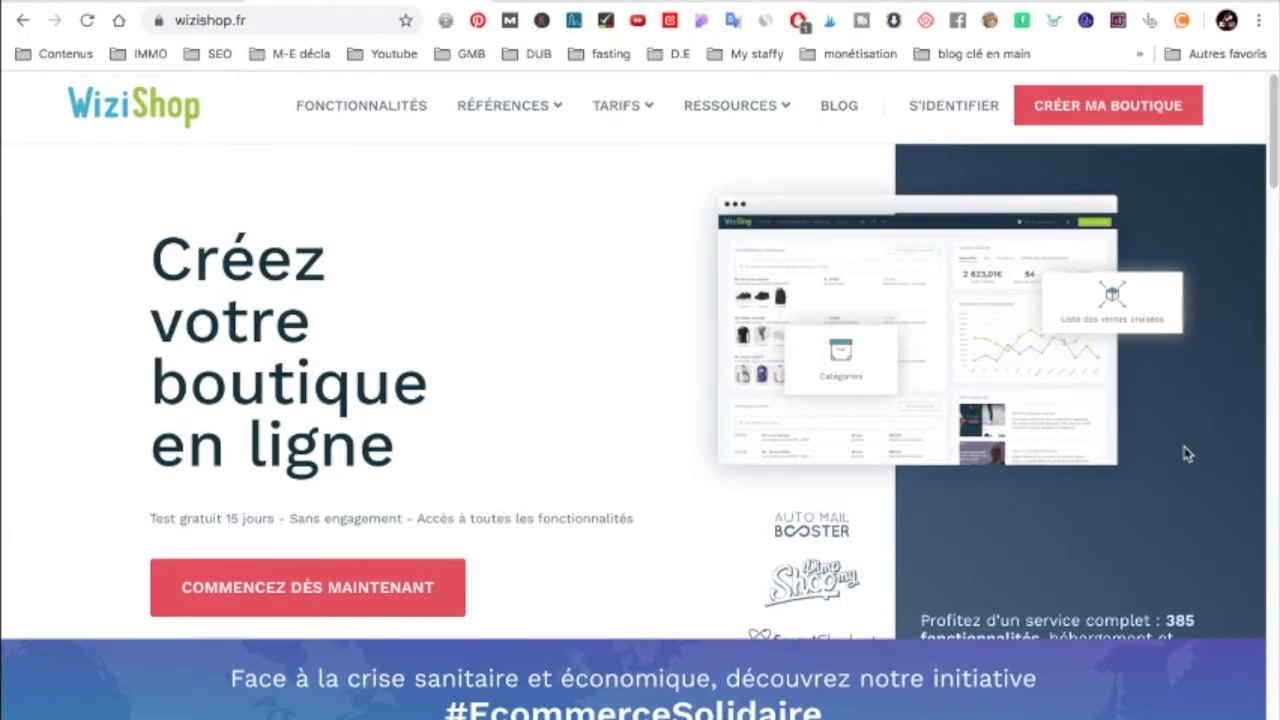
pyautogui.scroll(-10, 1185, 454)
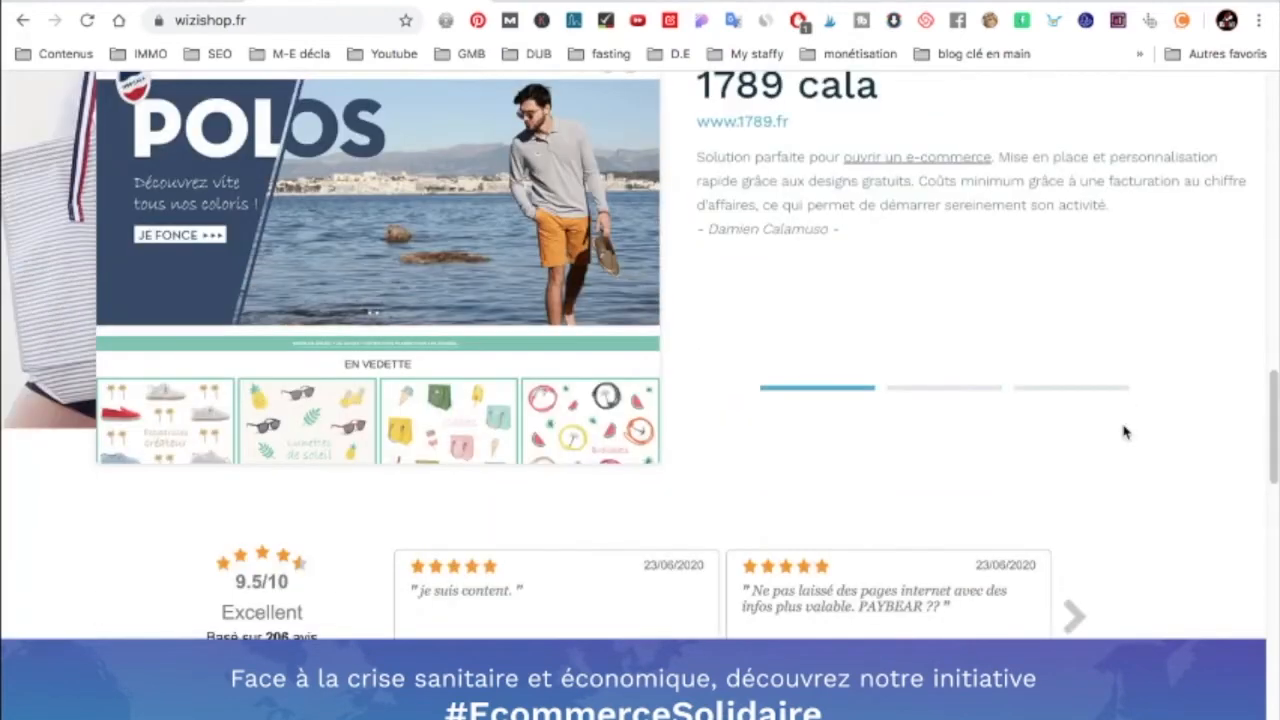
pyautogui.scroll(1, 1109, 434)
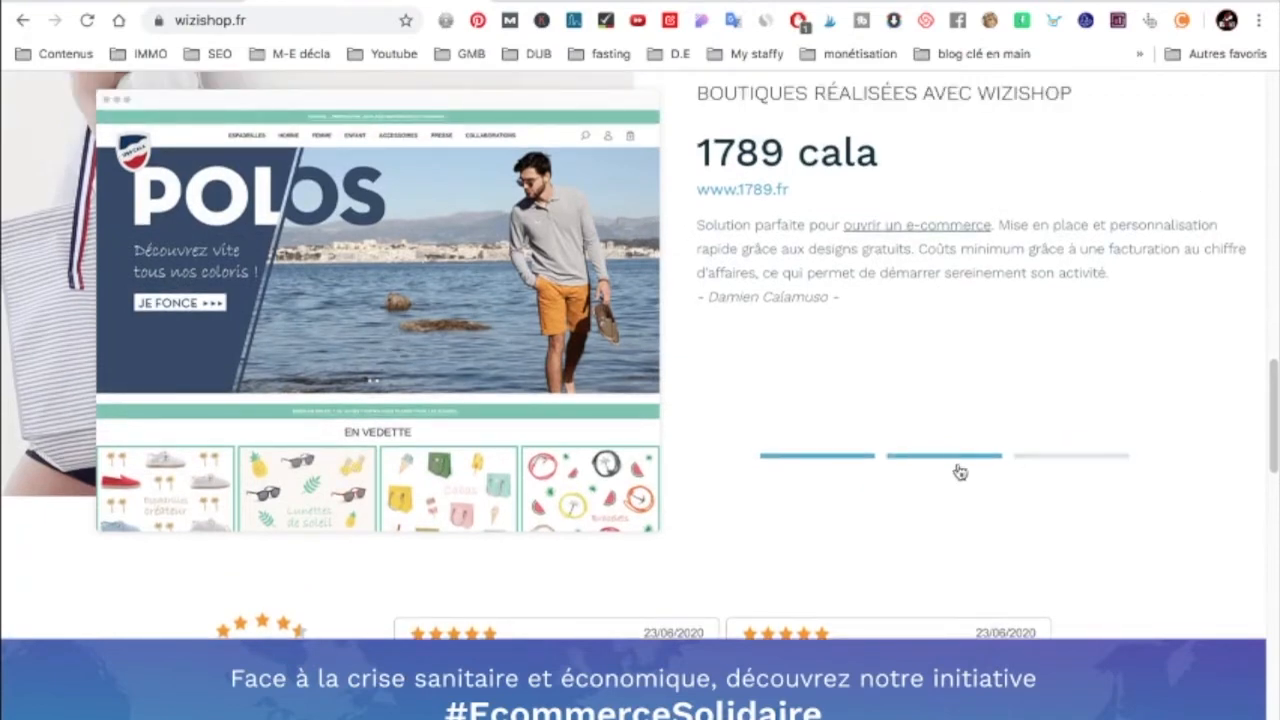
pyautogui.click(958, 457)
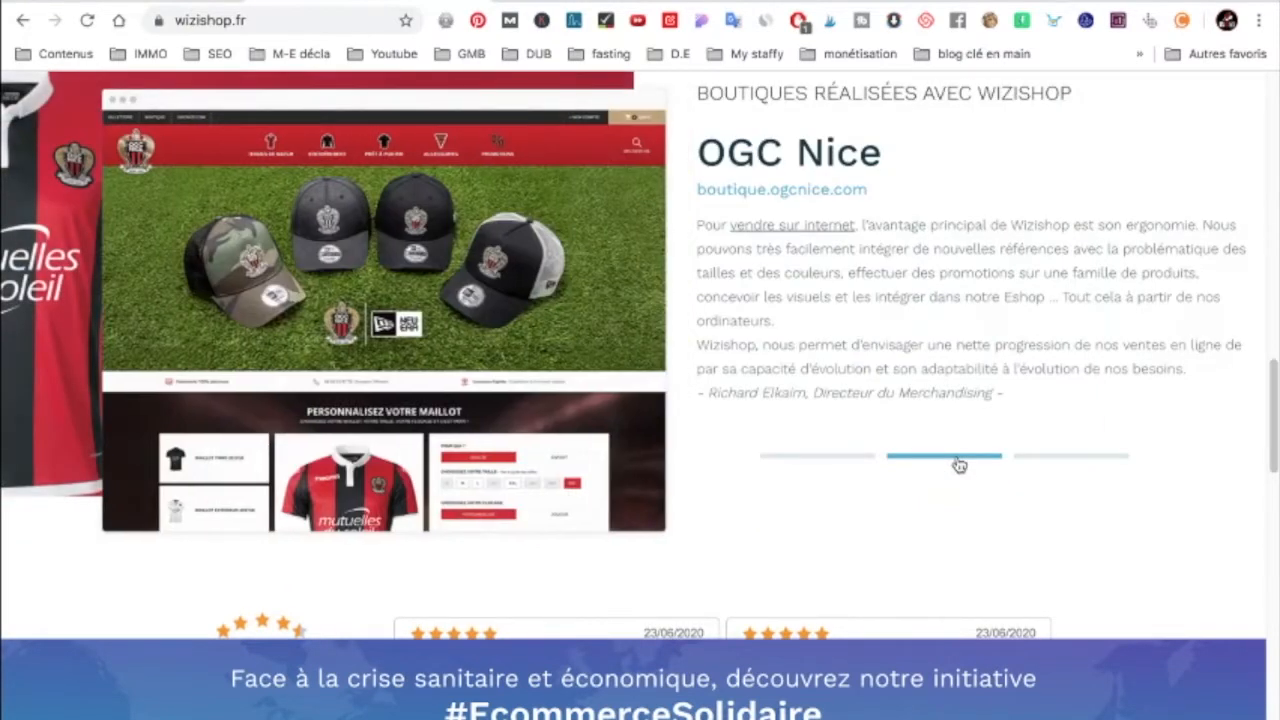
pyautogui.scroll(-4, 1055, 452)
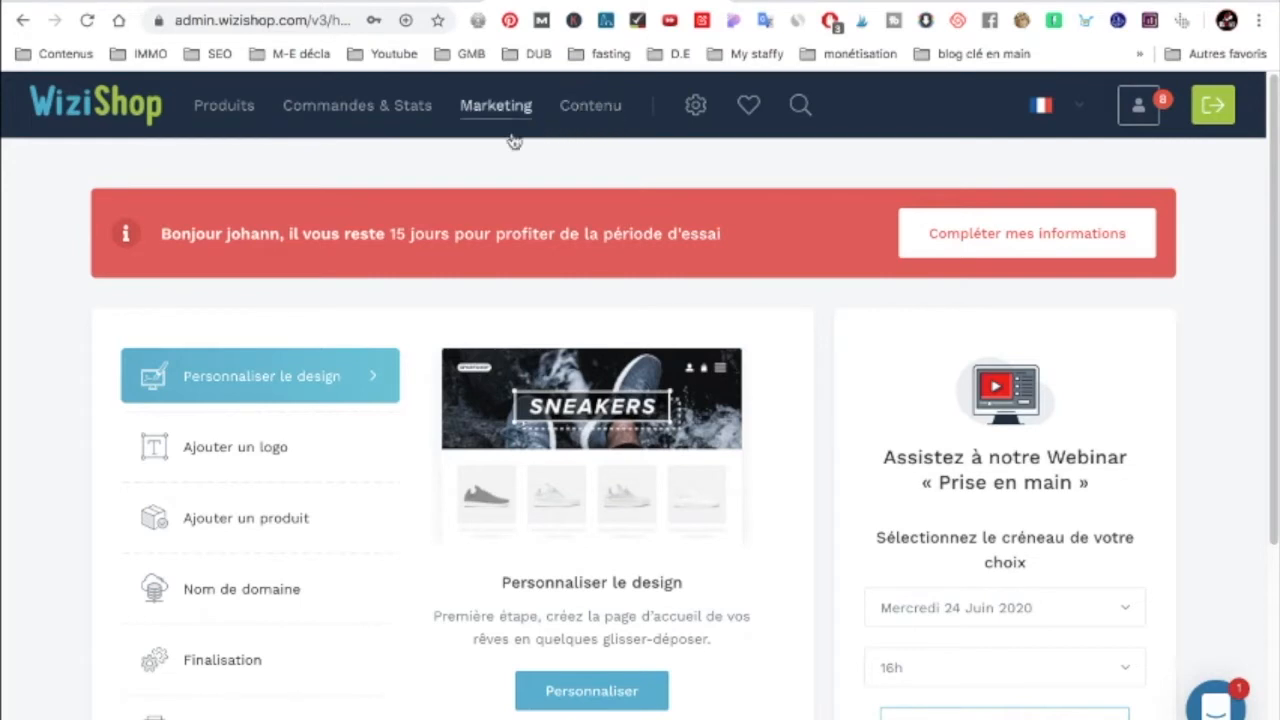
# Step: From the admin dashboard, launch Personnaliser under Personnaliser le design to edit the homepage
pyautogui.scroll(-1, 462, 221)
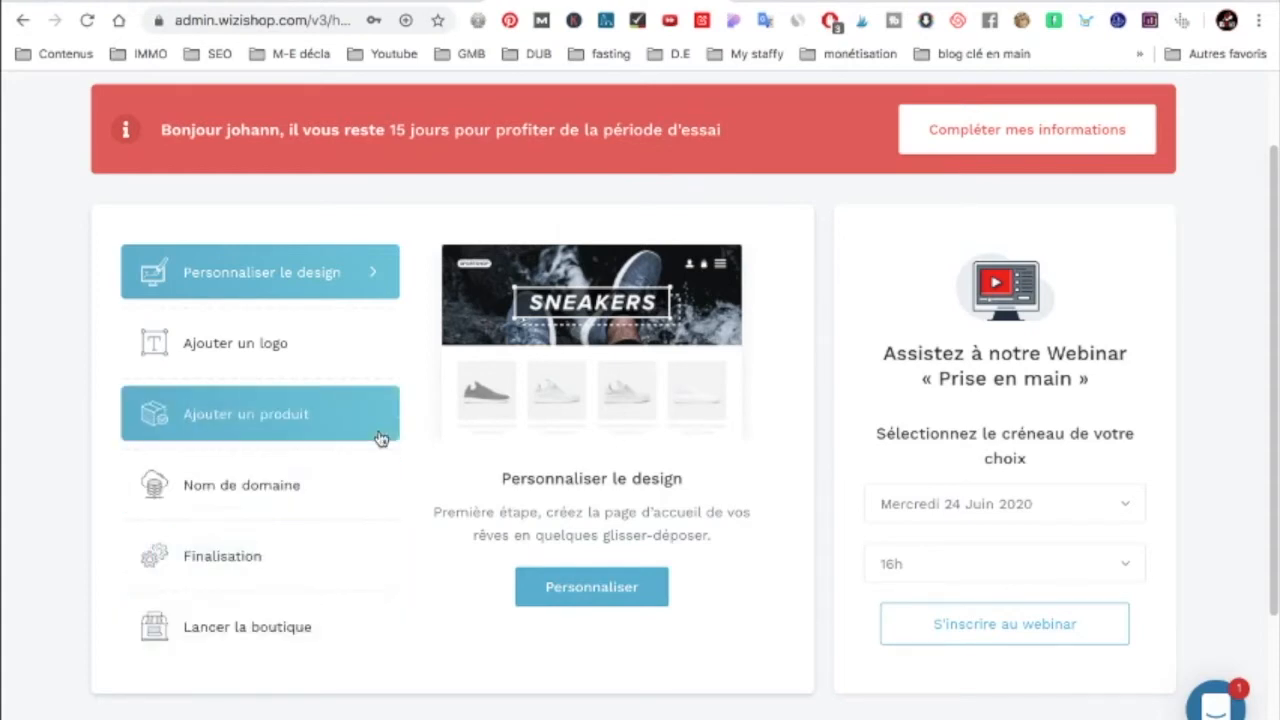
pyautogui.click(625, 595)
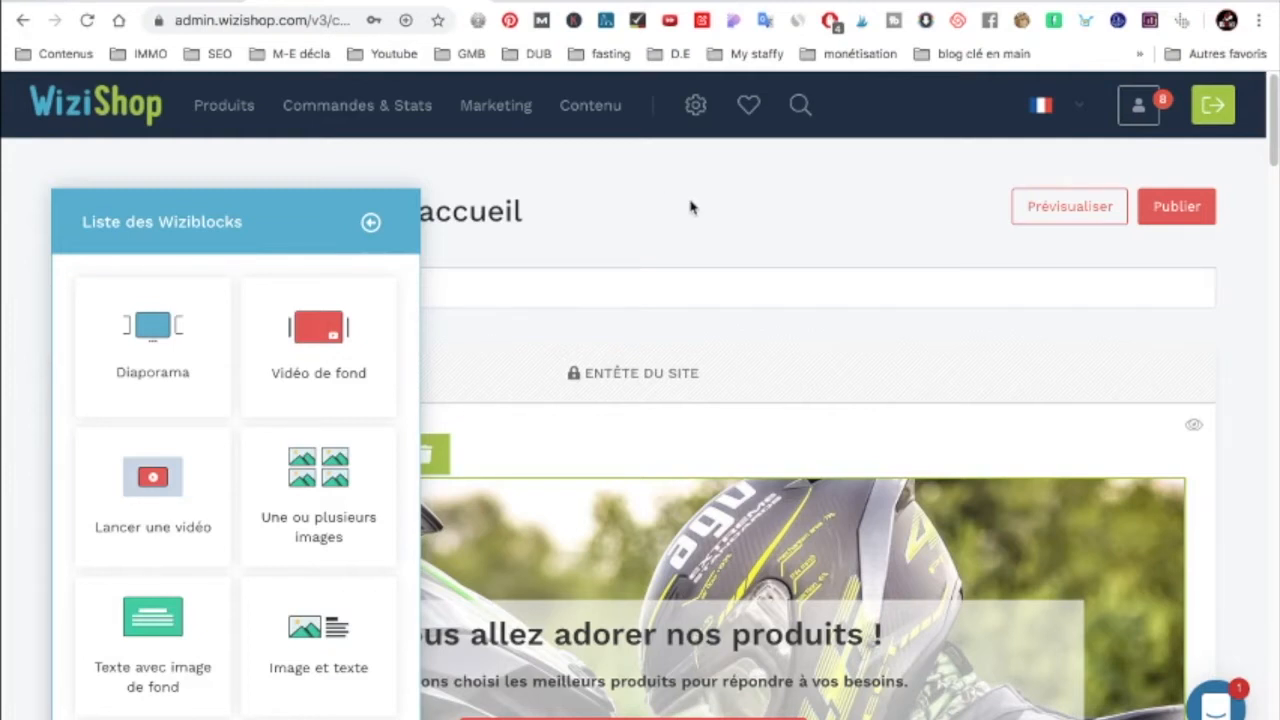
# Step: Scroll through the homepage Wiziblocks and back up to Contenu de la page d'accueil
pyautogui.scroll(-1, 703, 245)
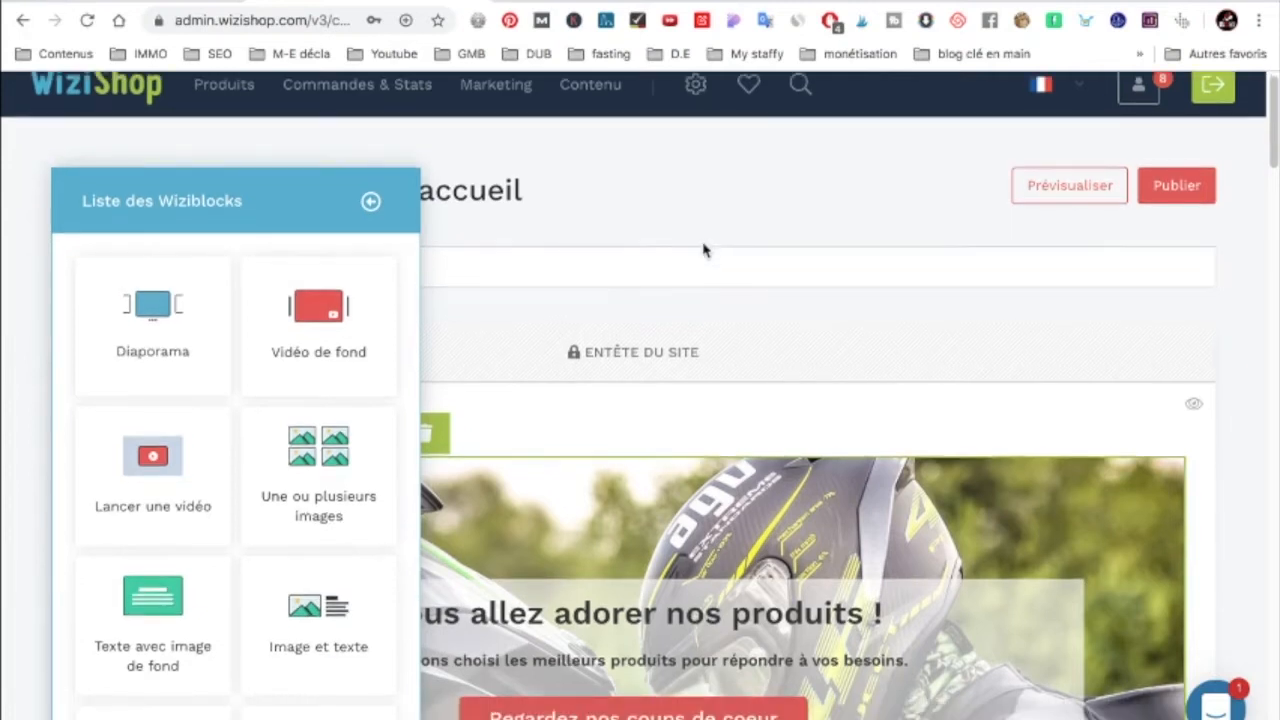
pyautogui.scroll(-1, 700, 240)
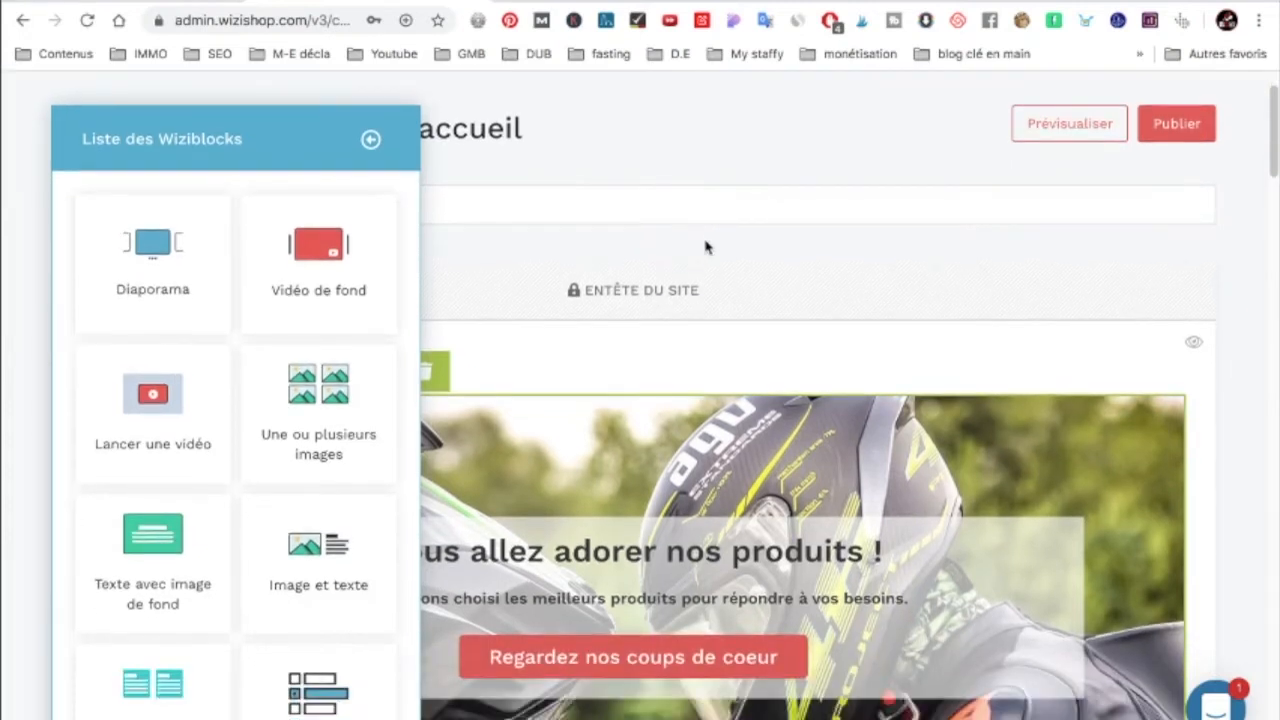
pyautogui.scroll(-1, 706, 246)
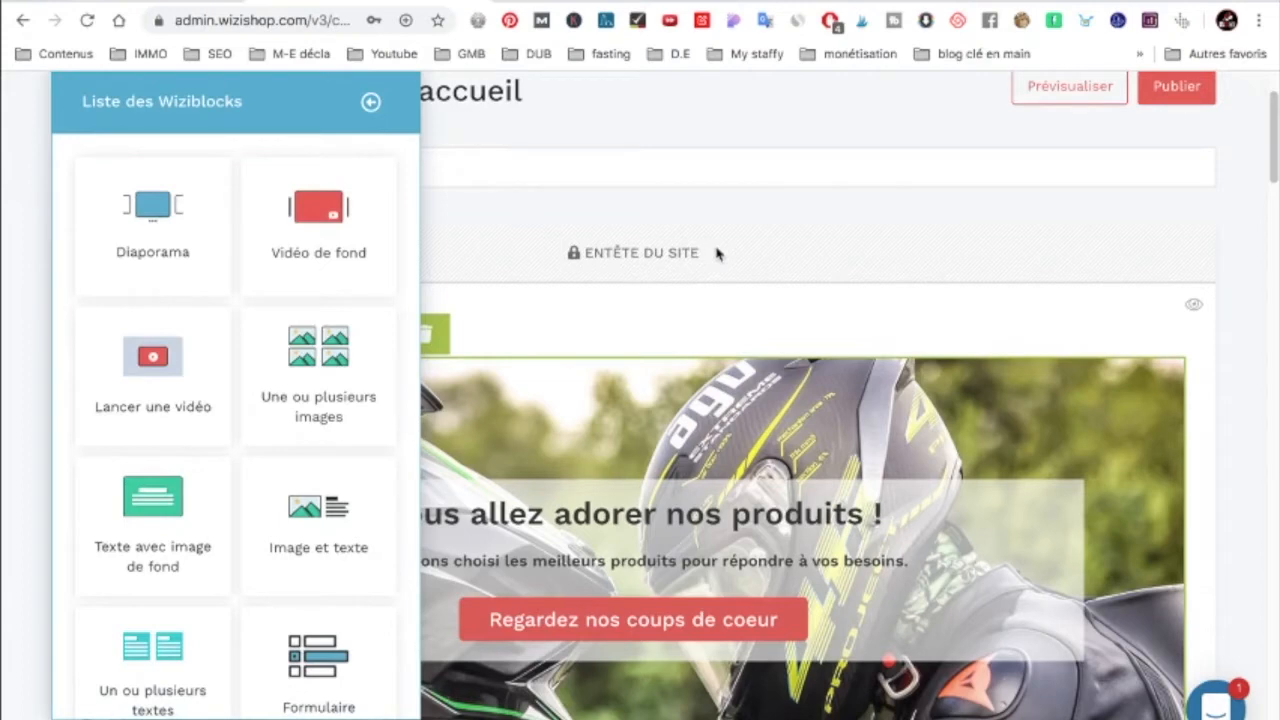
pyautogui.scroll(-8, 731, 331)
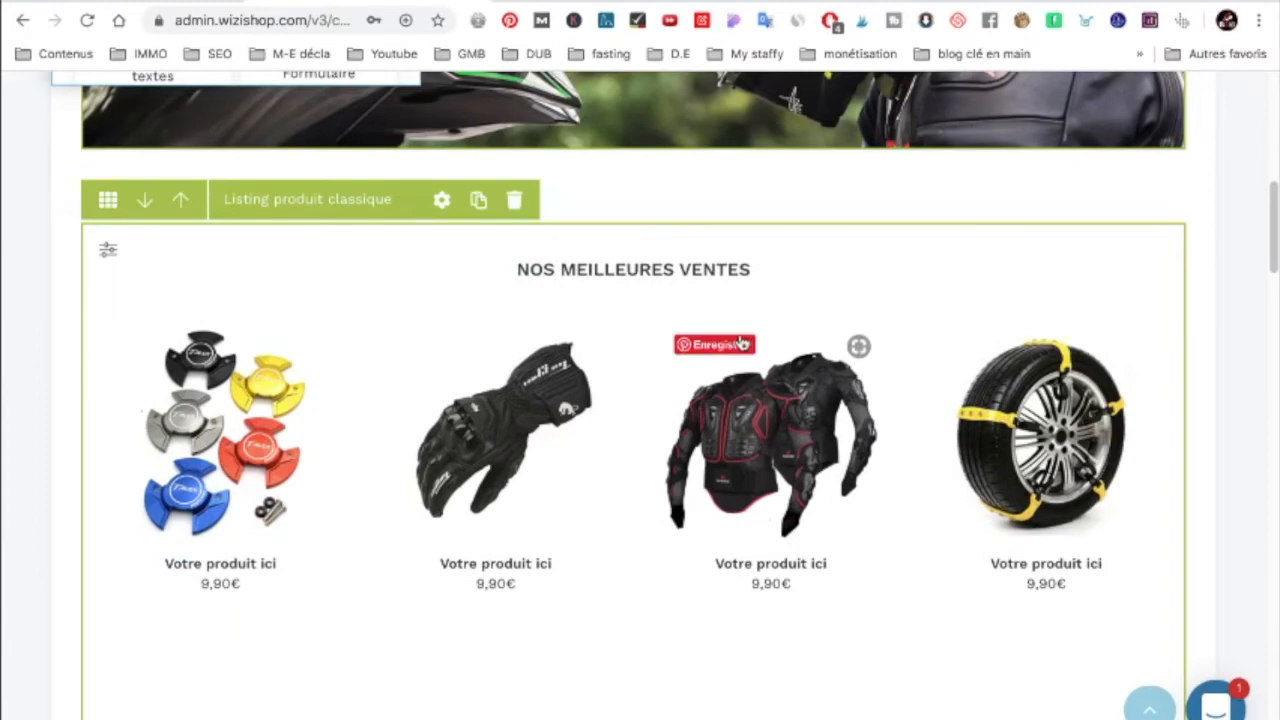
pyautogui.scroll(-9, 741, 344)
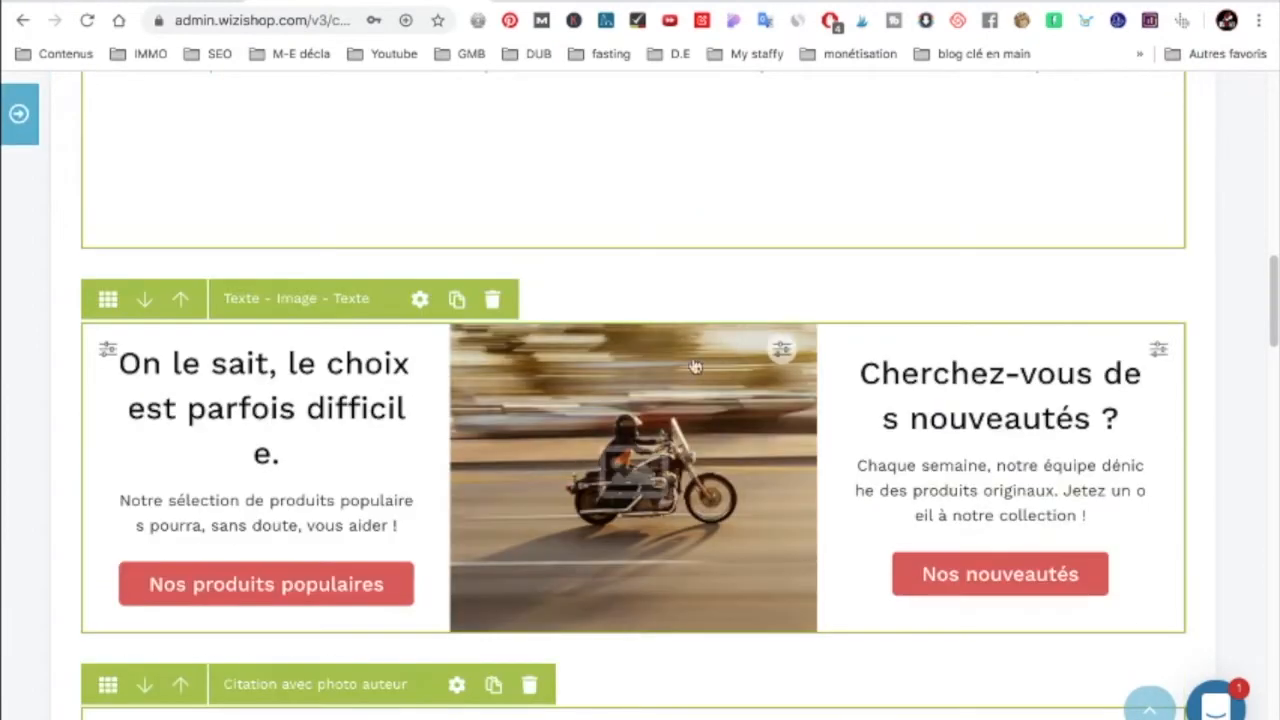
pyautogui.scroll(-15, 434, 433)
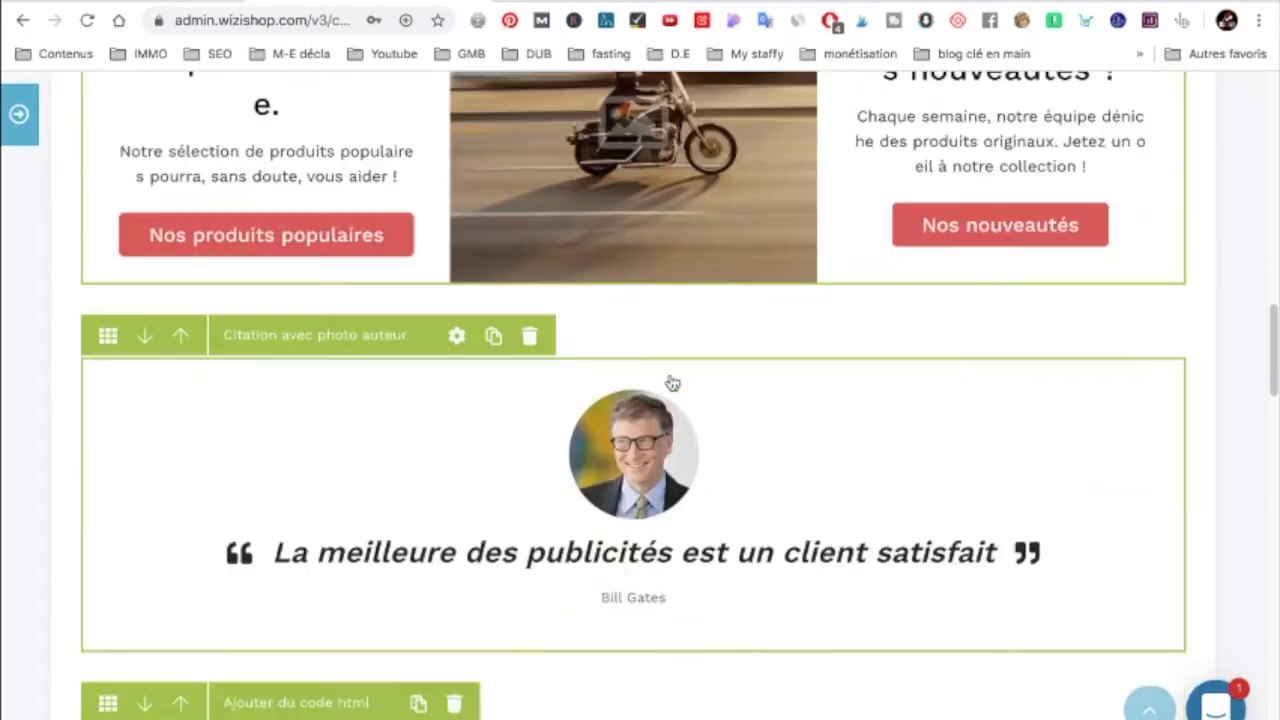
pyautogui.scroll(-11, 677, 382)
pyautogui.scroll(7, 677, 380)
pyautogui.scroll(20, 677, 379)
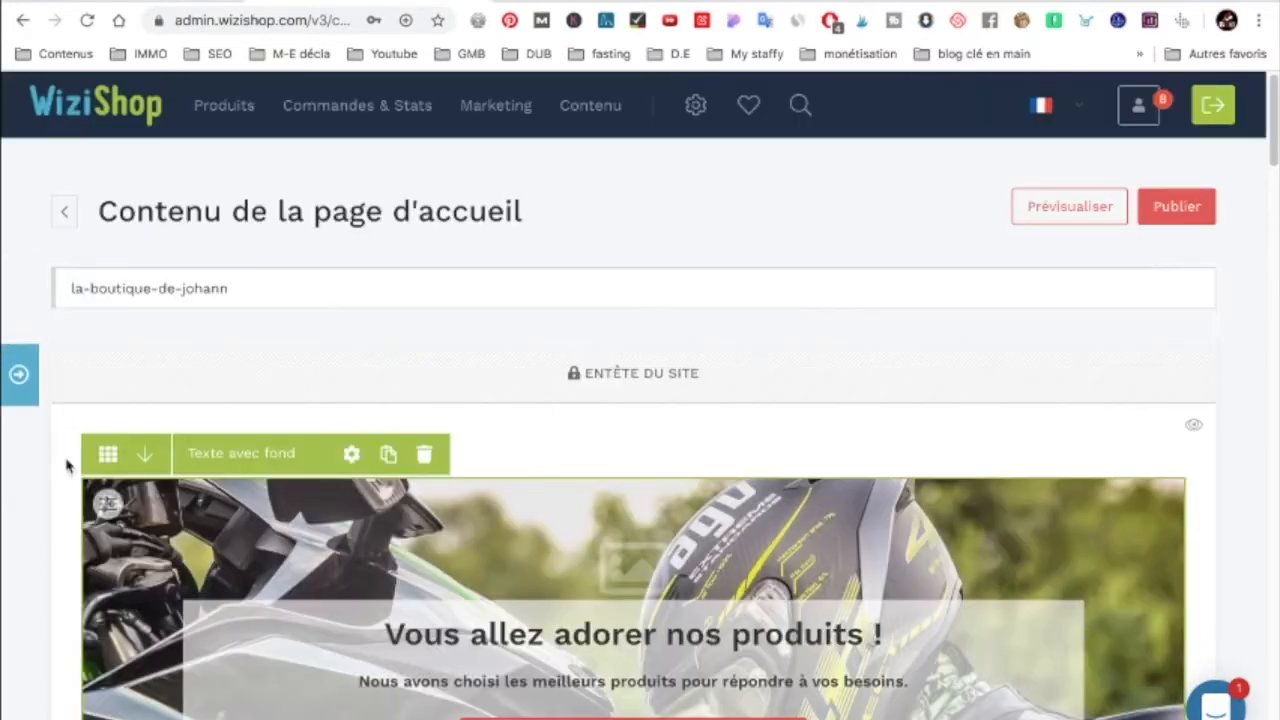
# Step: Add a Liste de produits block to the homepage using the Liste épuré avec texte au survol layout
pyautogui.click(18, 378)
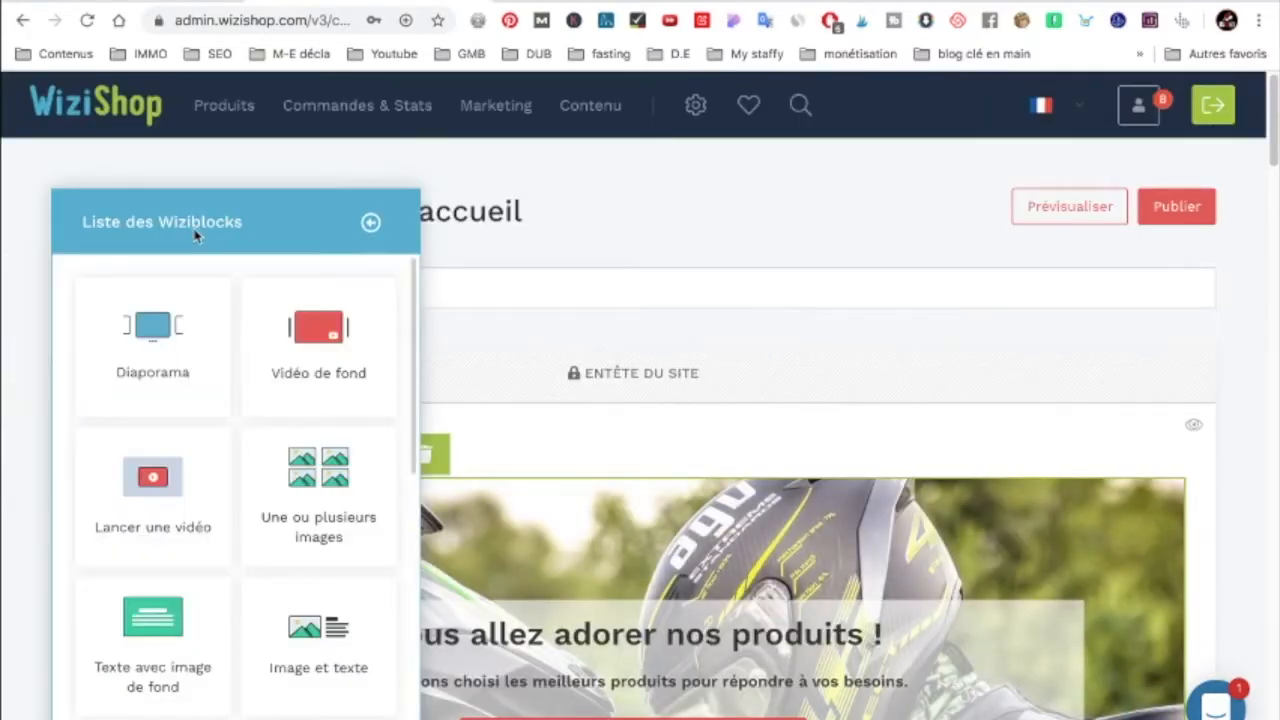
pyautogui.scroll(-1, 229, 457)
pyautogui.scroll(-2, 229, 457)
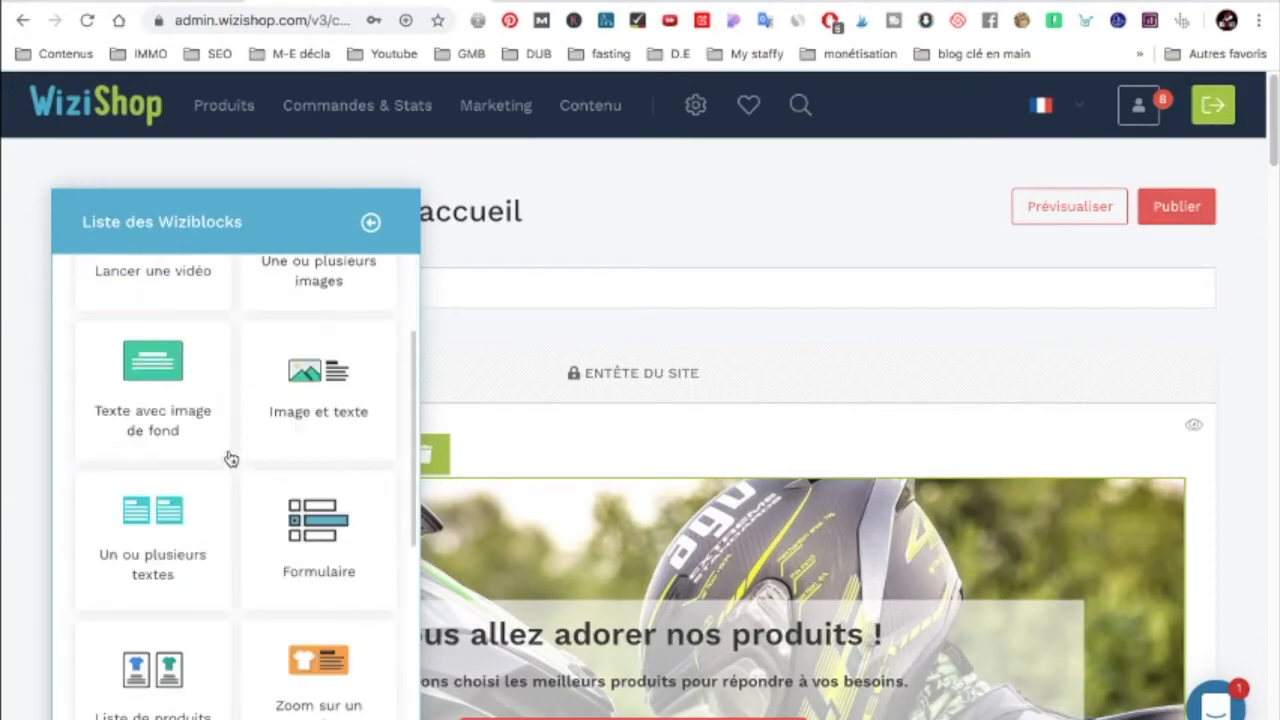
pyautogui.scroll(-1, 229, 457)
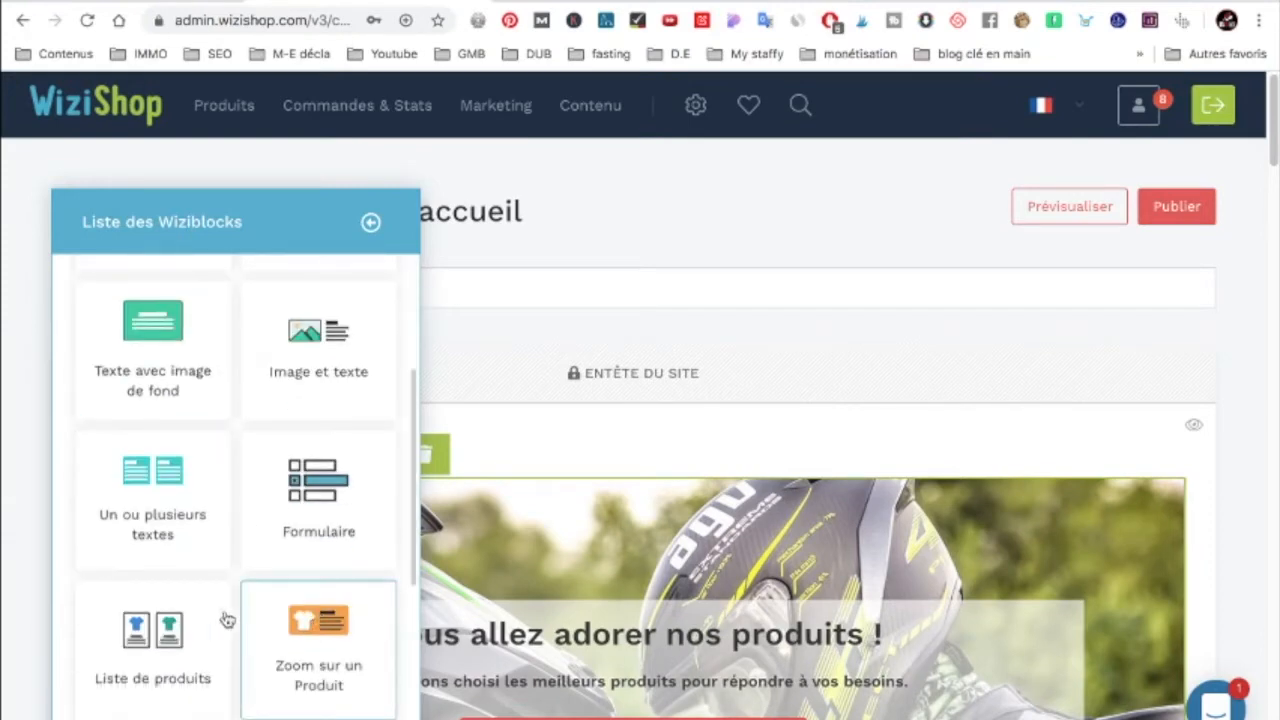
pyautogui.moveTo(147, 642); pyautogui.dragTo(647, 426)
pyautogui.scroll(-3, 266, 511)
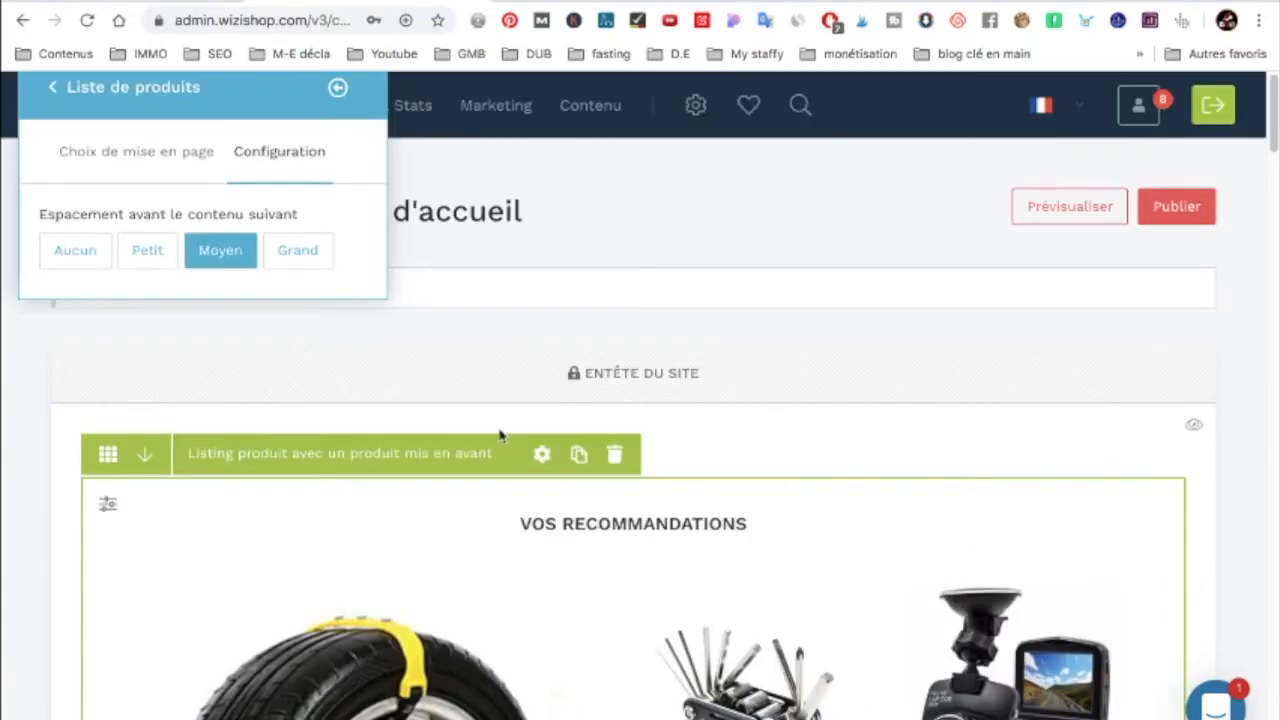
pyautogui.click(137, 149)
pyautogui.scroll(-3, 169, 520)
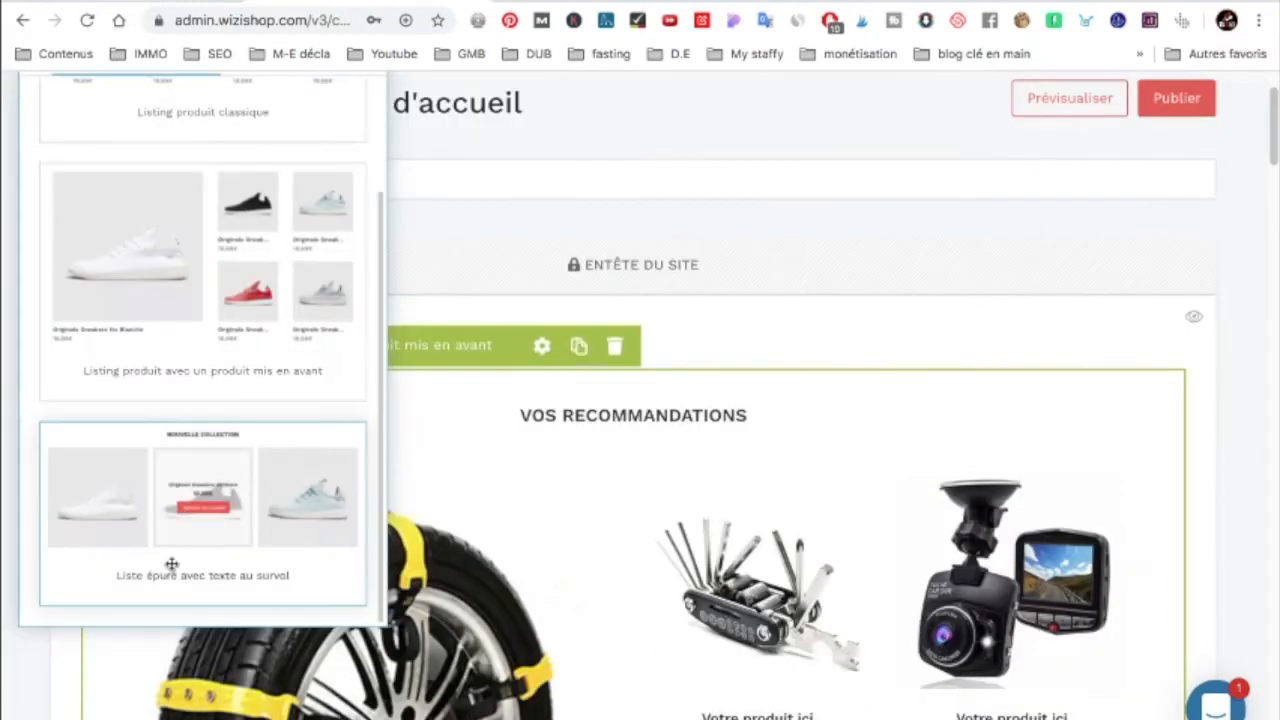
pyautogui.click(112, 493)
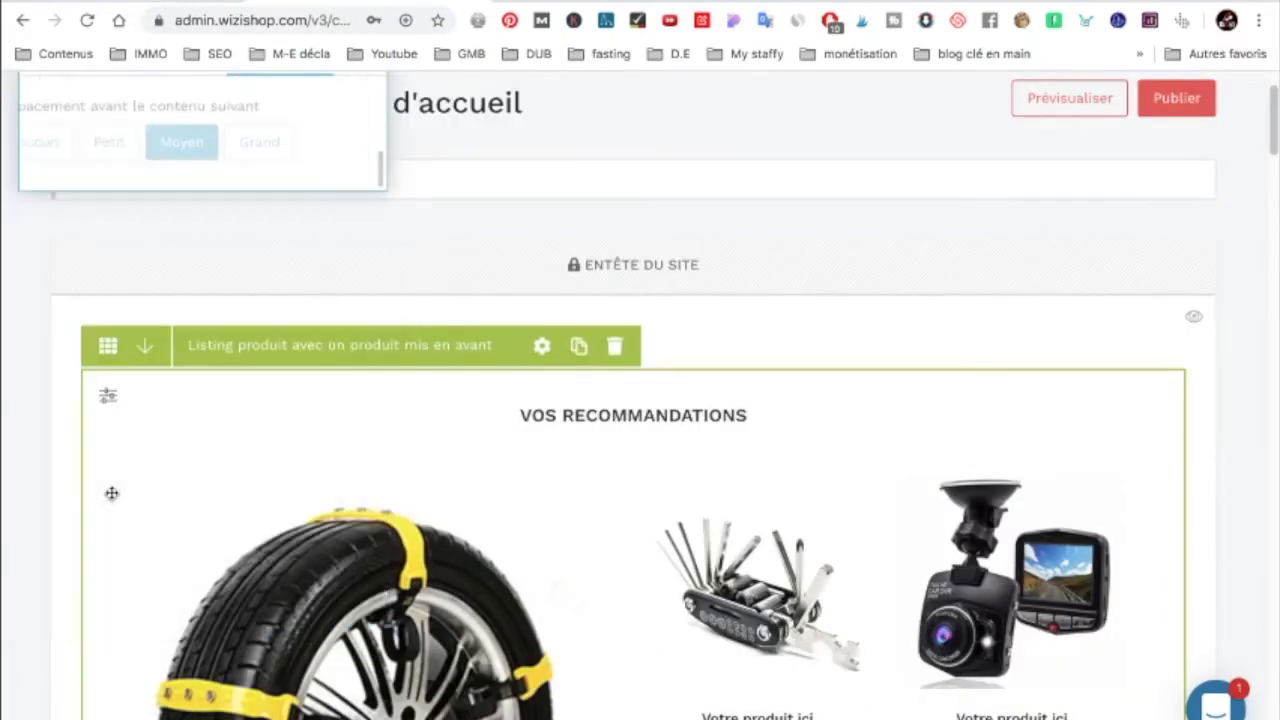
# Step: Move the Petite image texte à droite block above the Vidéo avec texte dans contenu block
pyautogui.scroll(-10, 318, 453)
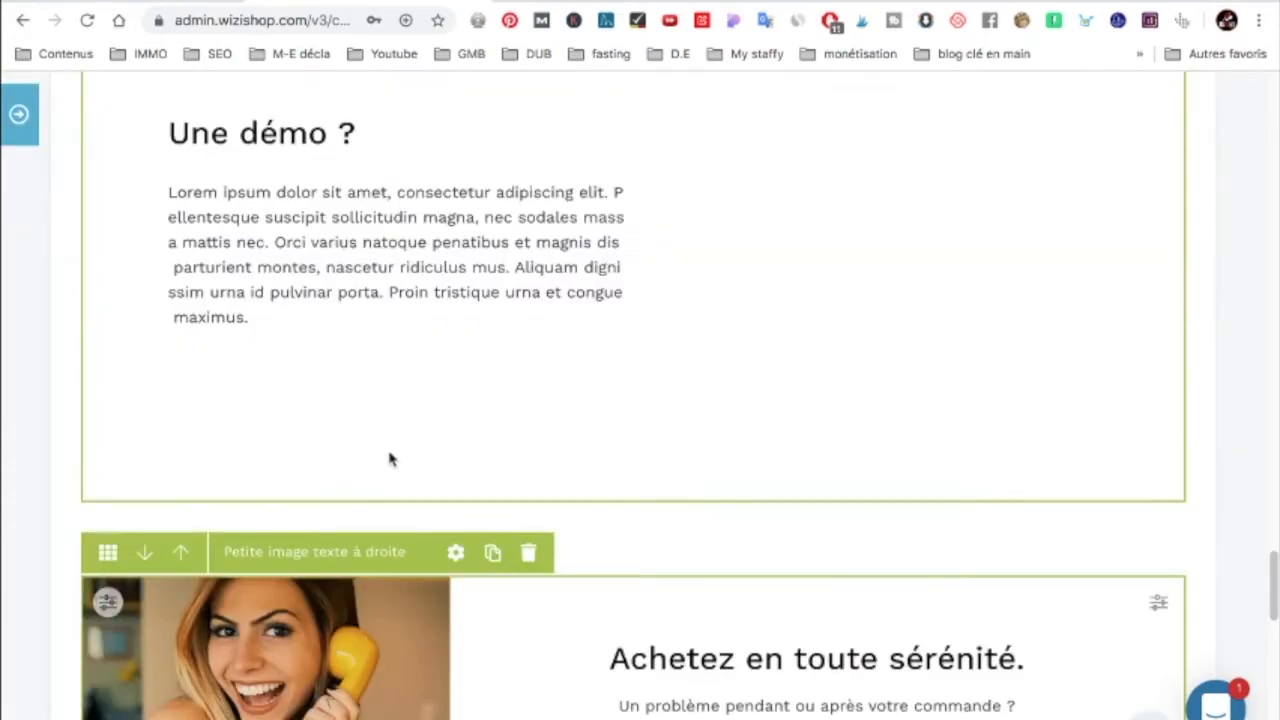
pyautogui.scroll(-10, 318, 453)
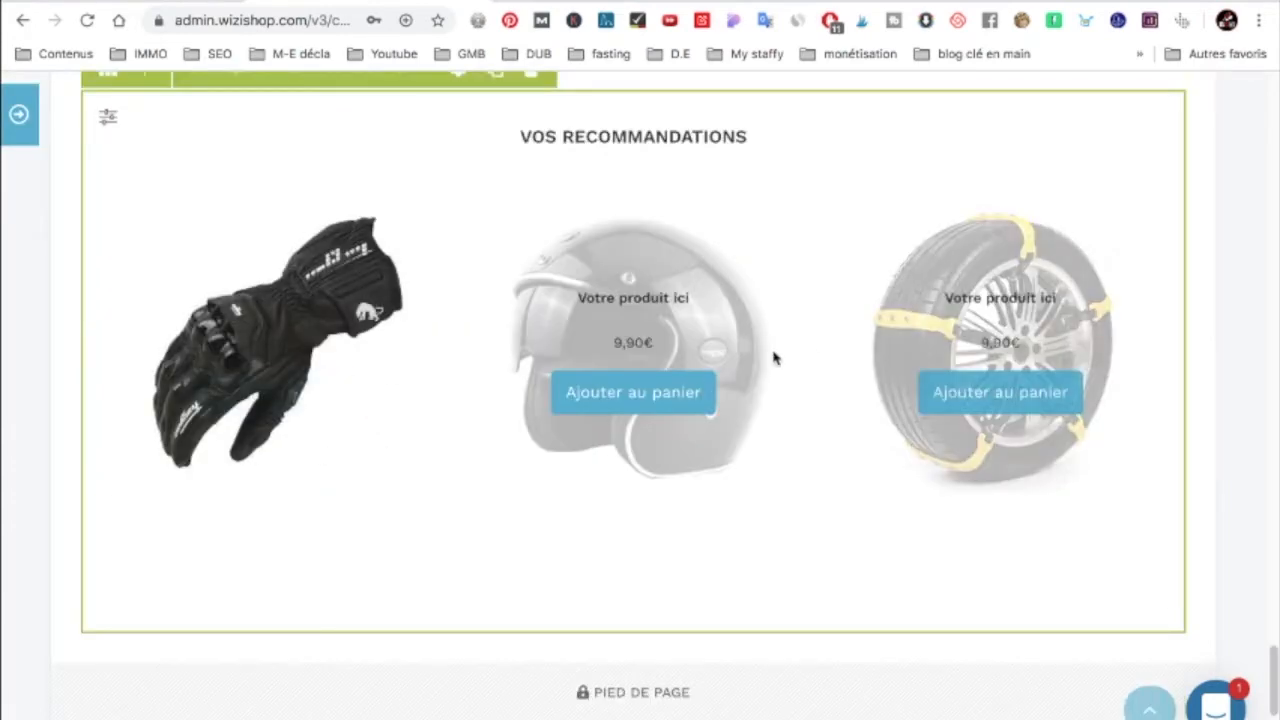
pyautogui.scroll(5, 694, 374)
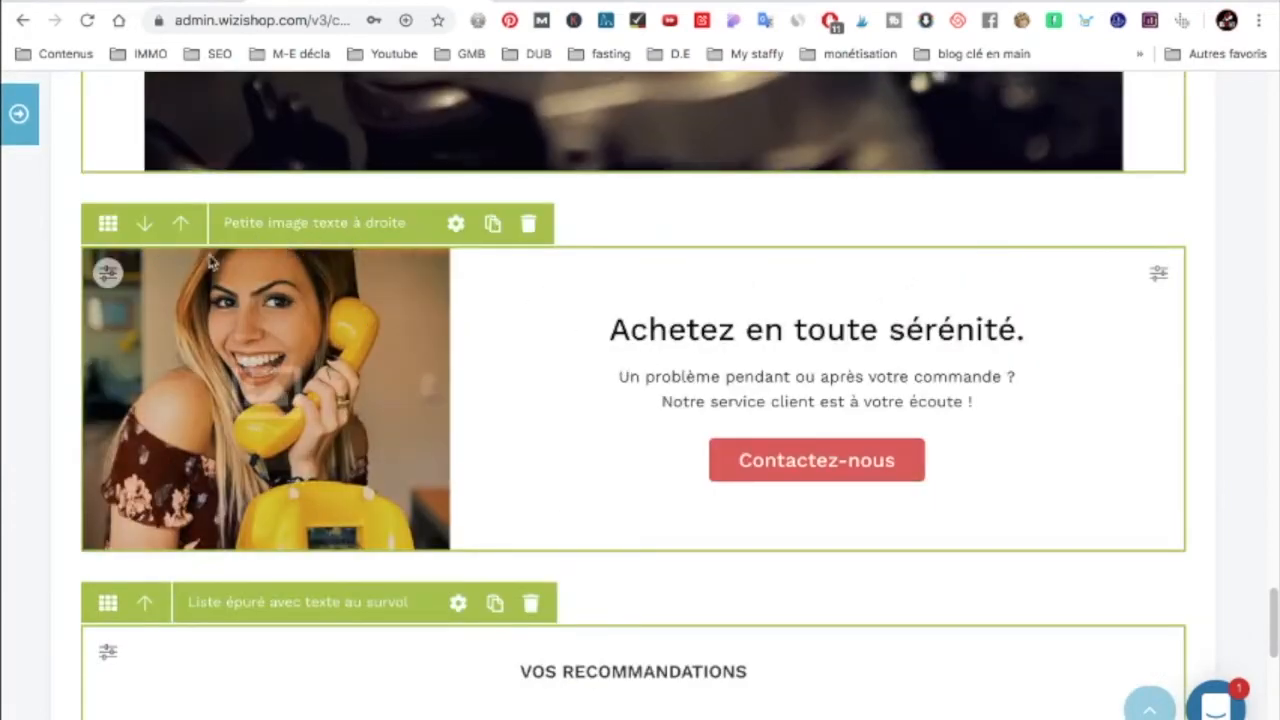
pyautogui.scroll(3, 210, 262)
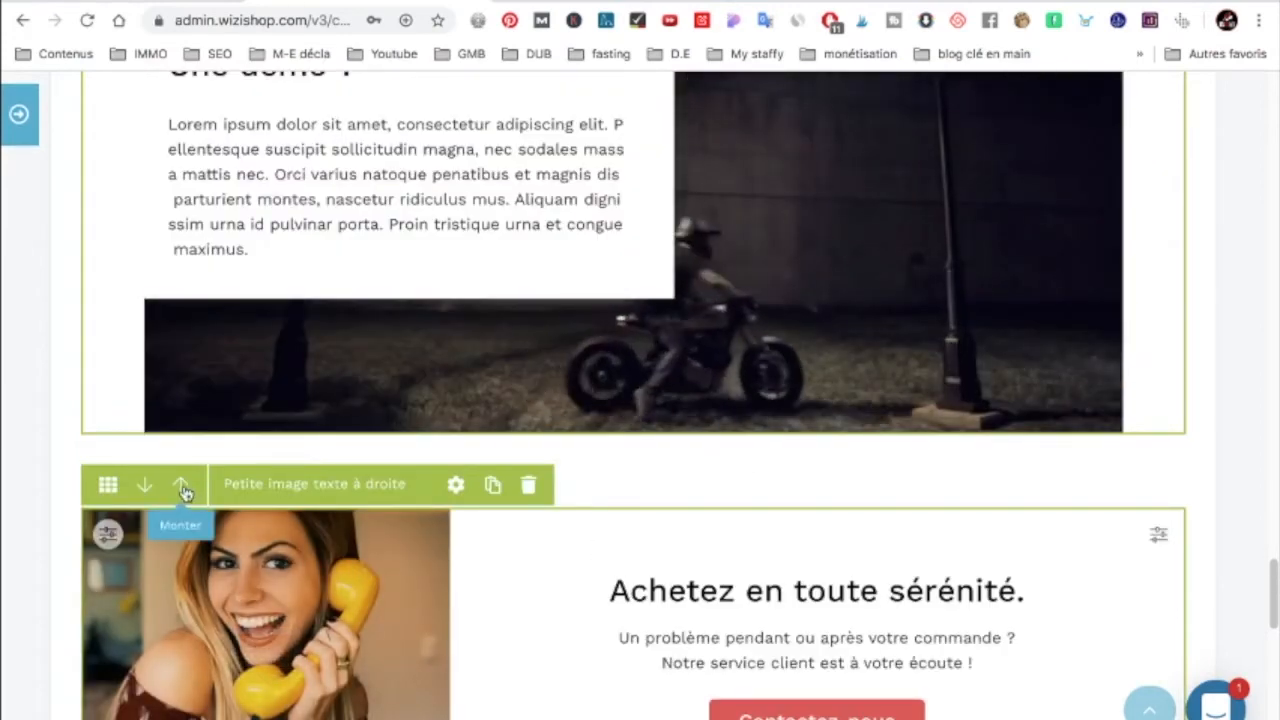
pyautogui.click(181, 486)
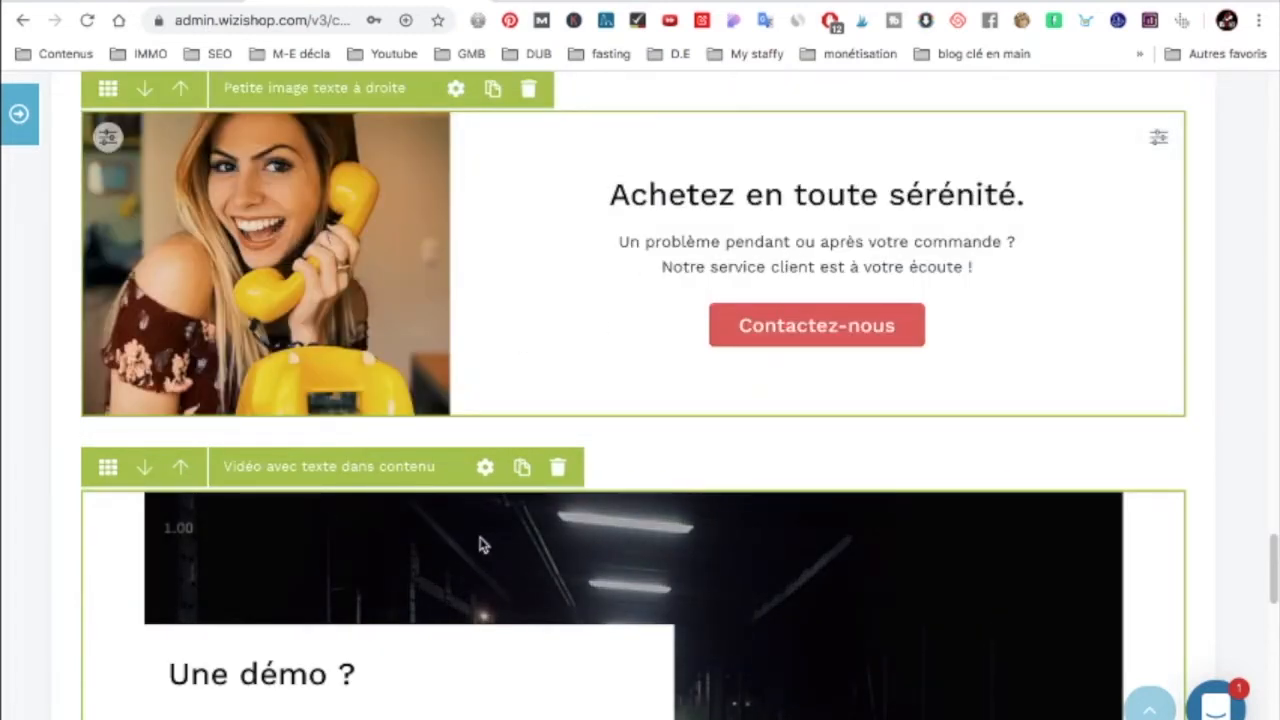
pyautogui.scroll(1, 405, 75)
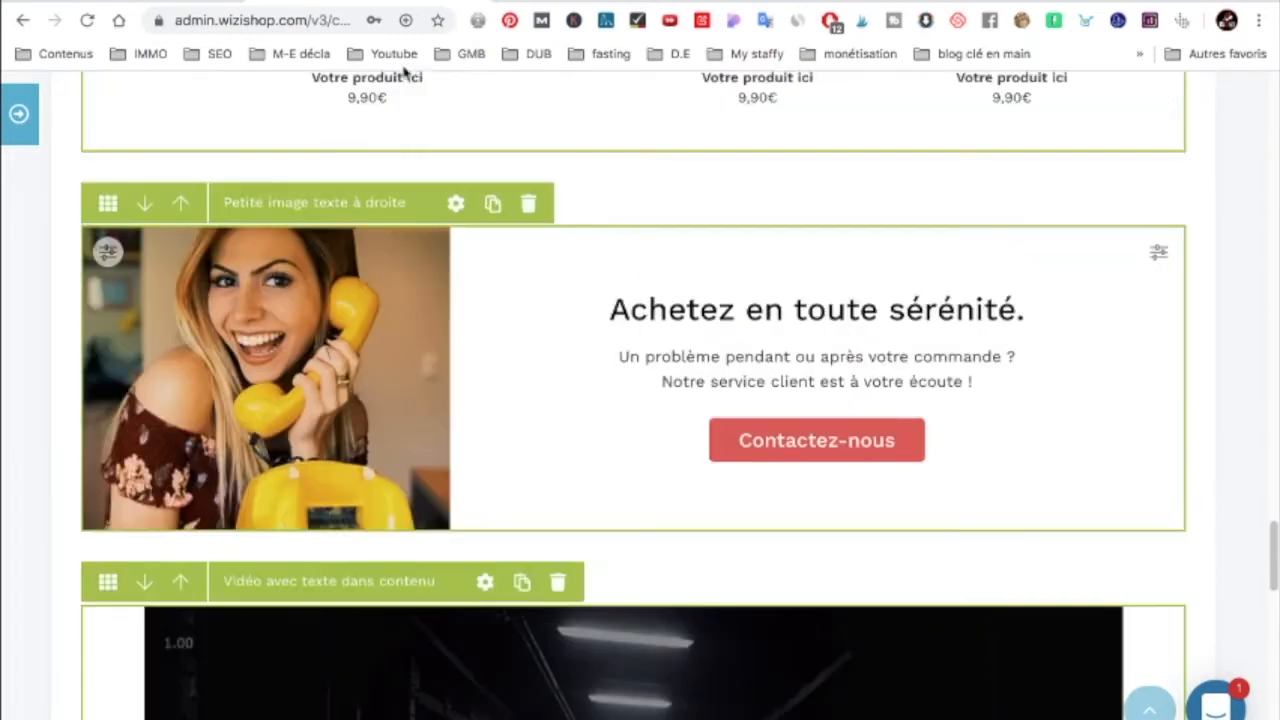
# Step: Check the product list's layout settings, then cancel the Gestionnaire d'images without choosing an image
pyautogui.click(455, 205)
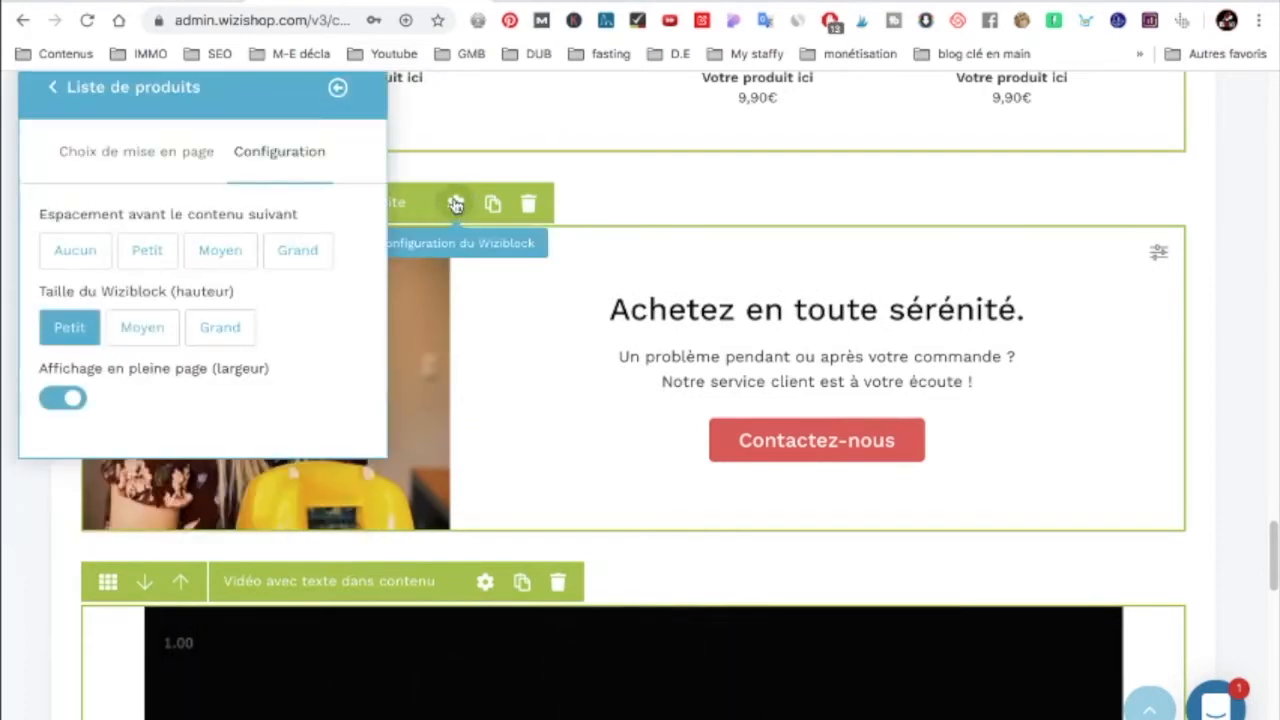
pyautogui.click(172, 153)
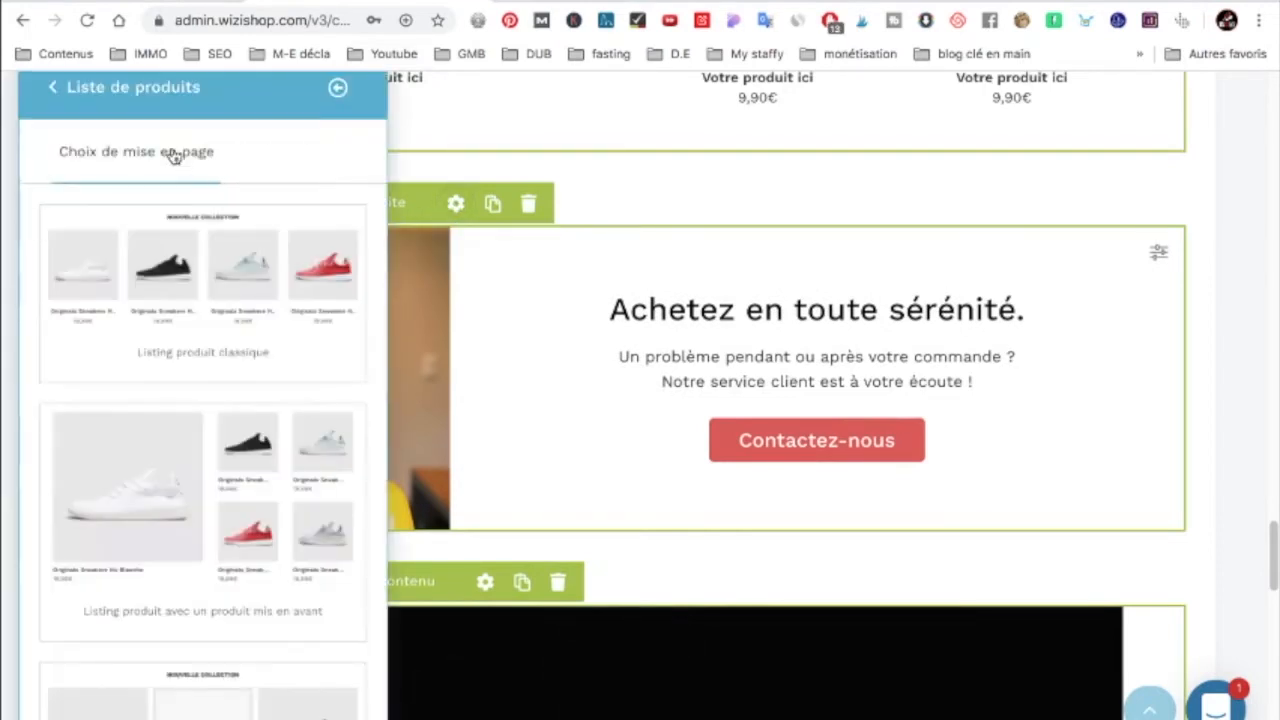
pyautogui.click(53, 88)
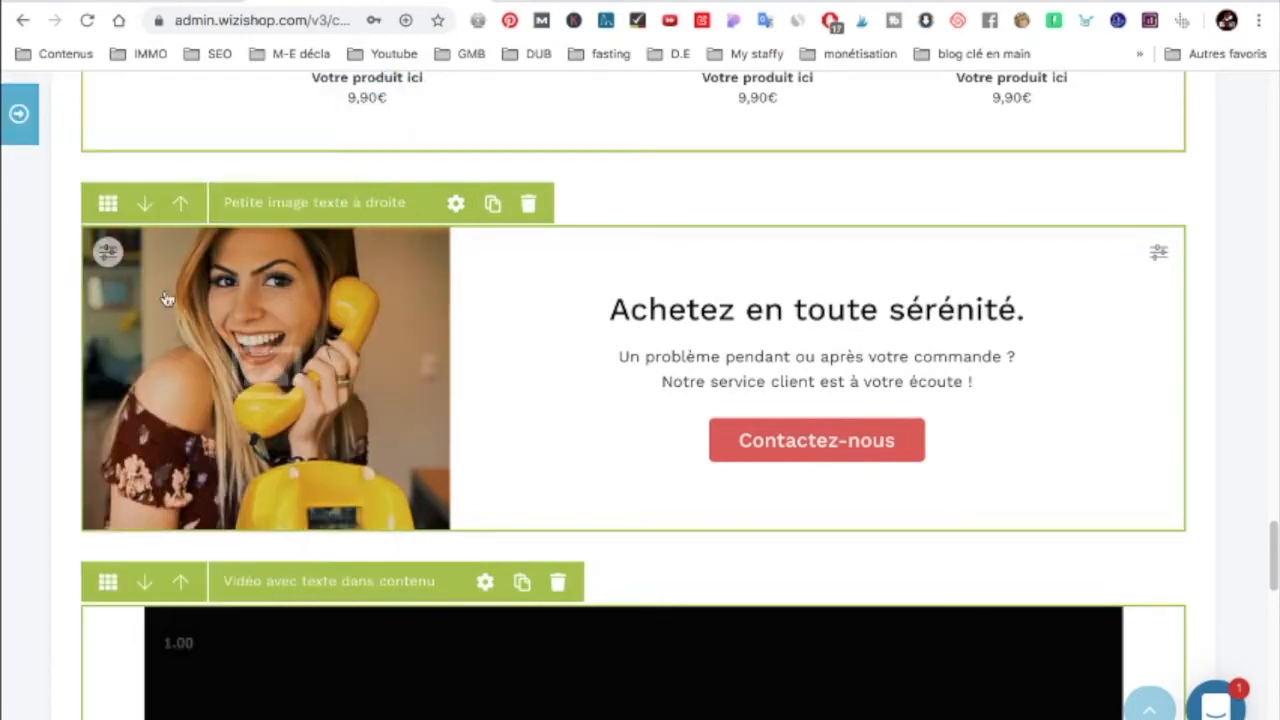
pyautogui.click(288, 388)
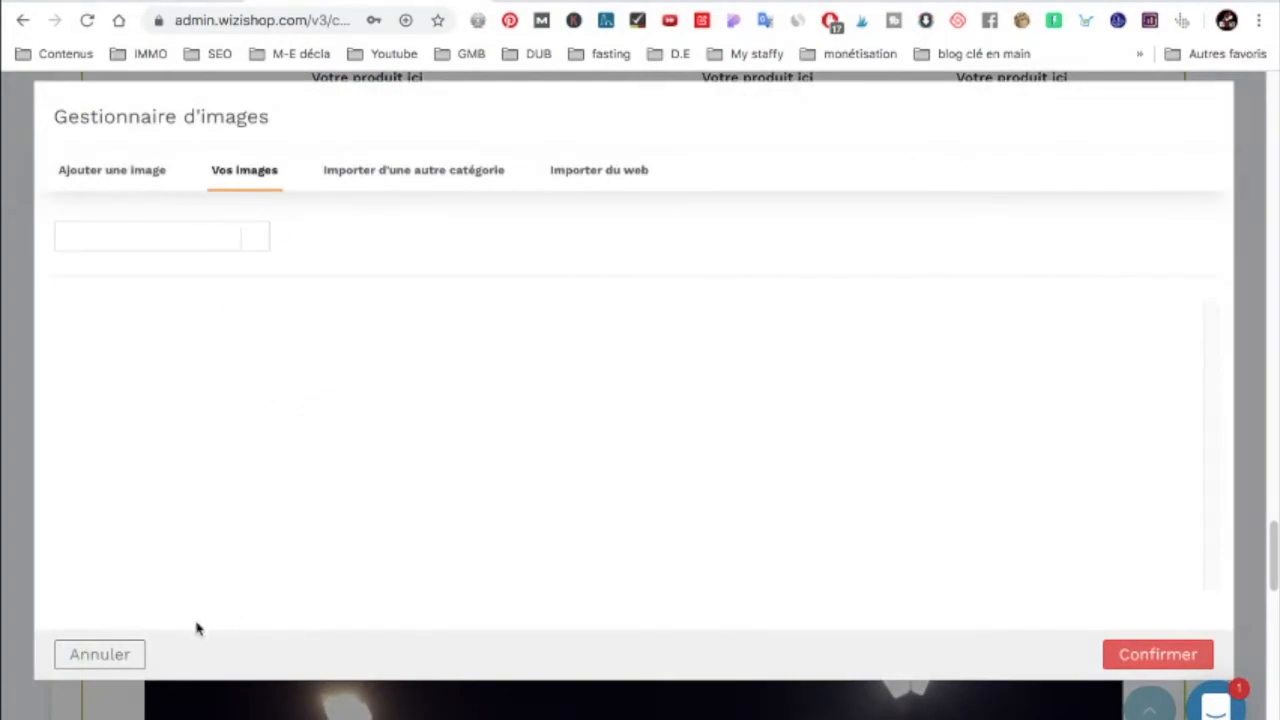
pyautogui.click(100, 655)
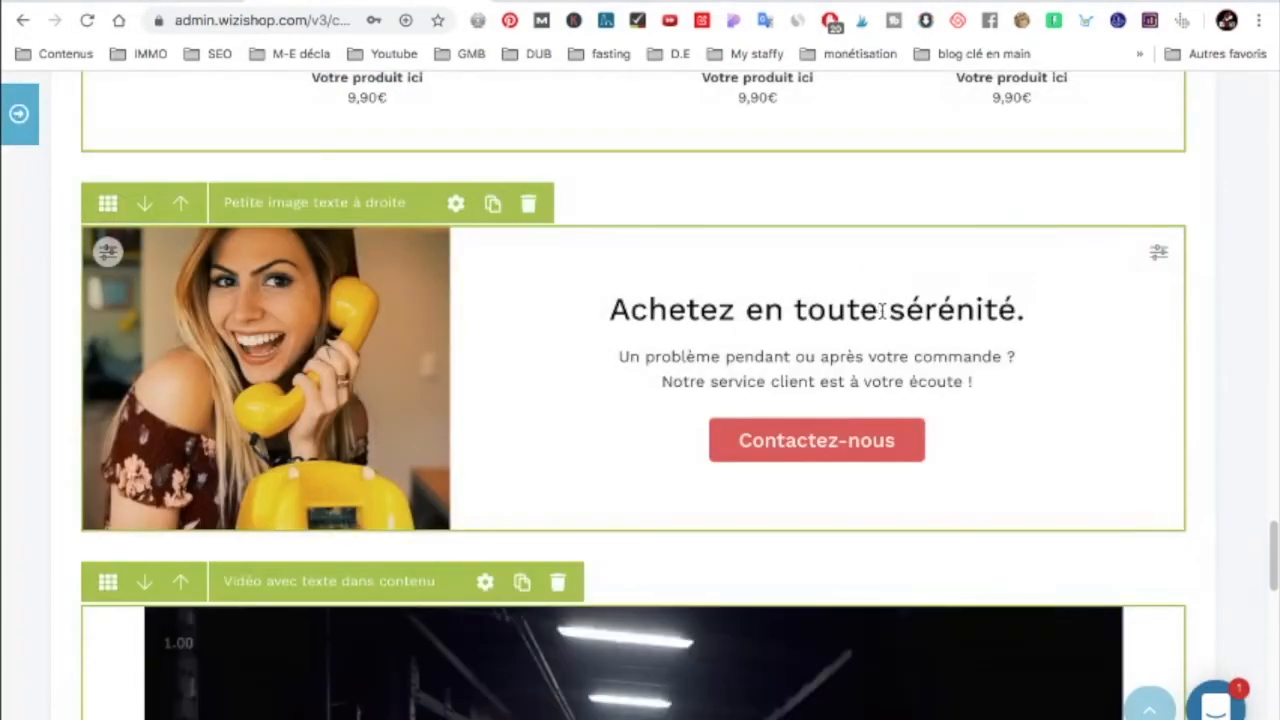
# Step: Insert 'test' after 'toute' so the heading reads 'Achetez en toute test sérénité'
pyautogui.click(880, 310)
pyautogui.write('test')
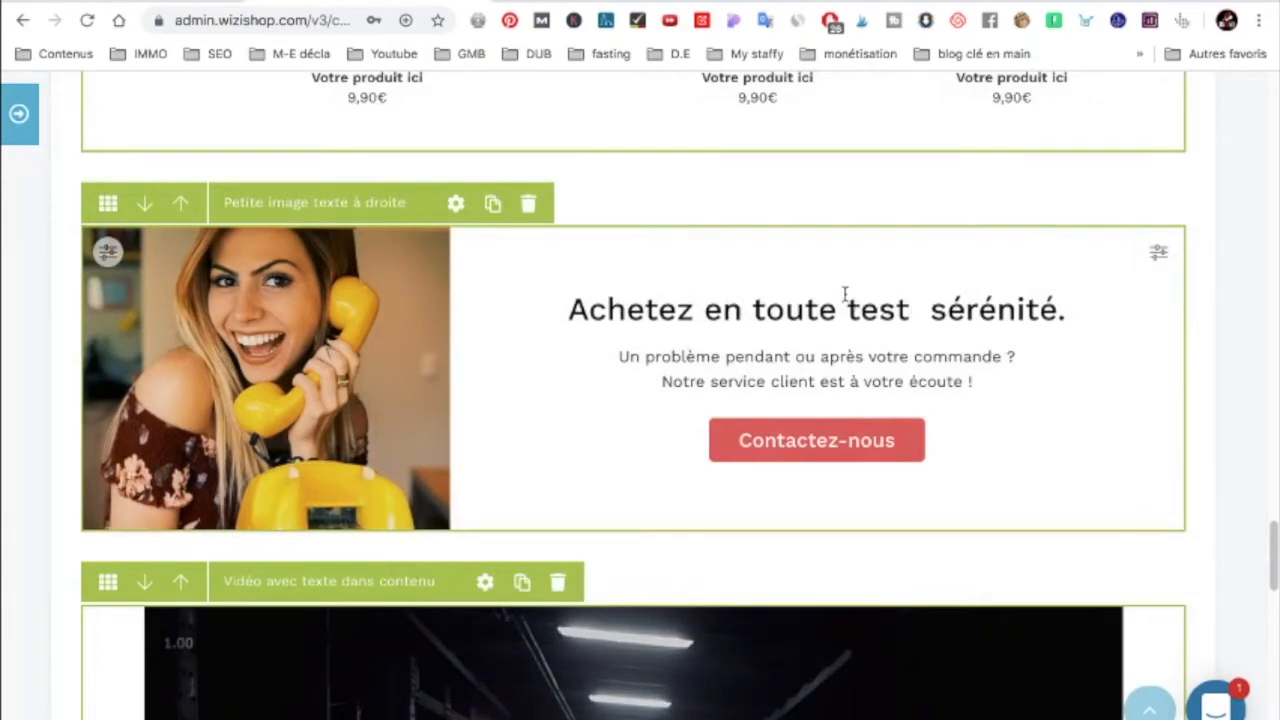
pyautogui.scroll(2, 820, 272)
pyautogui.scroll(15, 820, 276)
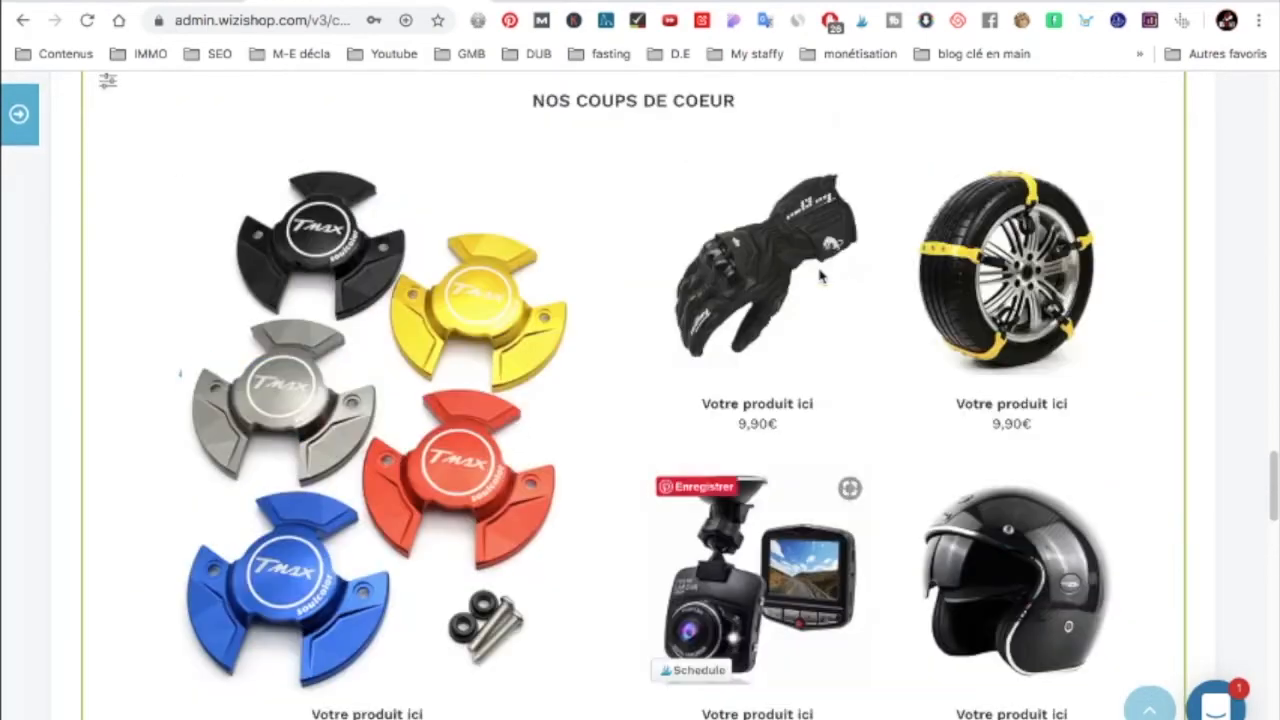
pyautogui.scroll(4, 728, 300)
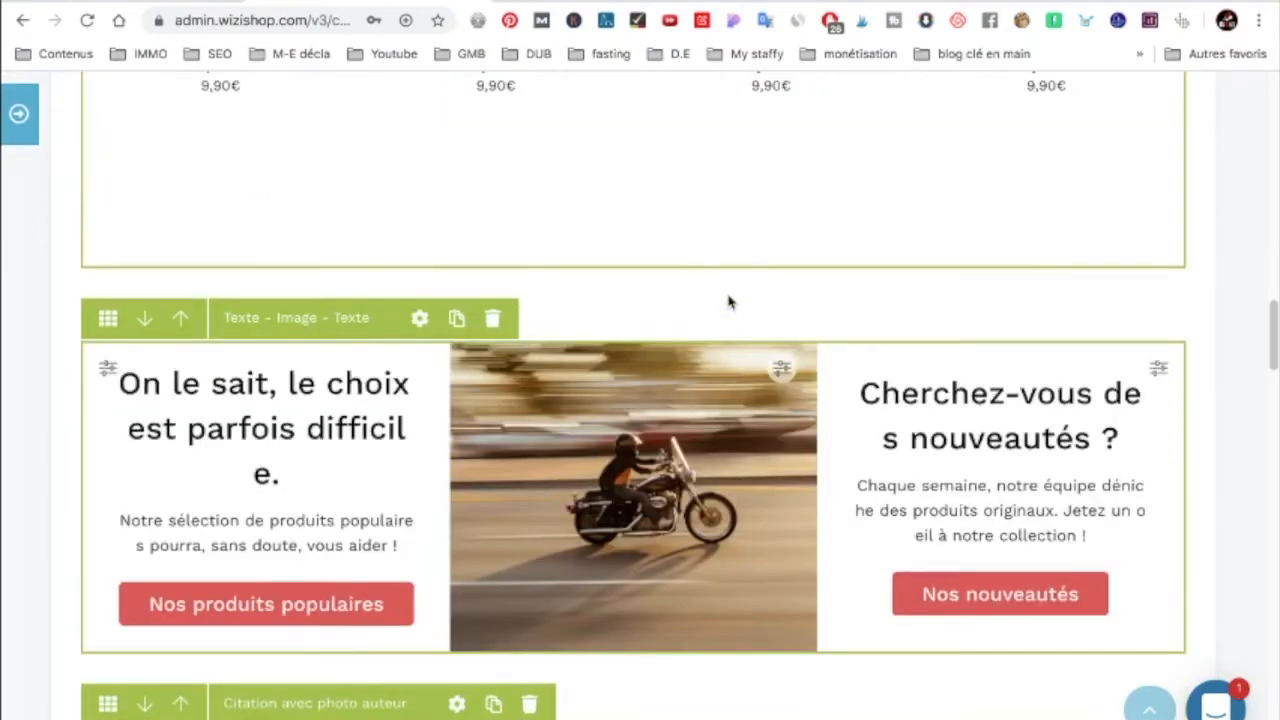
pyautogui.scroll(10, 728, 300)
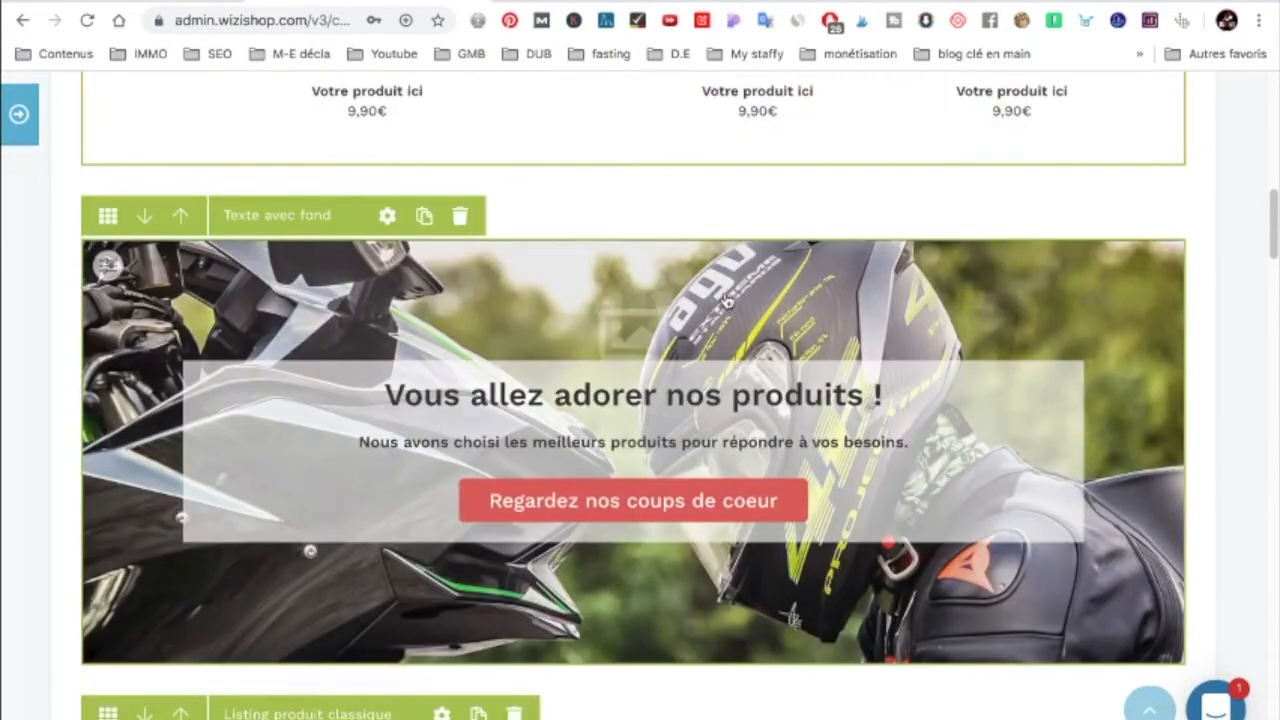
# Step: Browse the Liste des Wiziblocks tiles such as Réseaux sociaux, Newsletter and Avis client
pyautogui.click(18, 118)
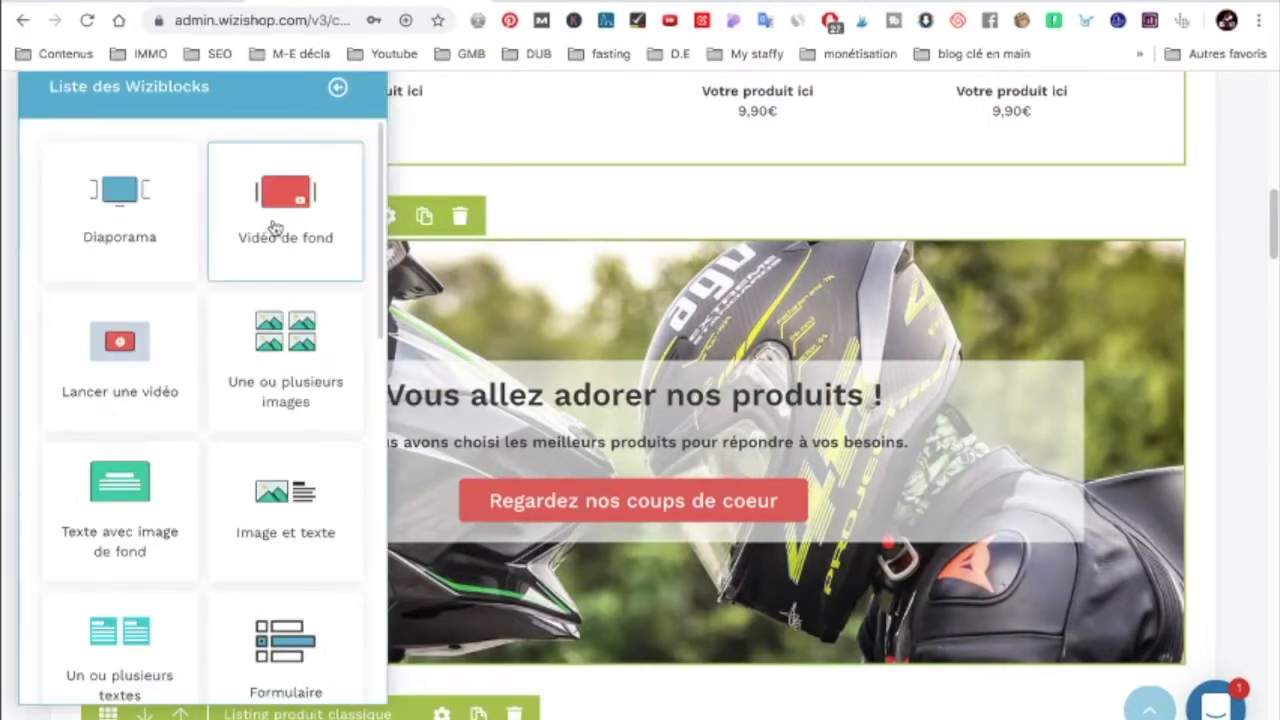
pyautogui.scroll(-1, 254, 243)
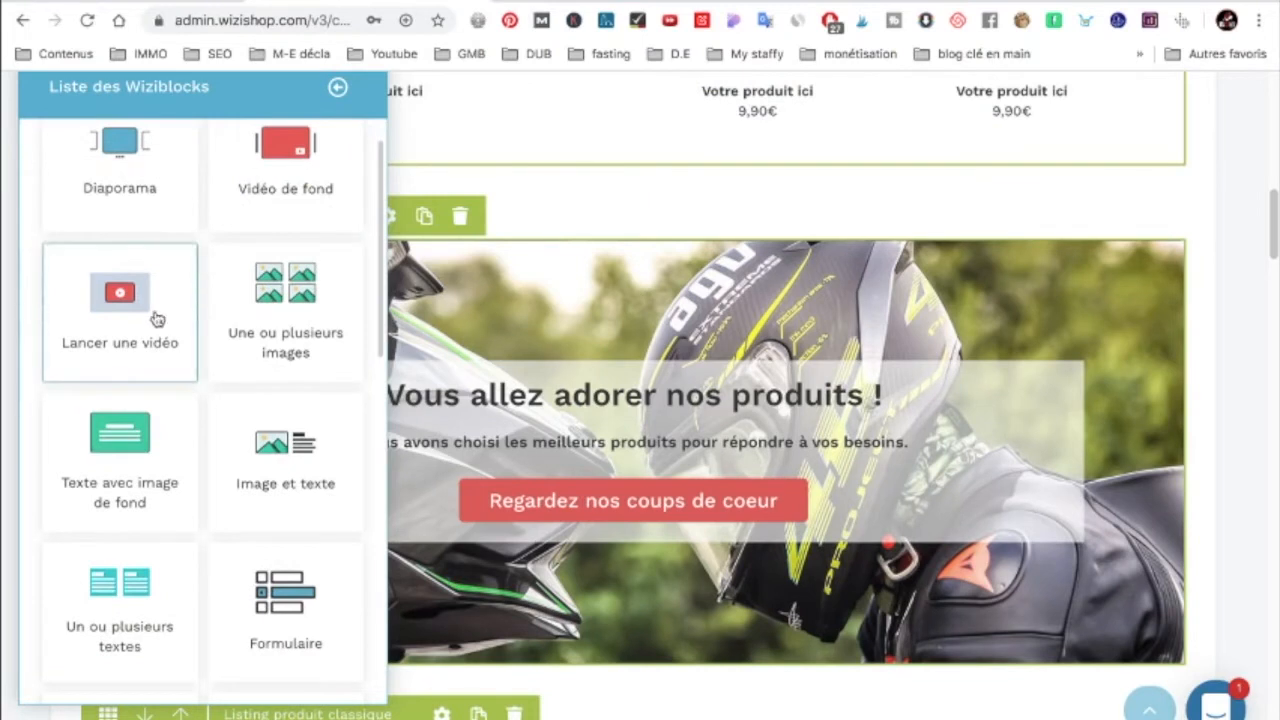
pyautogui.scroll(-3, 305, 296)
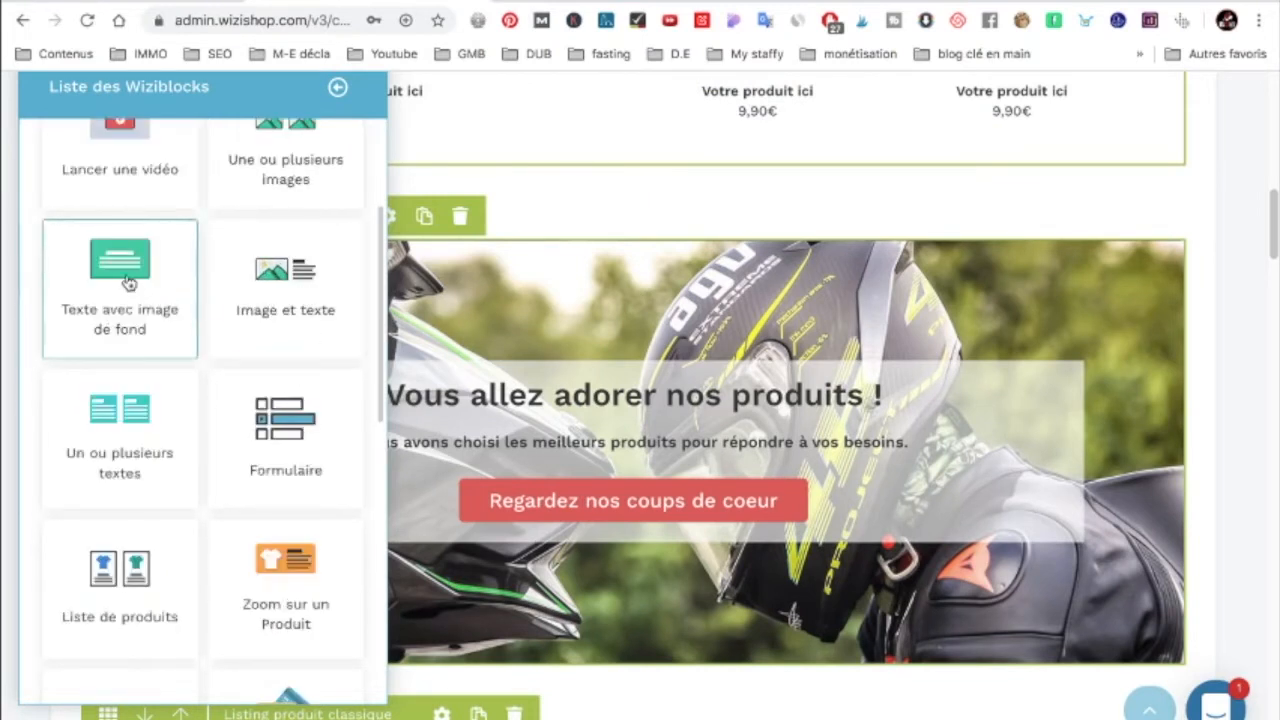
pyautogui.scroll(-2, 305, 316)
pyautogui.scroll(-2, 310, 316)
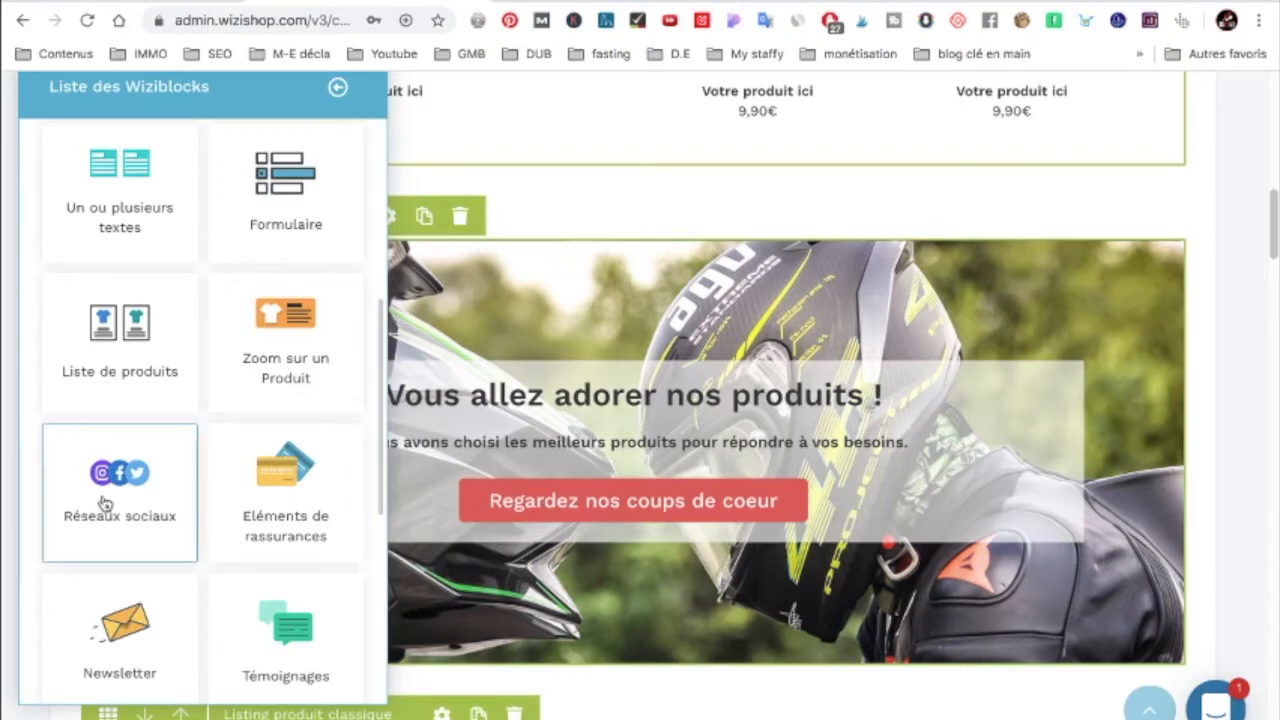
pyautogui.scroll(-2, 240, 487)
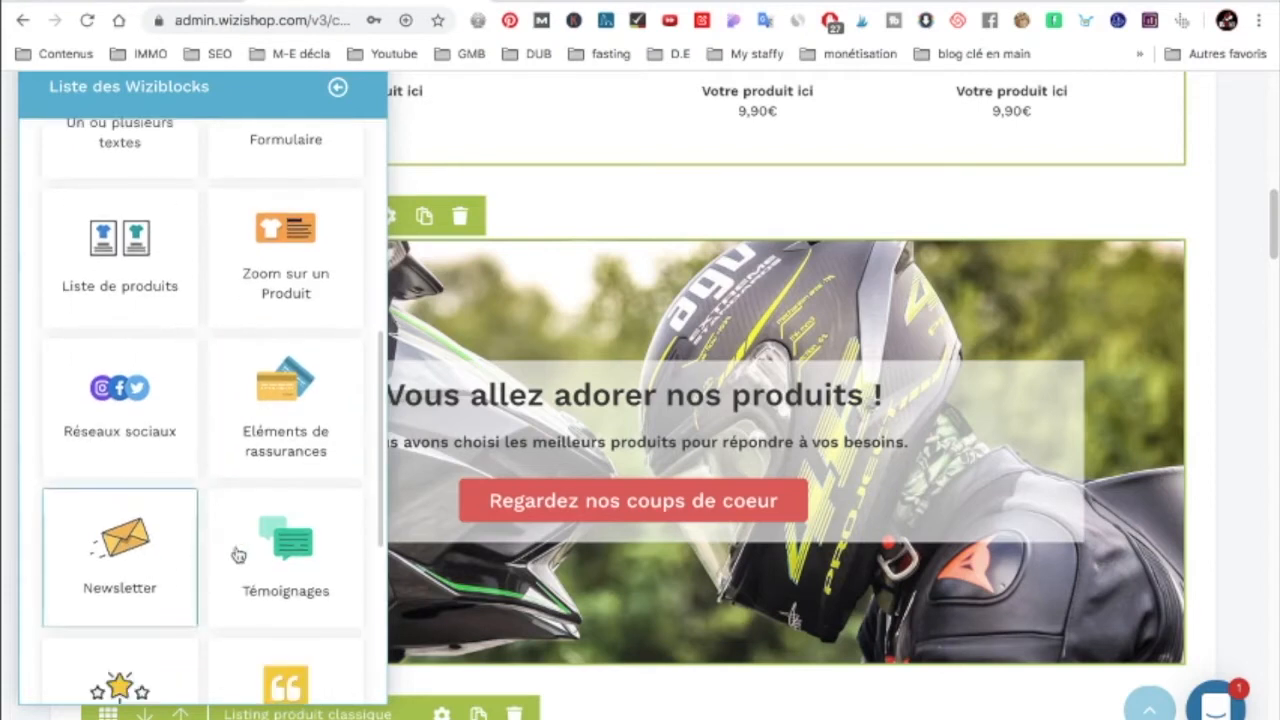
pyautogui.scroll(-1, 191, 534)
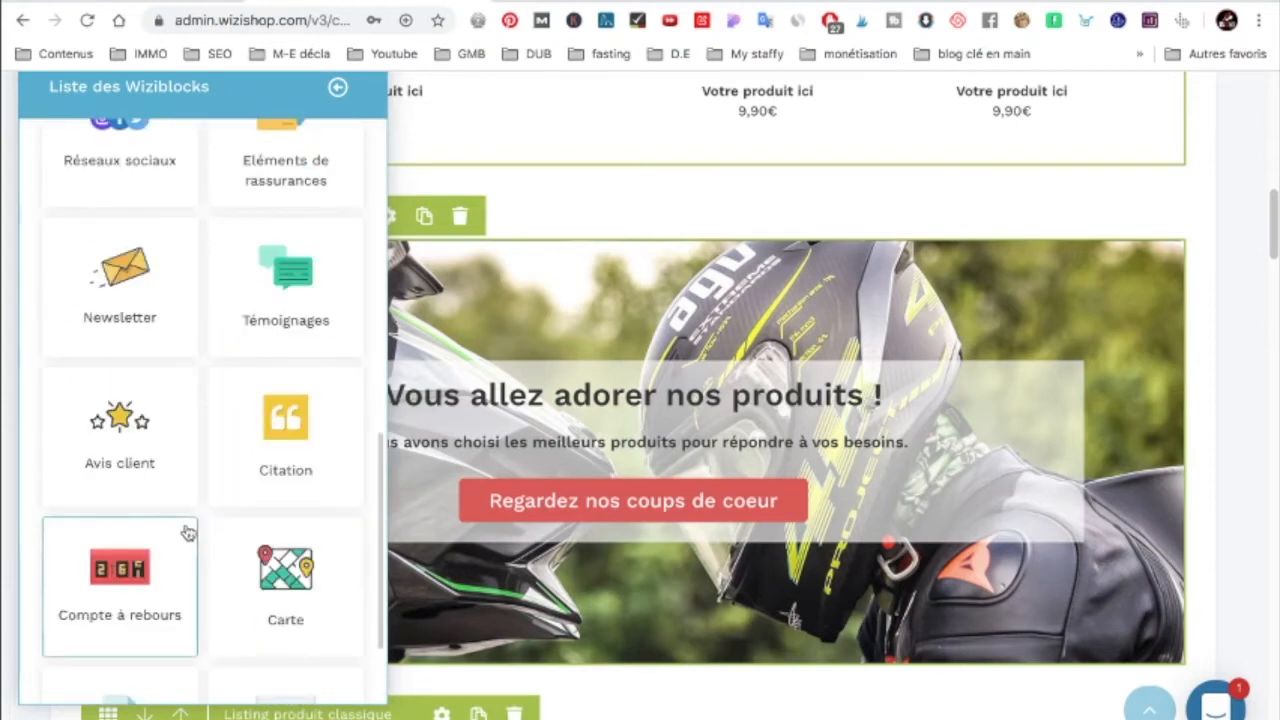
pyautogui.scroll(-1, 180, 530)
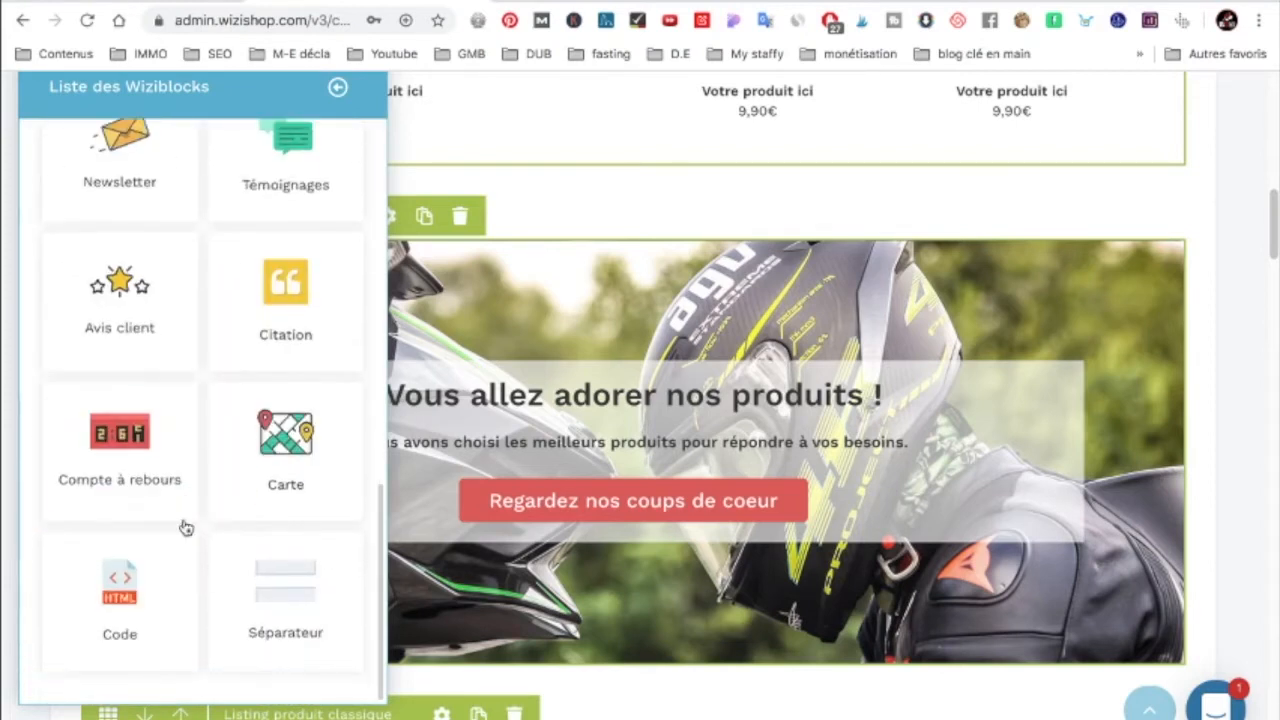
pyautogui.scroll(1, 180, 529)
pyautogui.scroll(2, 180, 515)
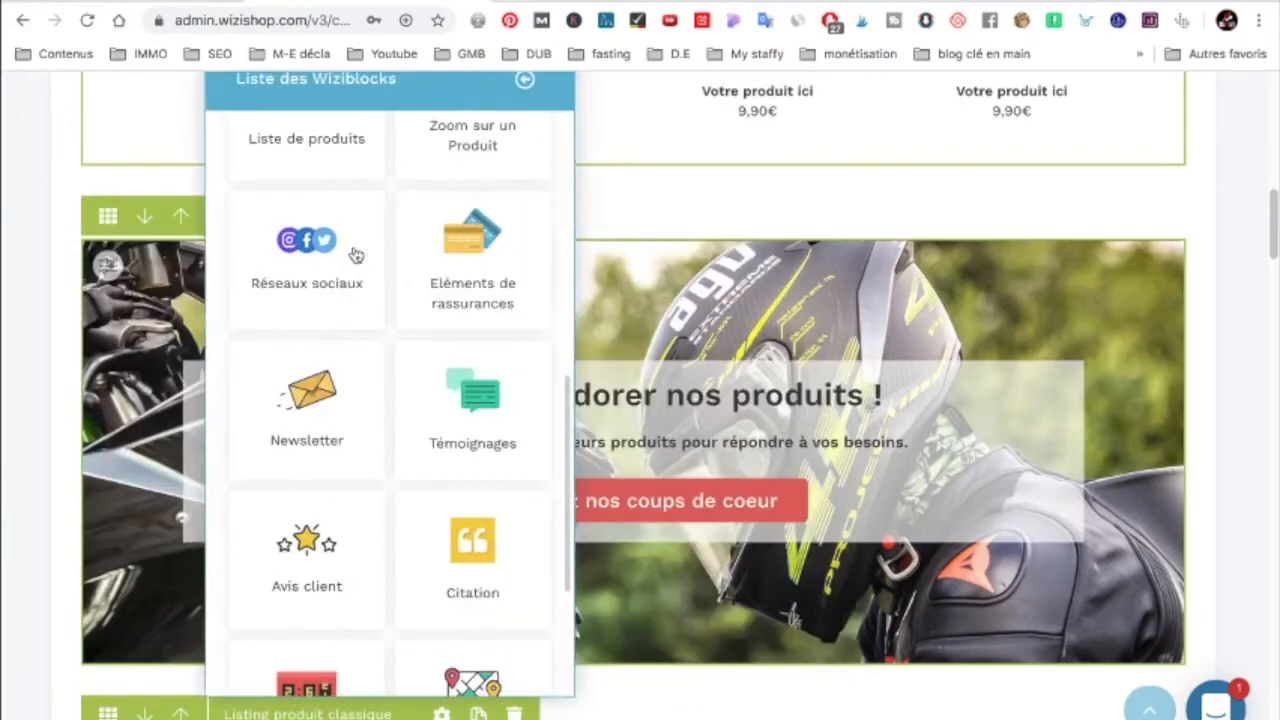
# Step: Place an aligned Eléments de rassurances block above the motorbike banner, skipping the image manager
pyautogui.click(295, 273)
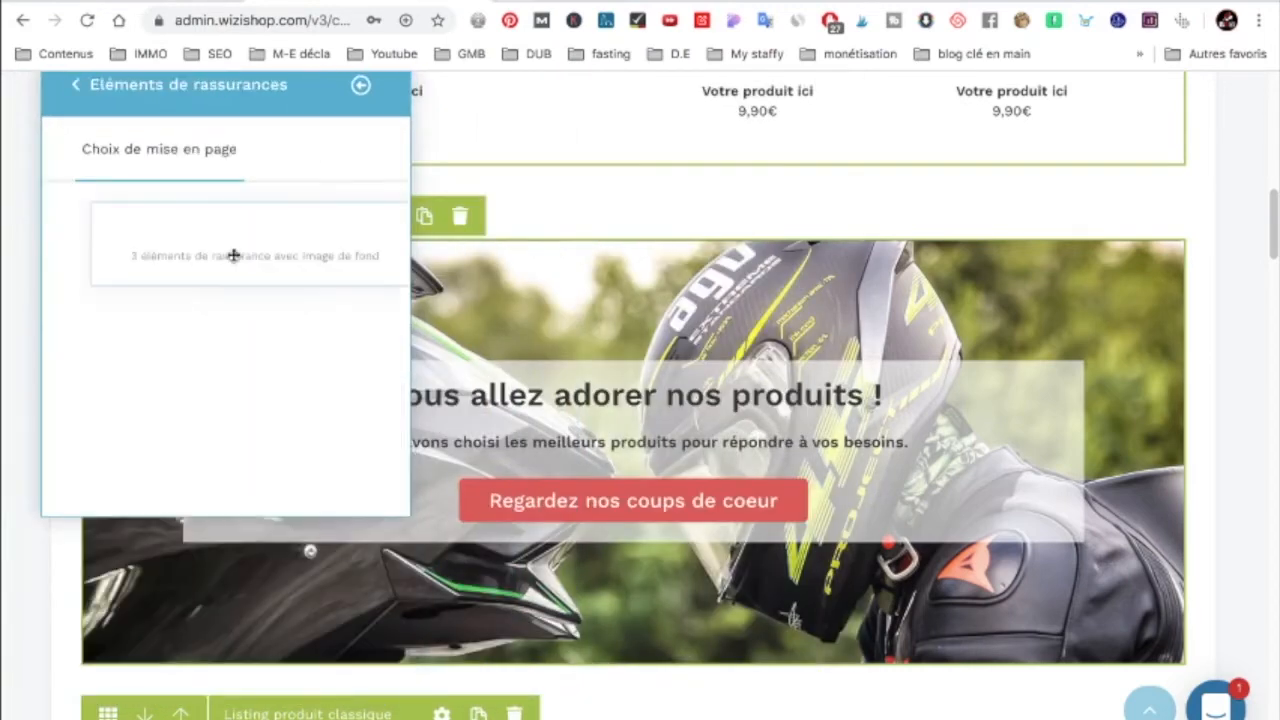
pyautogui.click(232, 253)
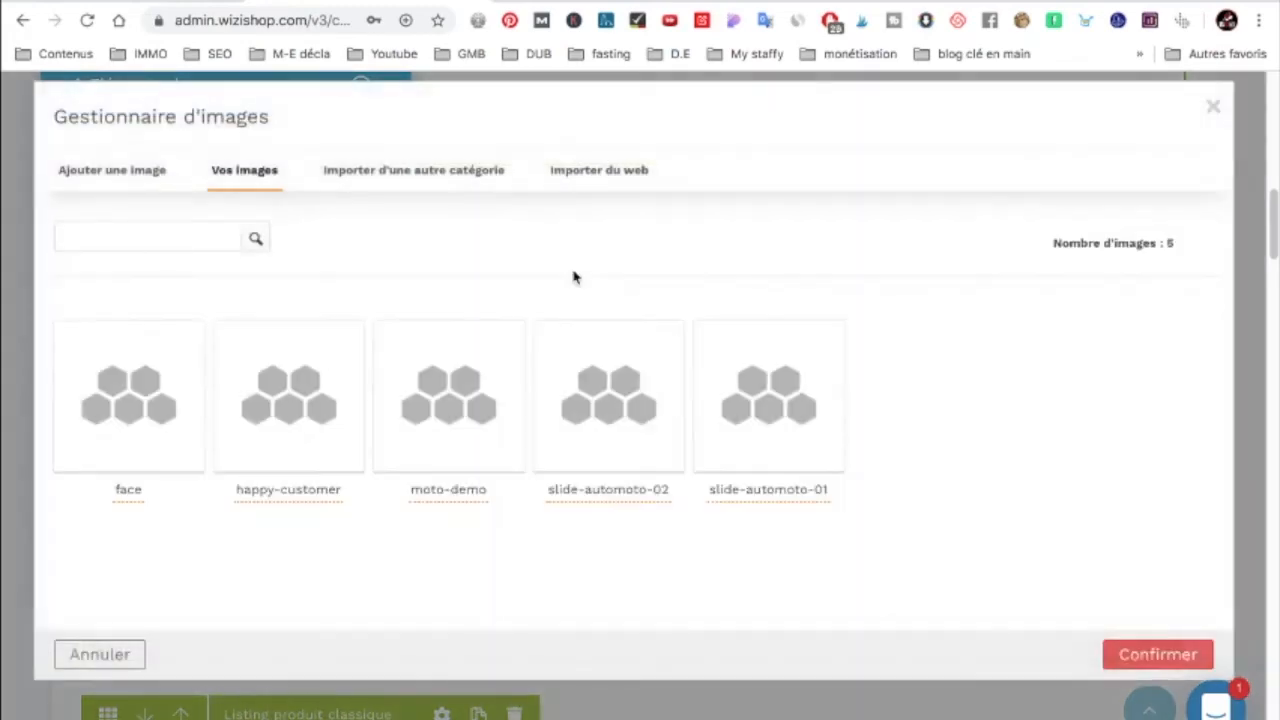
pyautogui.click(1213, 110)
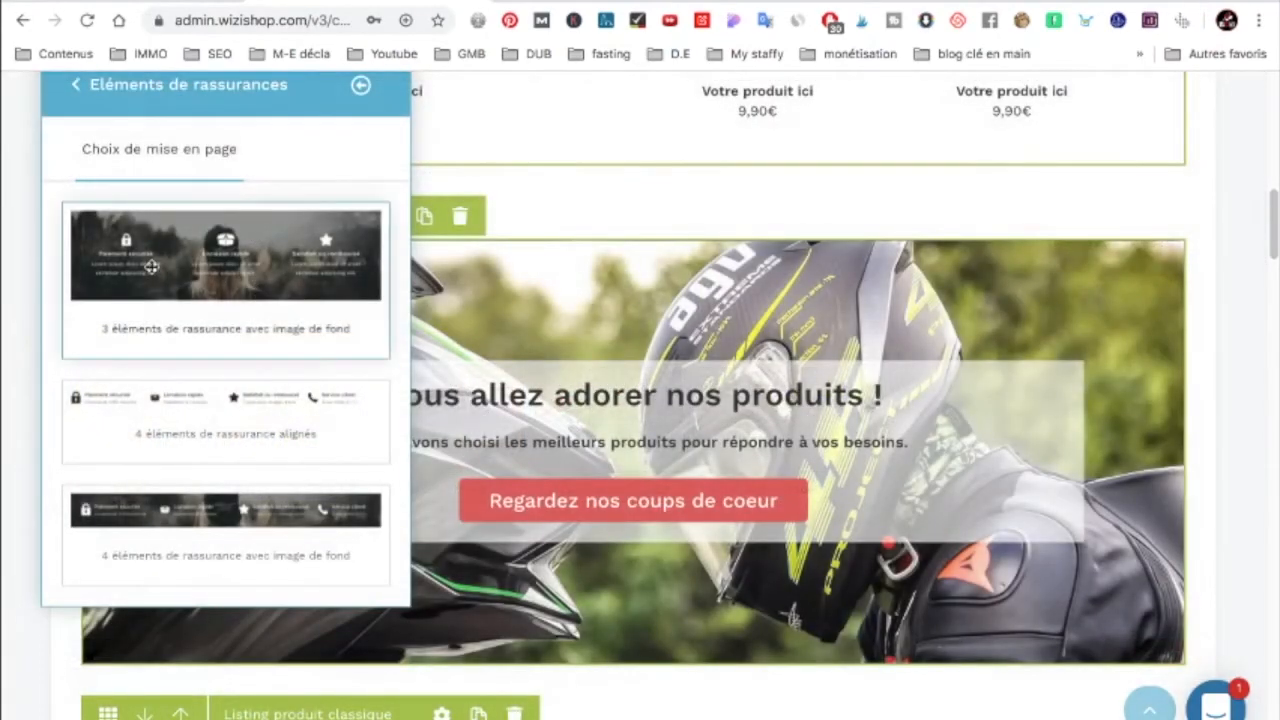
pyautogui.moveTo(705, 234); pyautogui.dragTo(724, 228)
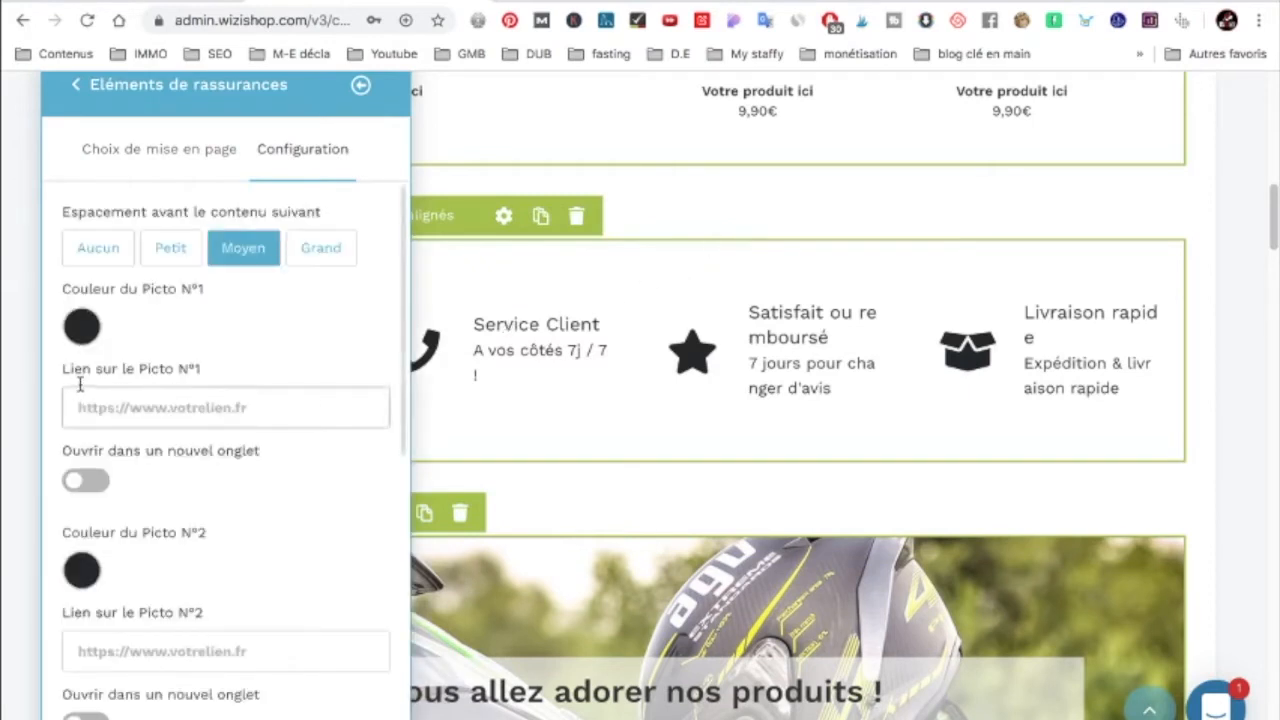
# Step: Edit the Service Client text, then revert it to its original wording
pyautogui.click(569, 324)
pyautogui.scroll(-1, 571, 318)
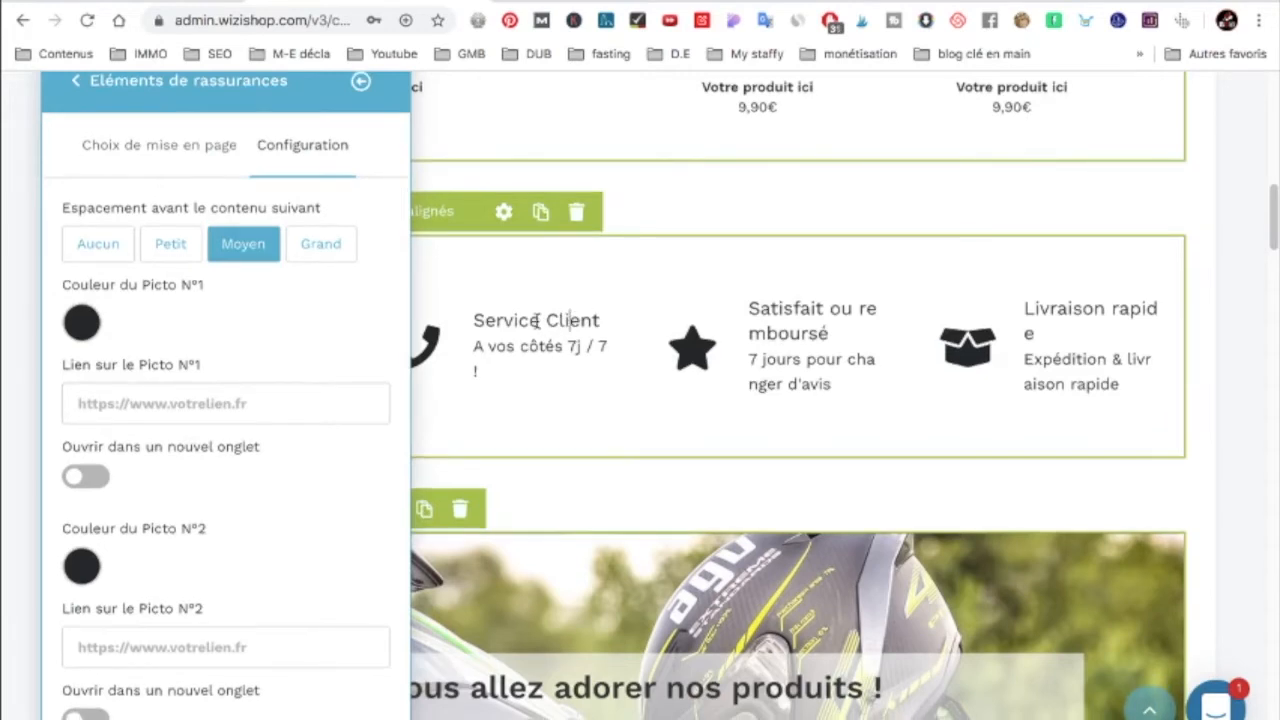
pyautogui.click(537, 320)
pyautogui.write('s')
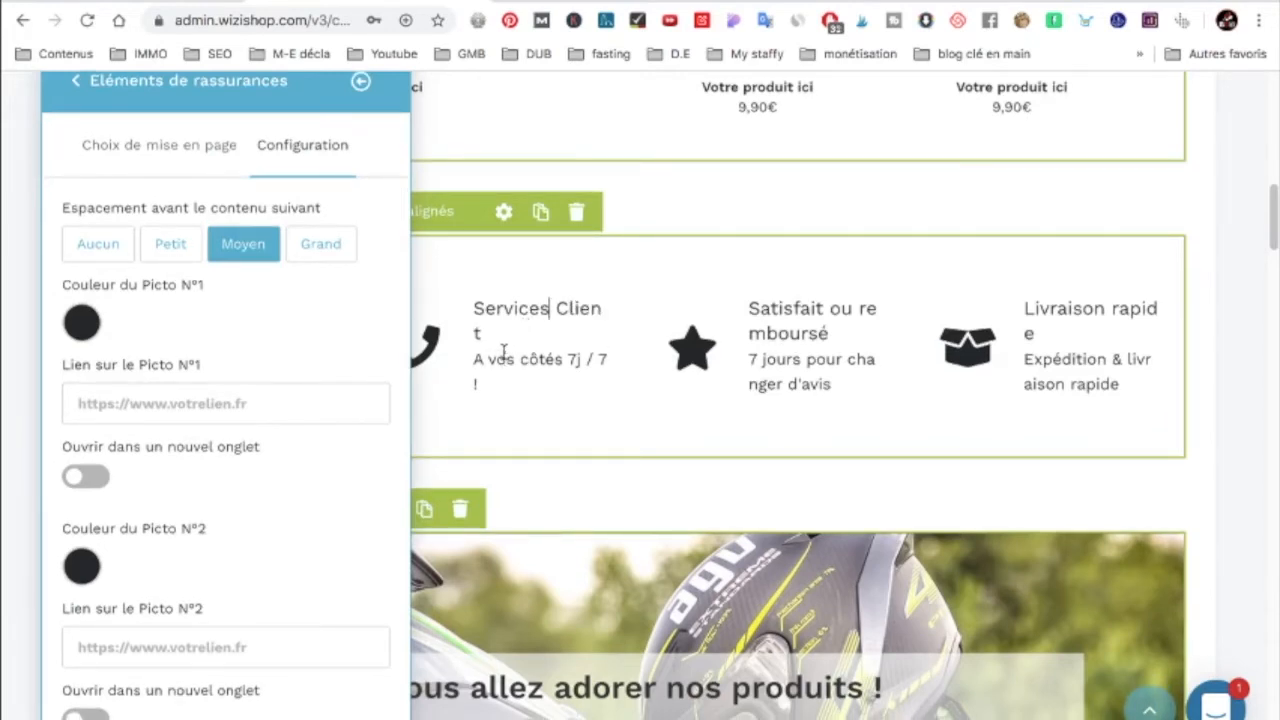
pyautogui.press('BackSpace')
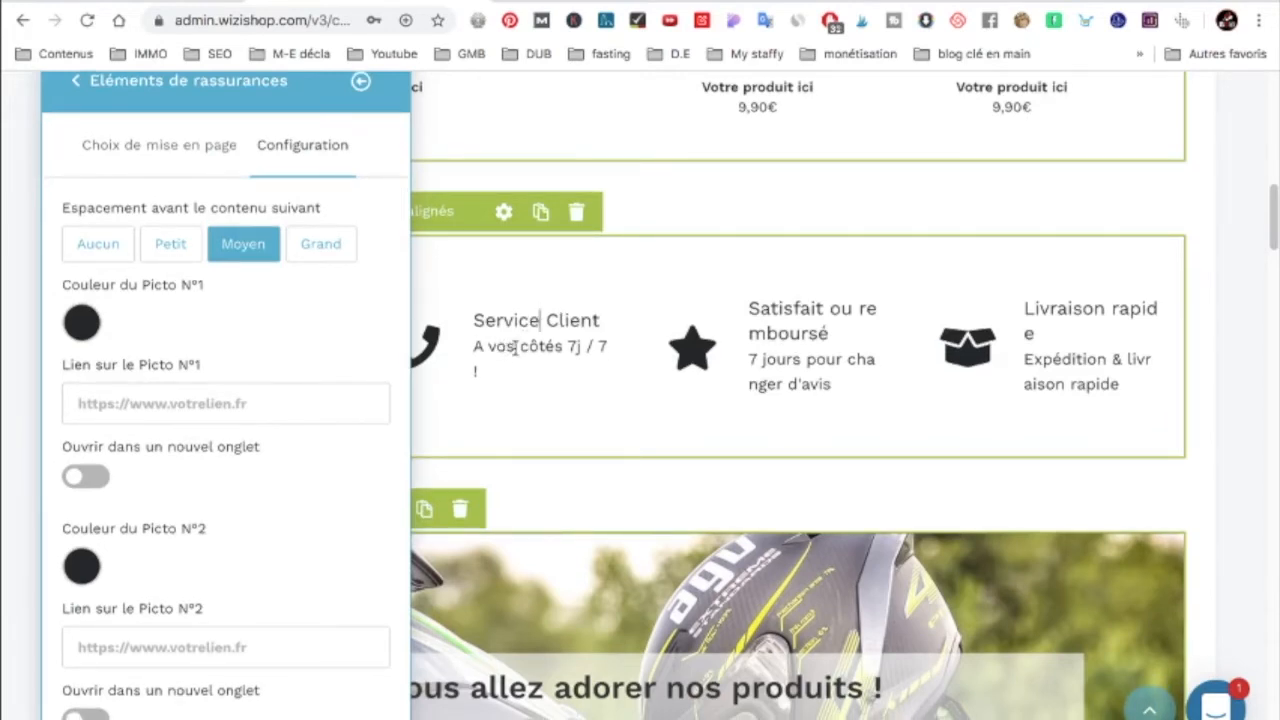
# Step: Dismiss the star icon picker without changes, then collapse the reassurance settings with Réduire
pyautogui.click(689, 357)
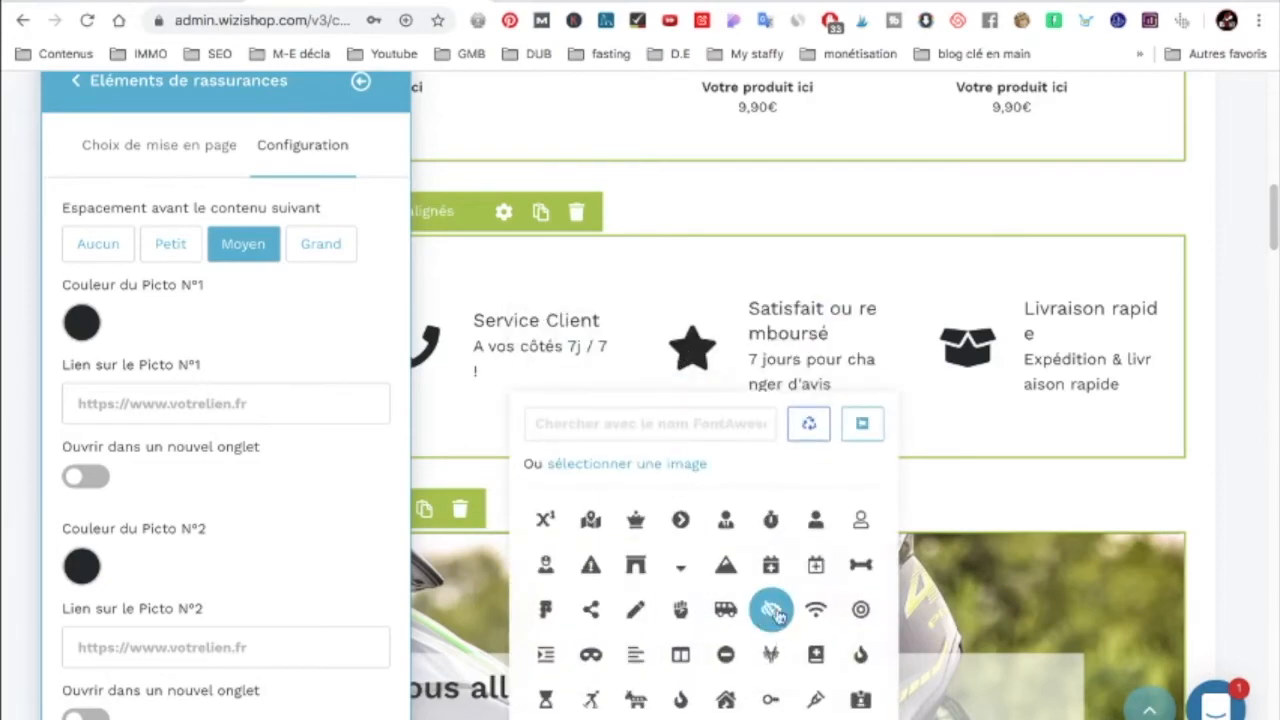
pyautogui.scroll(-1, 700, 560)
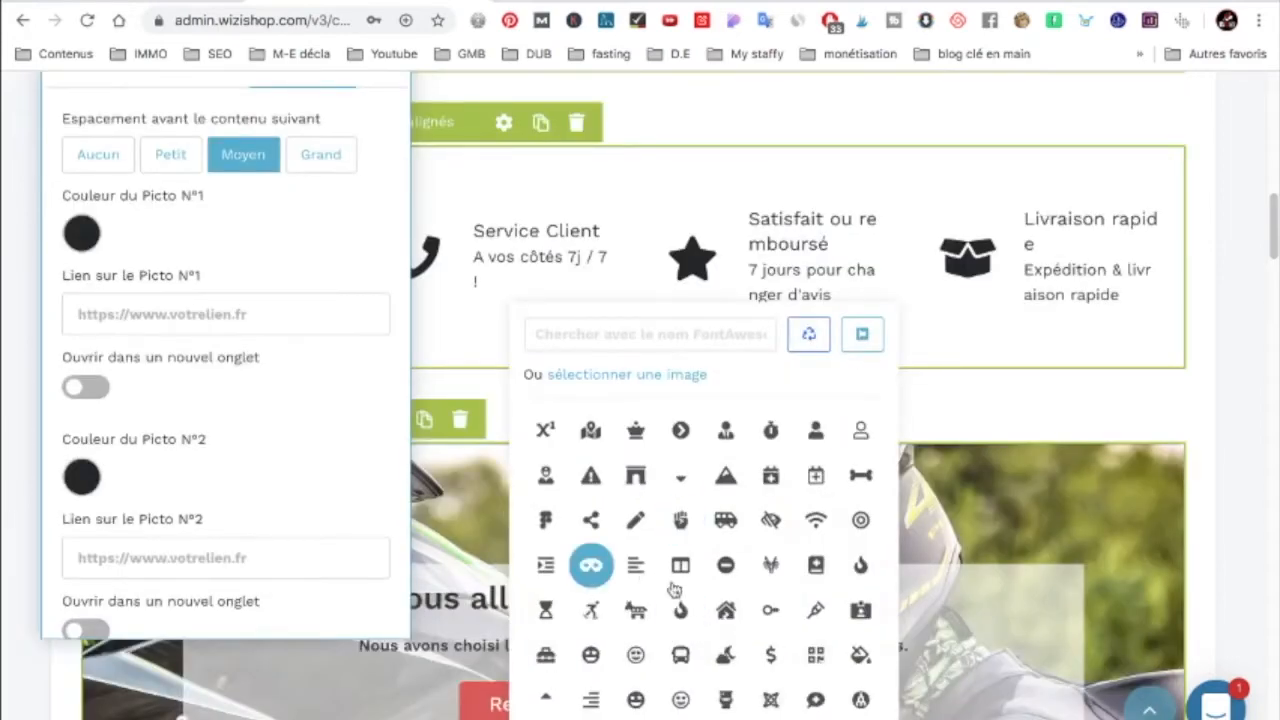
pyautogui.click(988, 376)
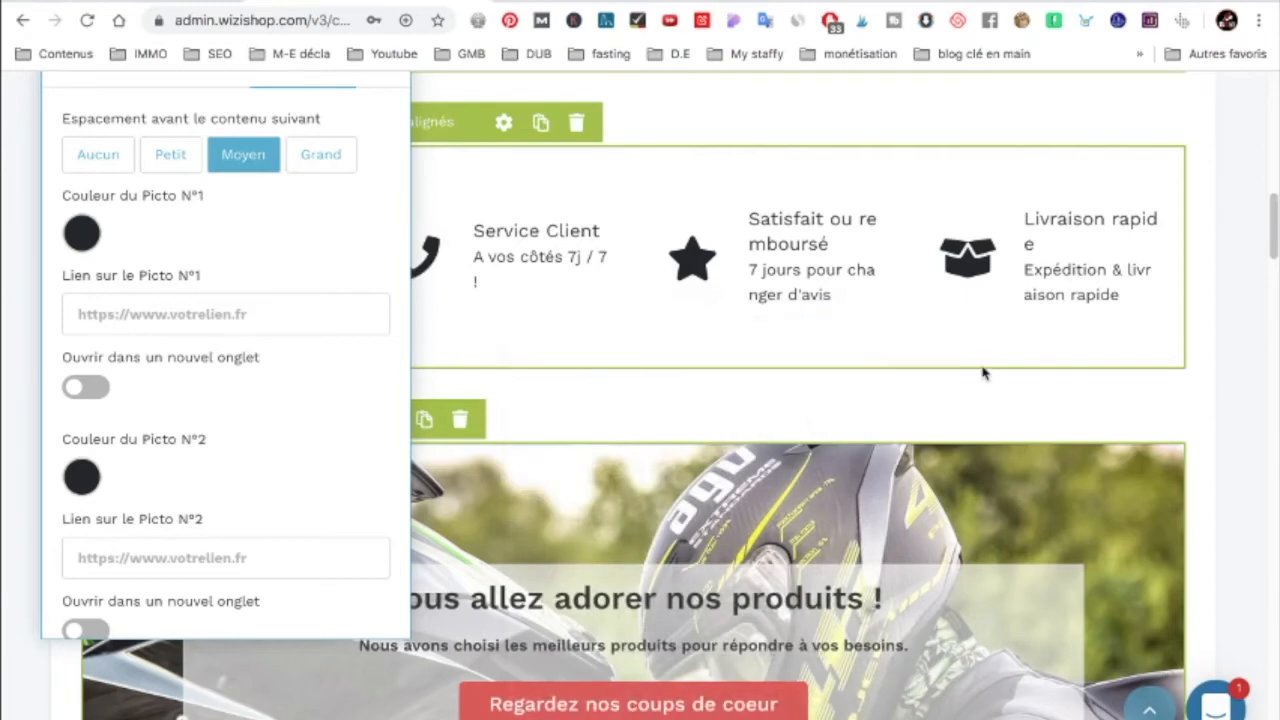
pyautogui.scroll(5, 970, 370)
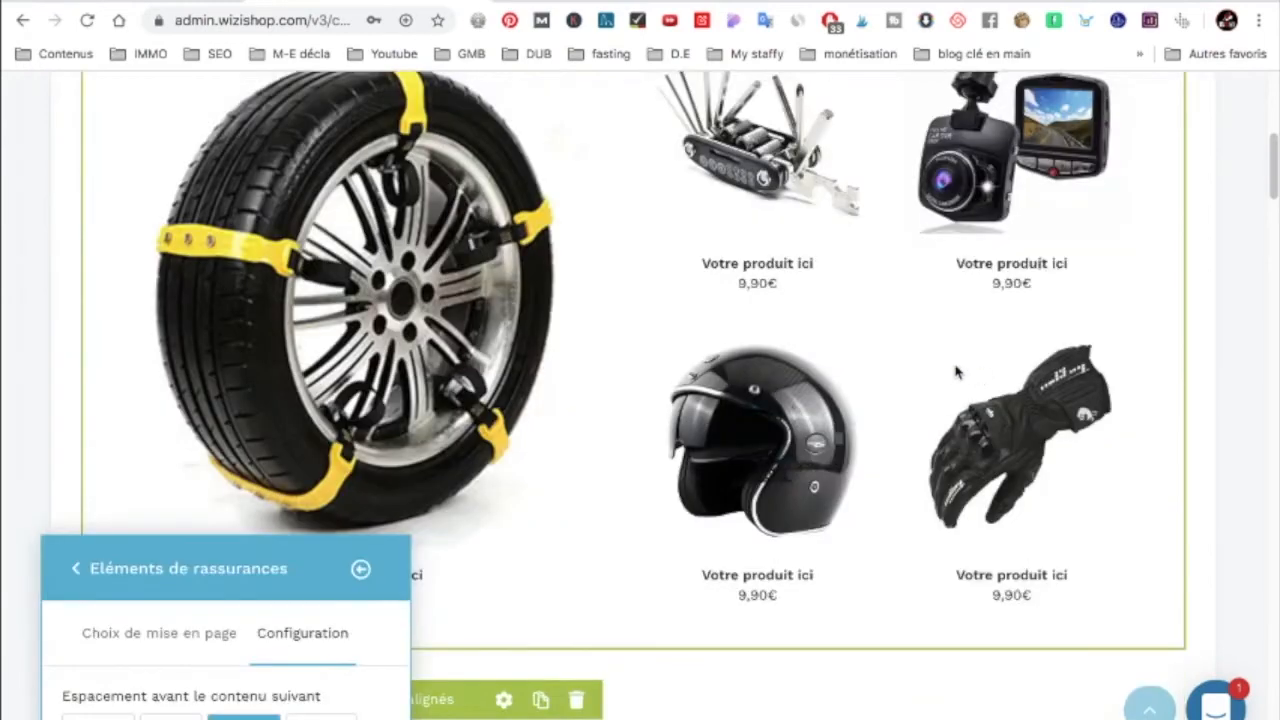
pyautogui.click(361, 570)
pyautogui.scroll(5, 440, 484)
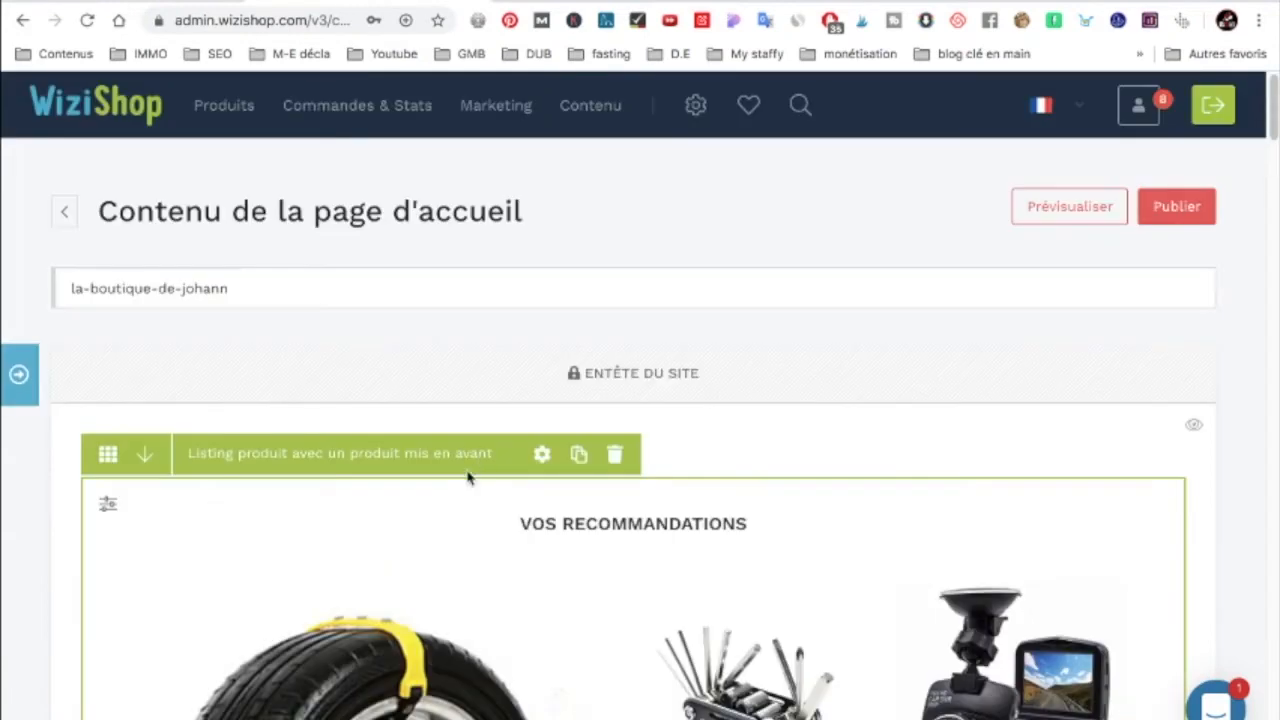
# Step: Return to the admin dashboard and review the Statistiques section, which shows no sales yet
pyautogui.click(99, 118)
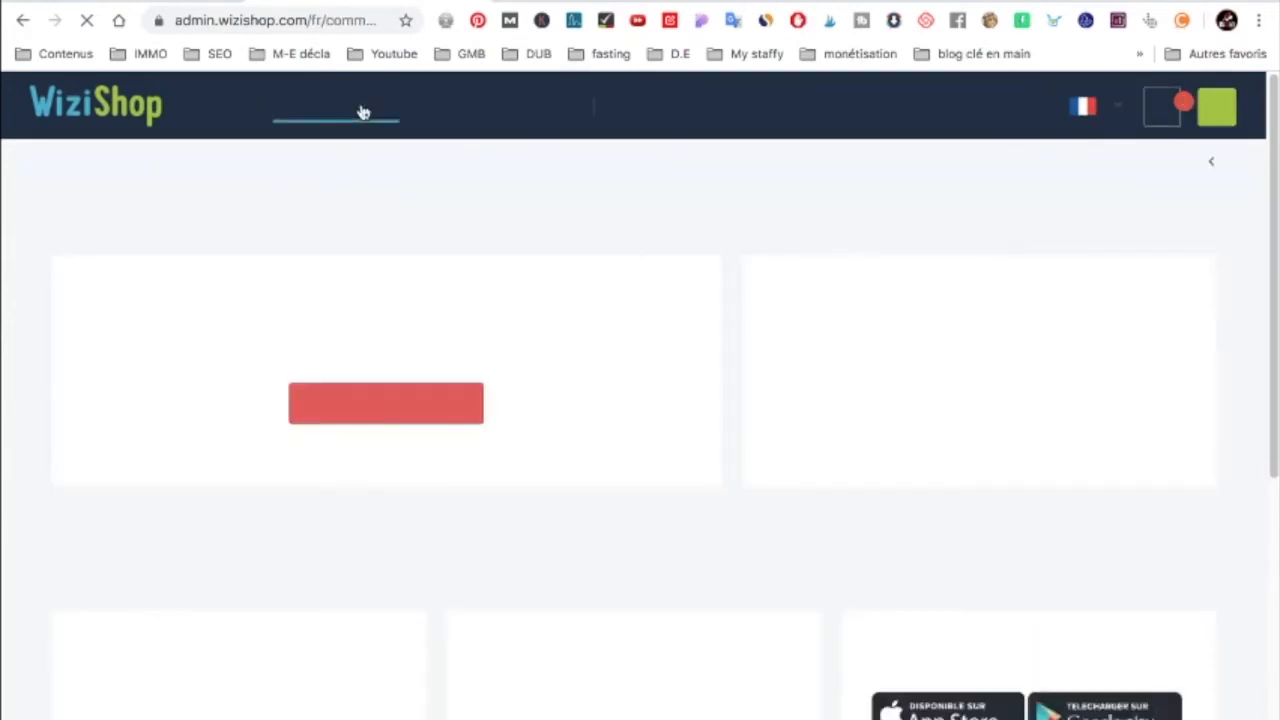
pyautogui.scroll(-3, 229, 351)
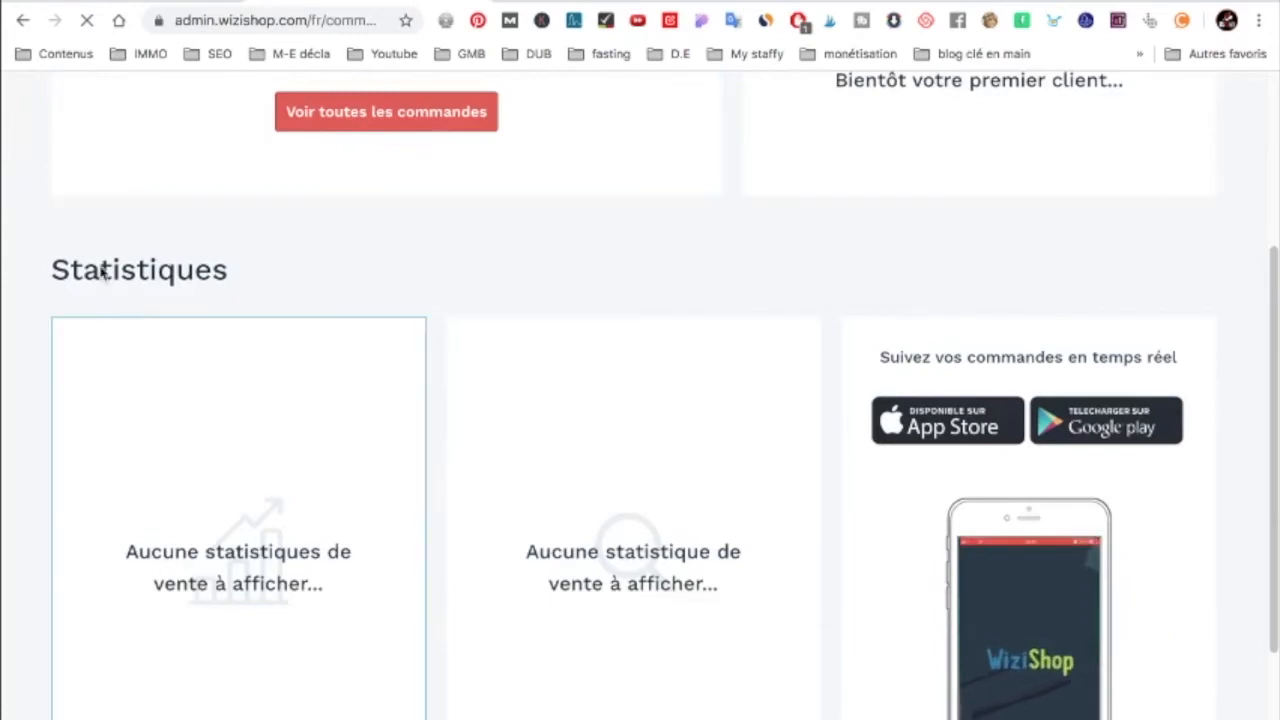
pyautogui.scroll(-1, 577, 461)
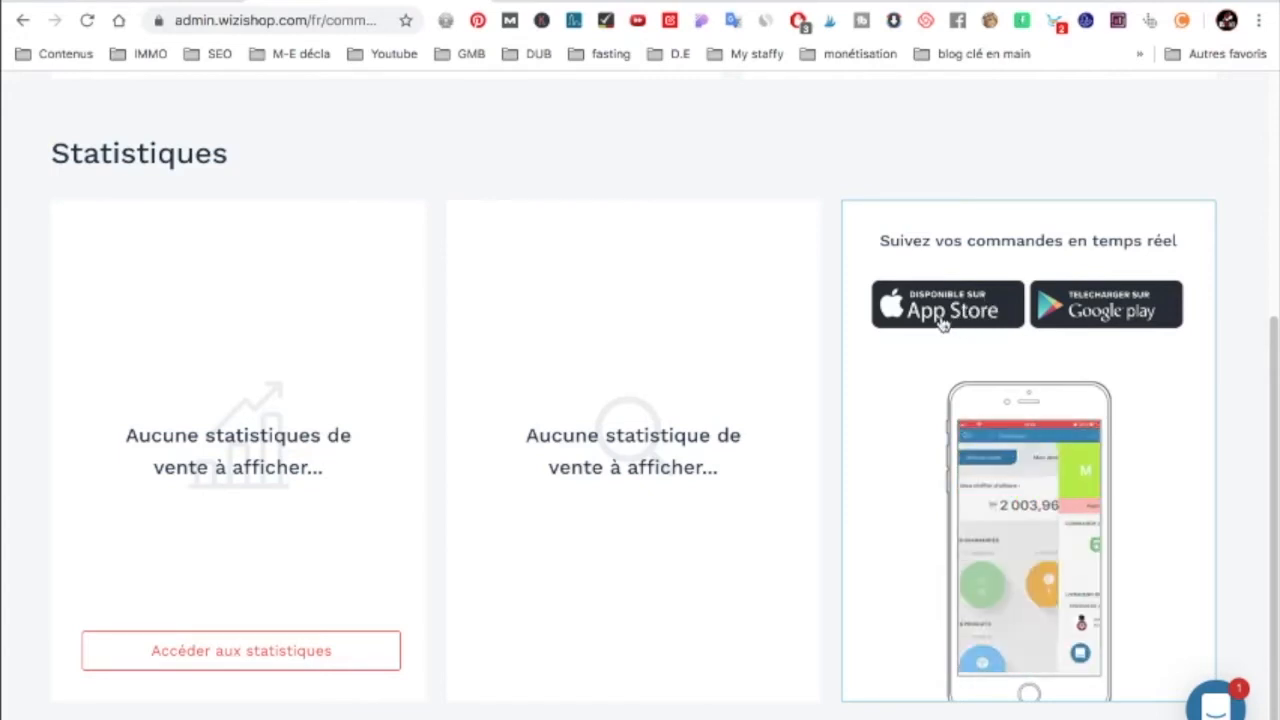
pyautogui.scroll(-1, 749, 371)
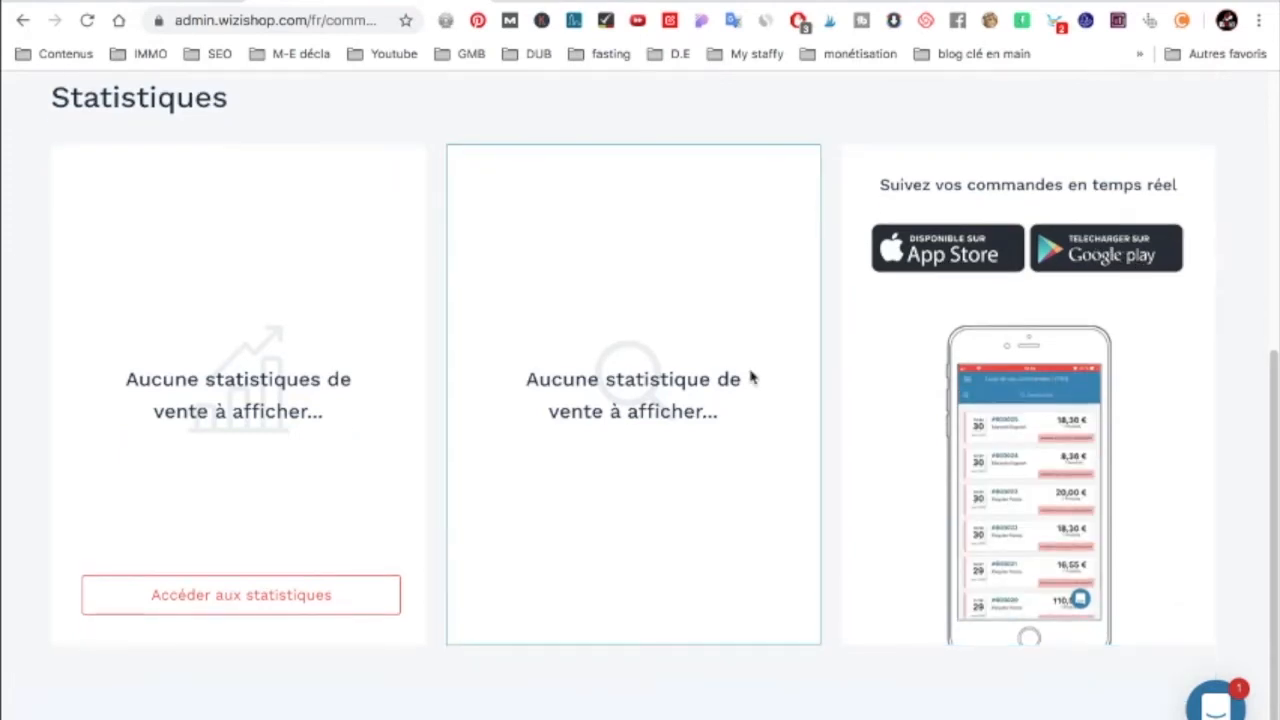
pyautogui.scroll(5, 751, 371)
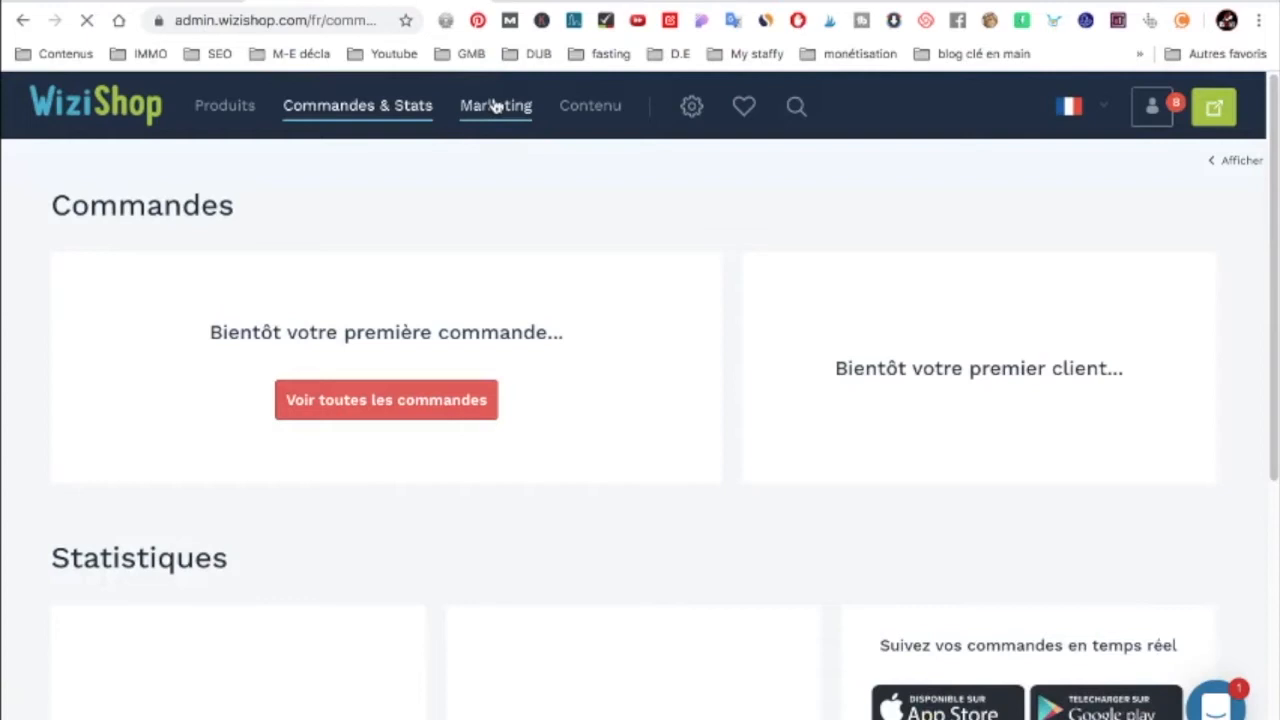
# Step: Make customers earn loyalty points: 1 point per 1 € TTC, 1 € off per 10 points
pyautogui.click(496, 106)
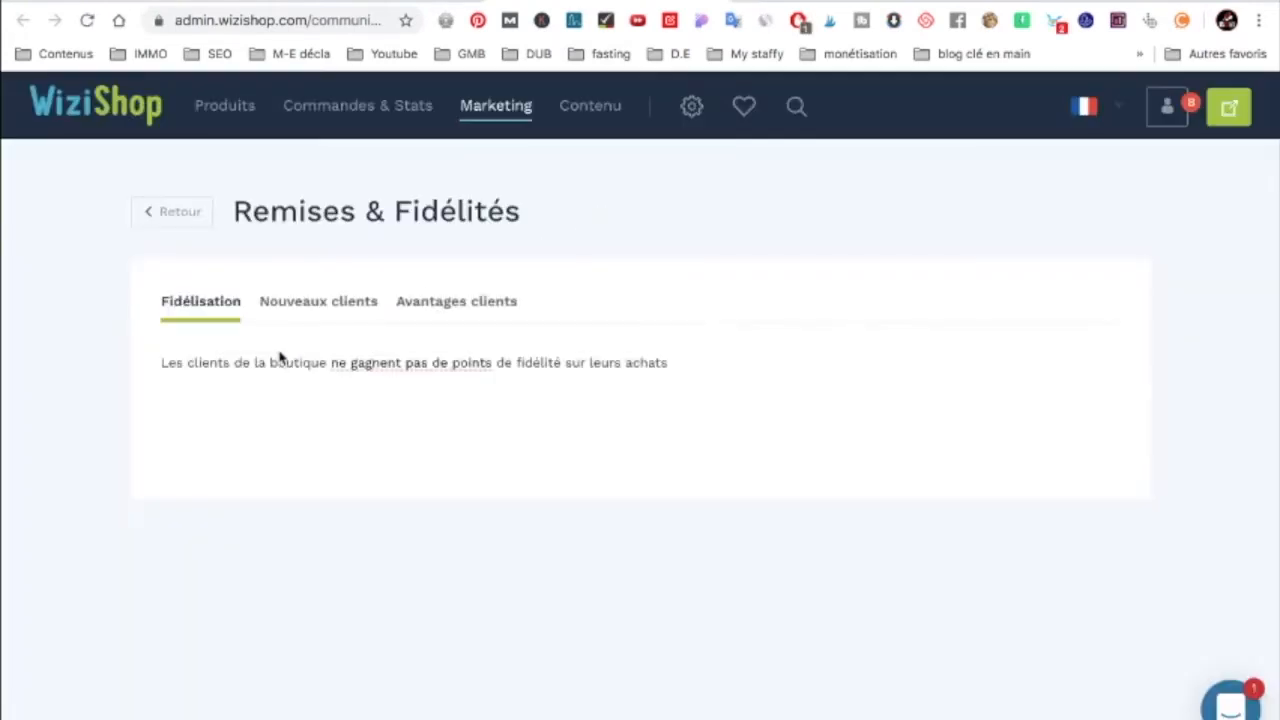
pyautogui.click(414, 375)
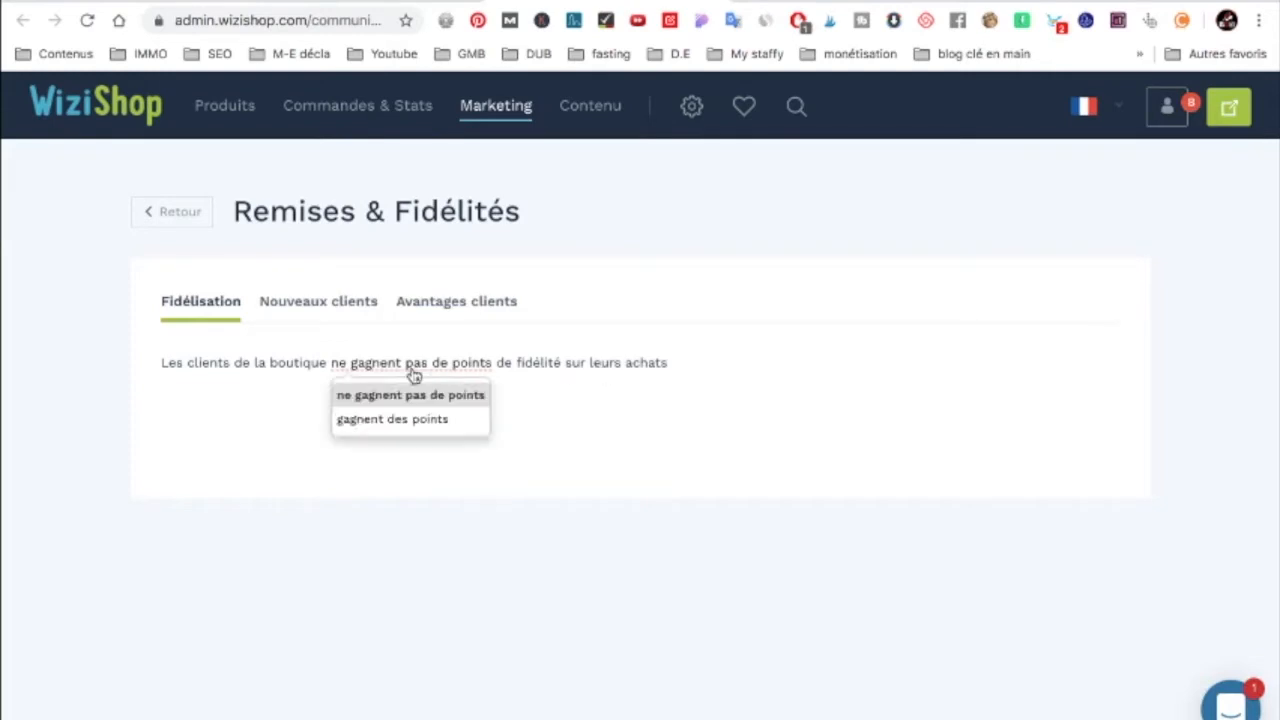
pyautogui.click(414, 424)
pyautogui.scroll(-1, 228, 398)
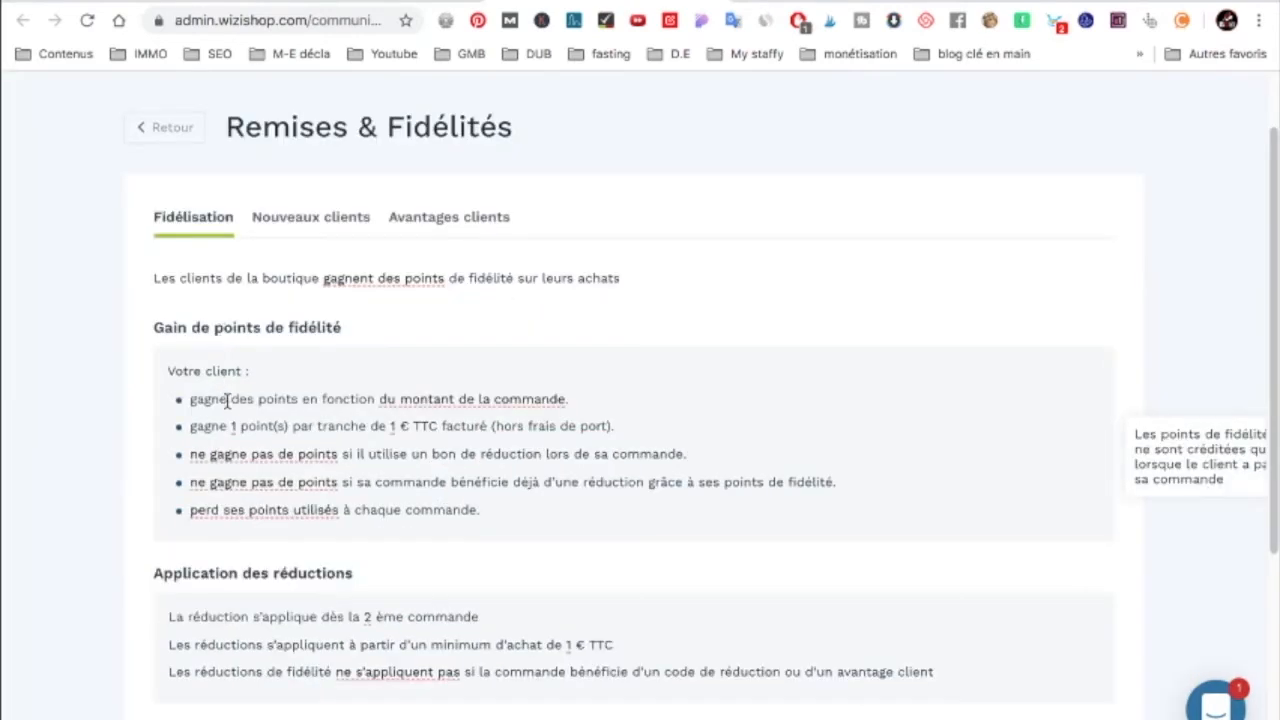
pyautogui.moveTo(223, 398); pyautogui.dragTo(360, 398)
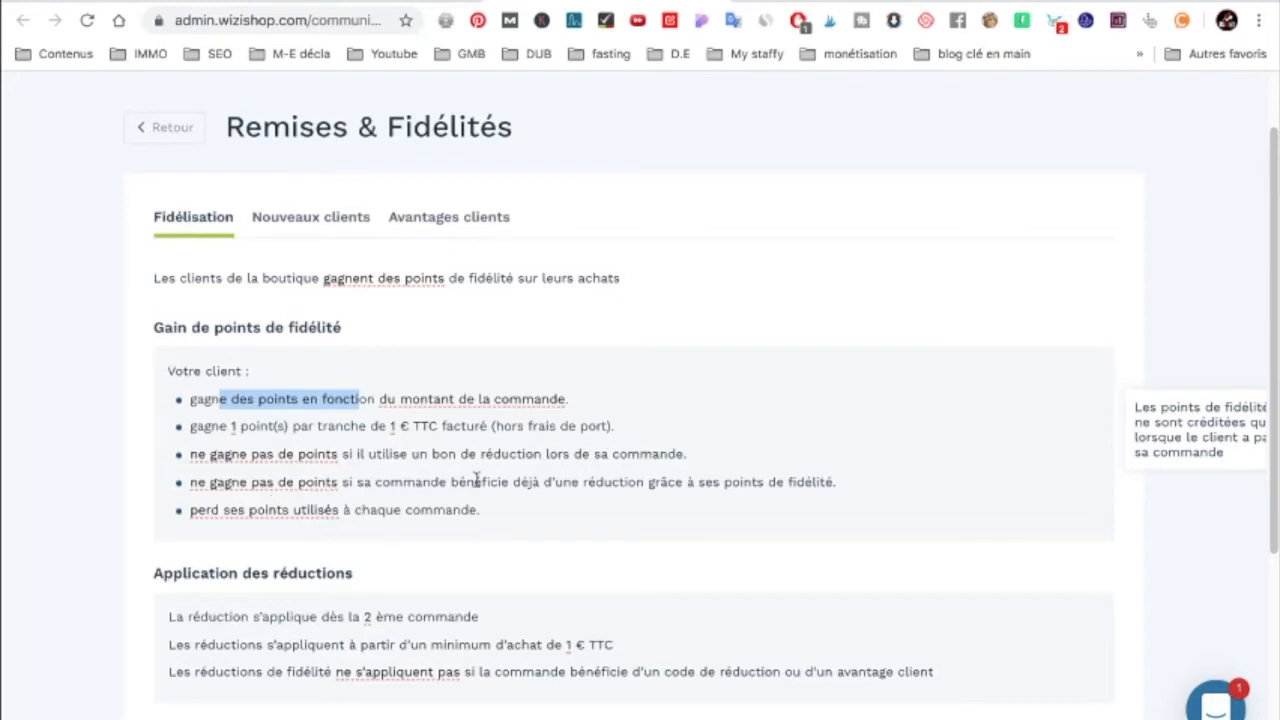
pyautogui.scroll(-2, 360, 480)
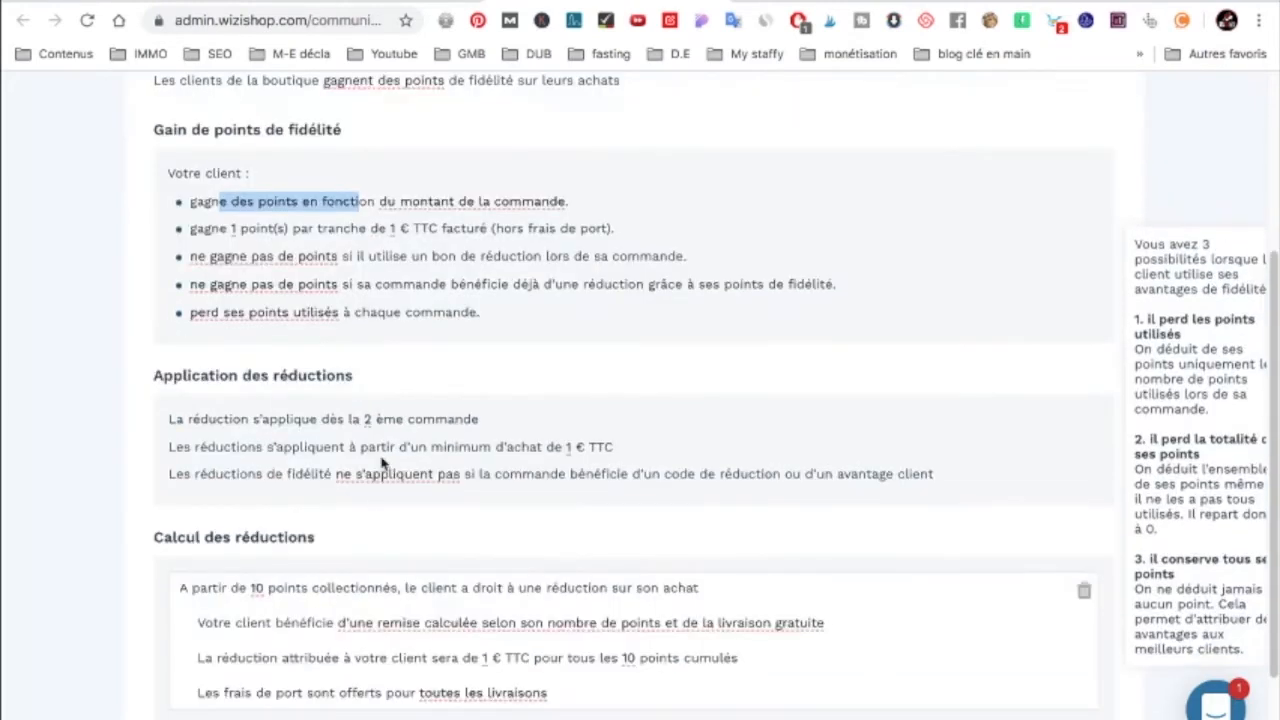
pyautogui.scroll(-1, 382, 447)
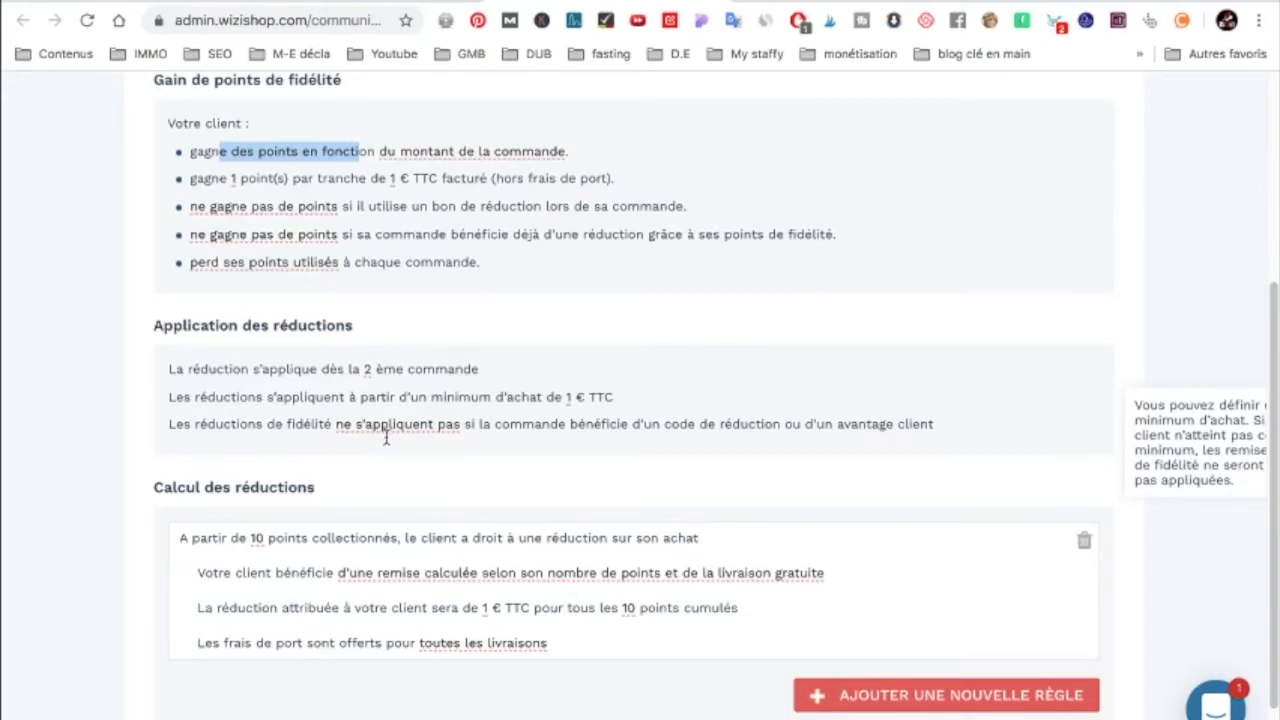
pyautogui.scroll(7, 385, 440)
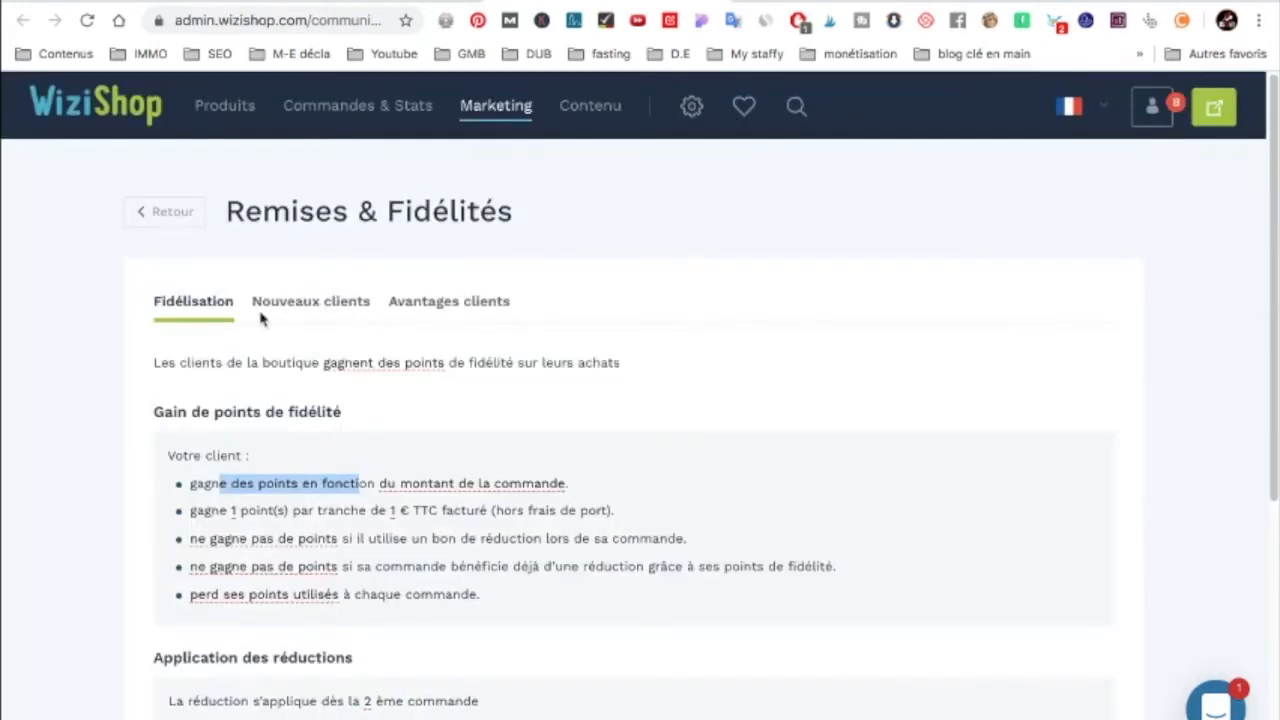
# Step: View the Nouveaux clients benefits, then the Avantages clients panel showing no customer segments
pyautogui.click(330, 304)
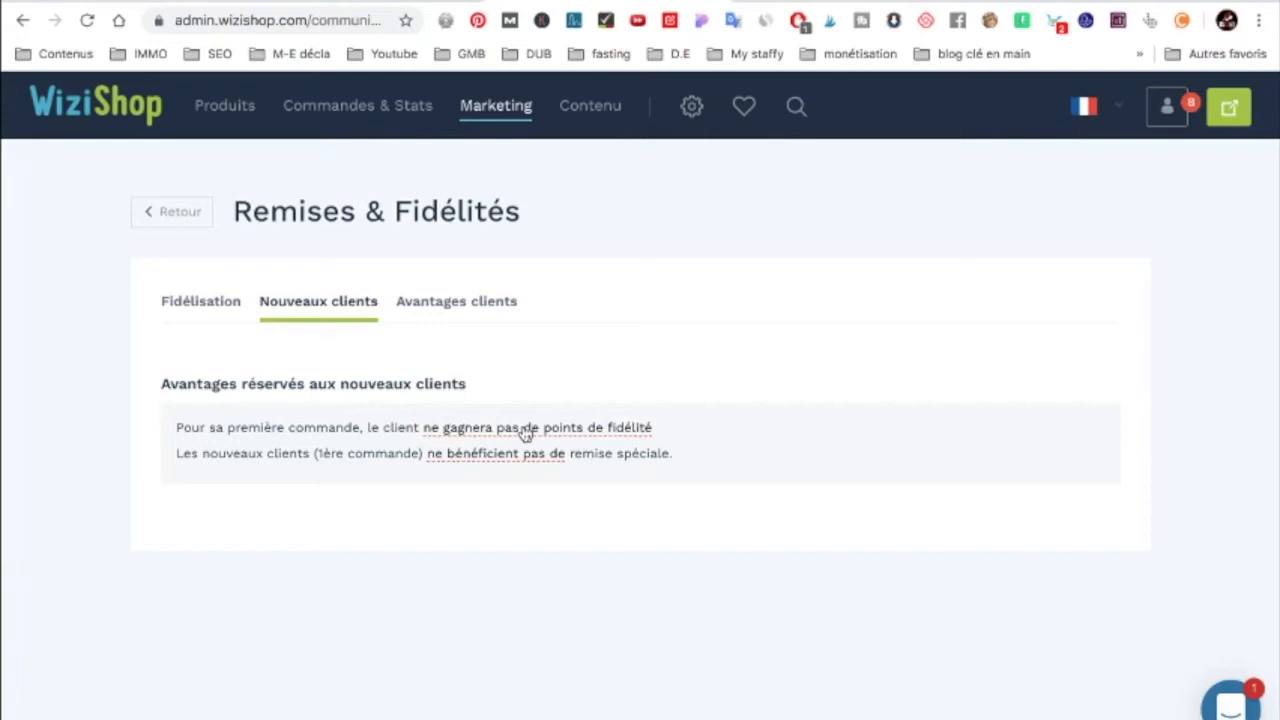
pyautogui.click(474, 308)
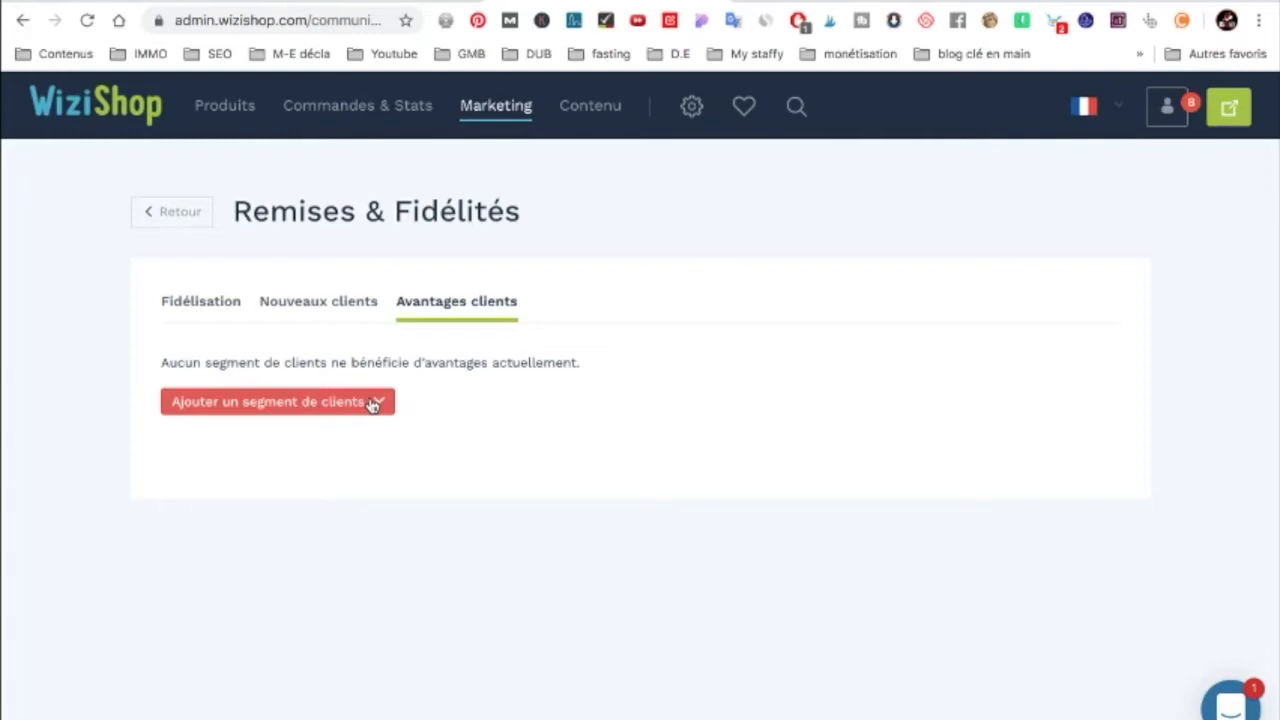
# Step: Return to the Marketing overview and scroll down to its Communication section
pyautogui.hotkey('alt', 'Left')
pyautogui.scroll(-2, 546, 174)
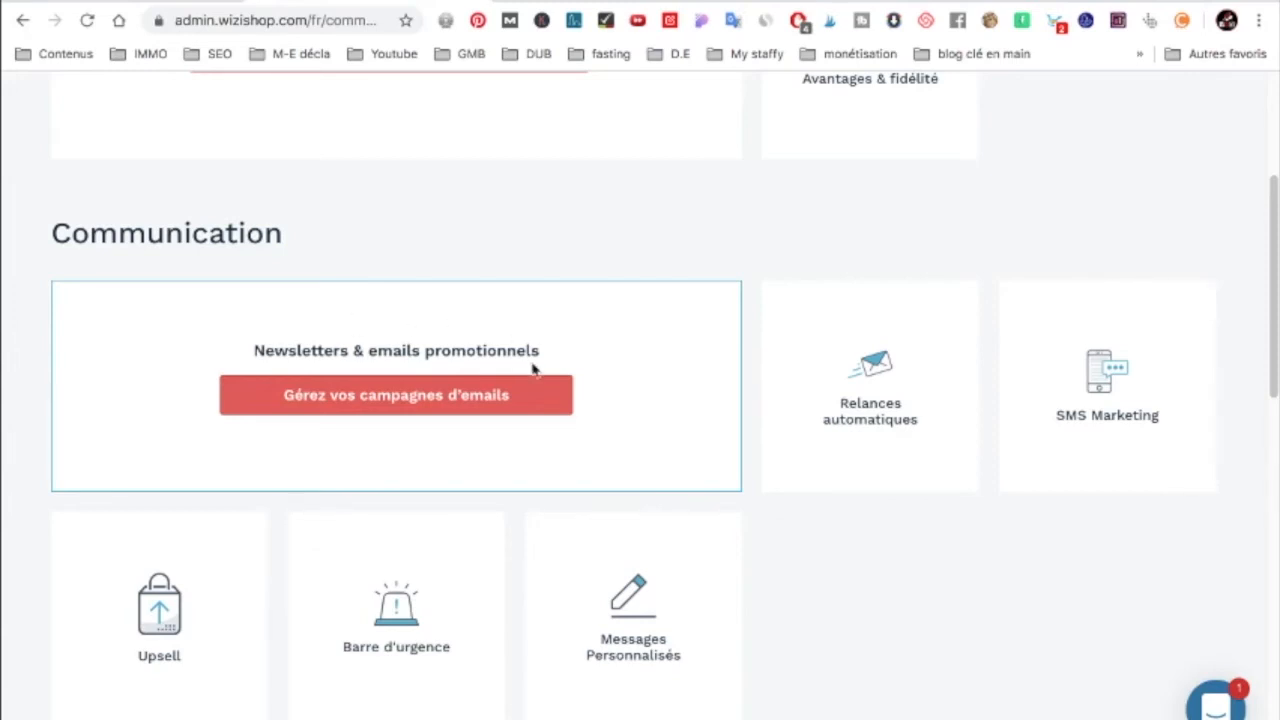
# Step: Scroll down the Communication cards and open the Messages Personnalisés card
pyautogui.scroll(-1, 530, 360)
pyautogui.scroll(-3, 530, 358)
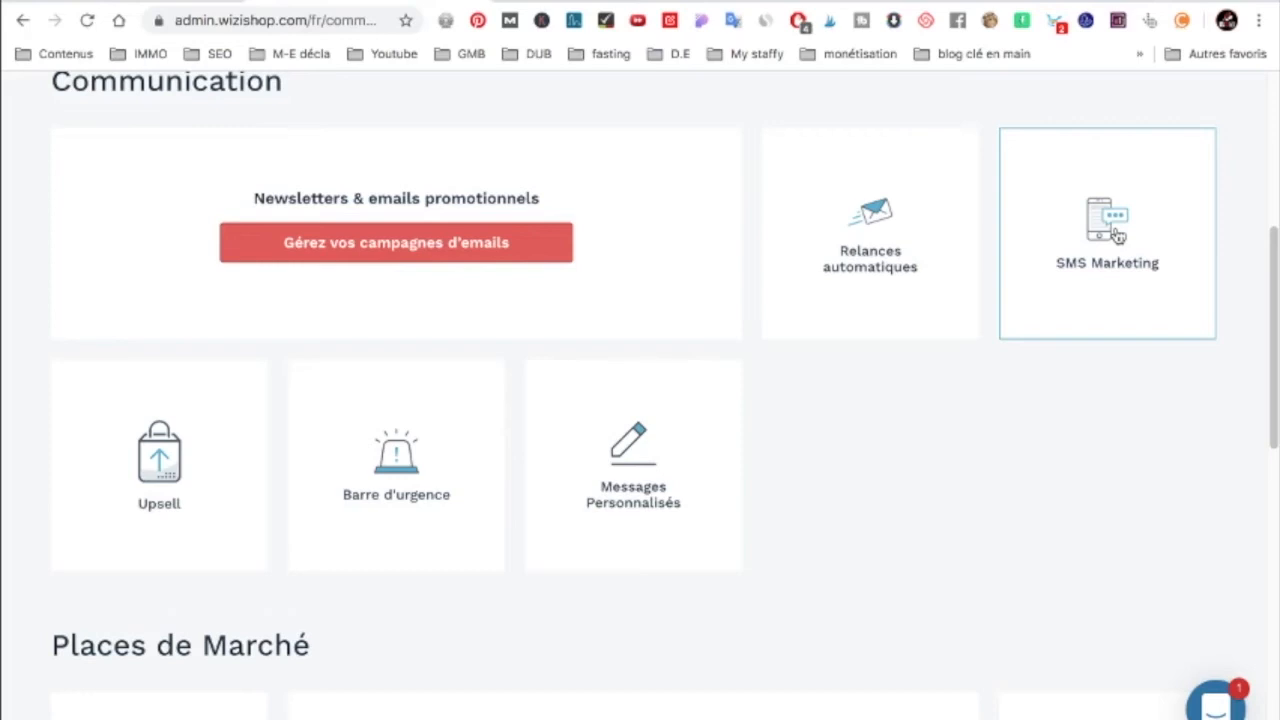
pyautogui.scroll(-1, 172, 440)
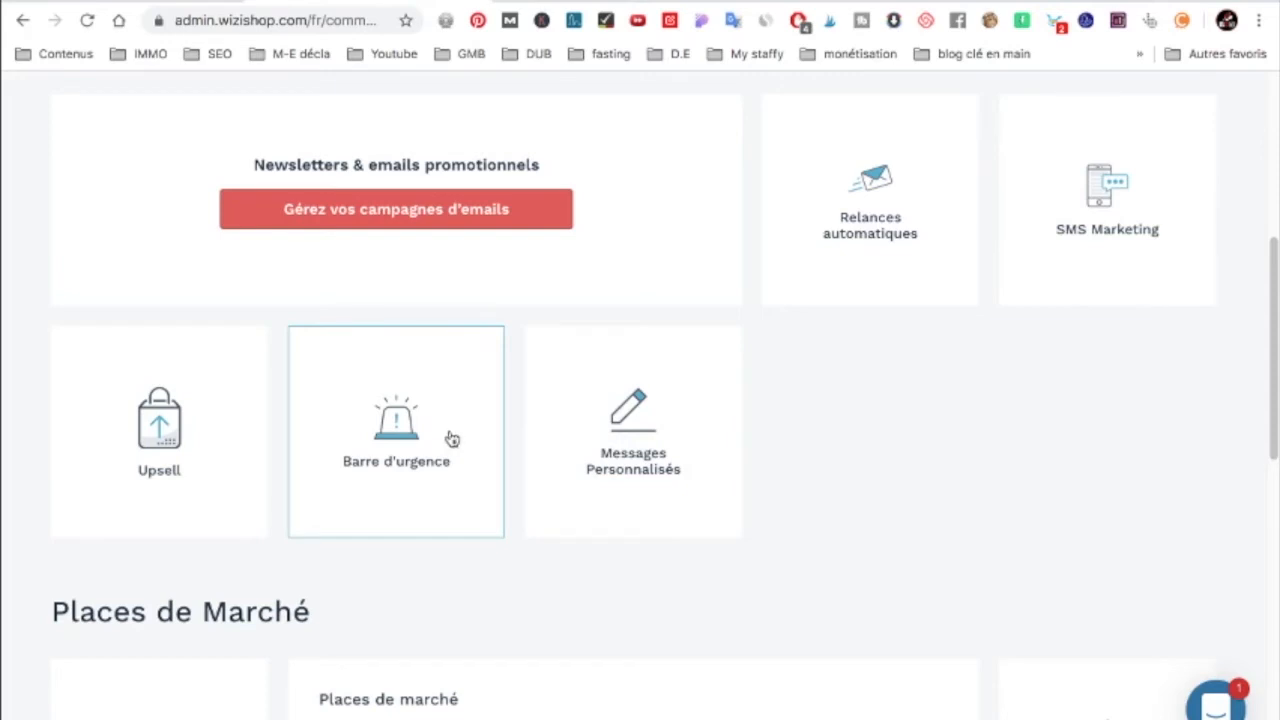
pyautogui.click(650, 421)
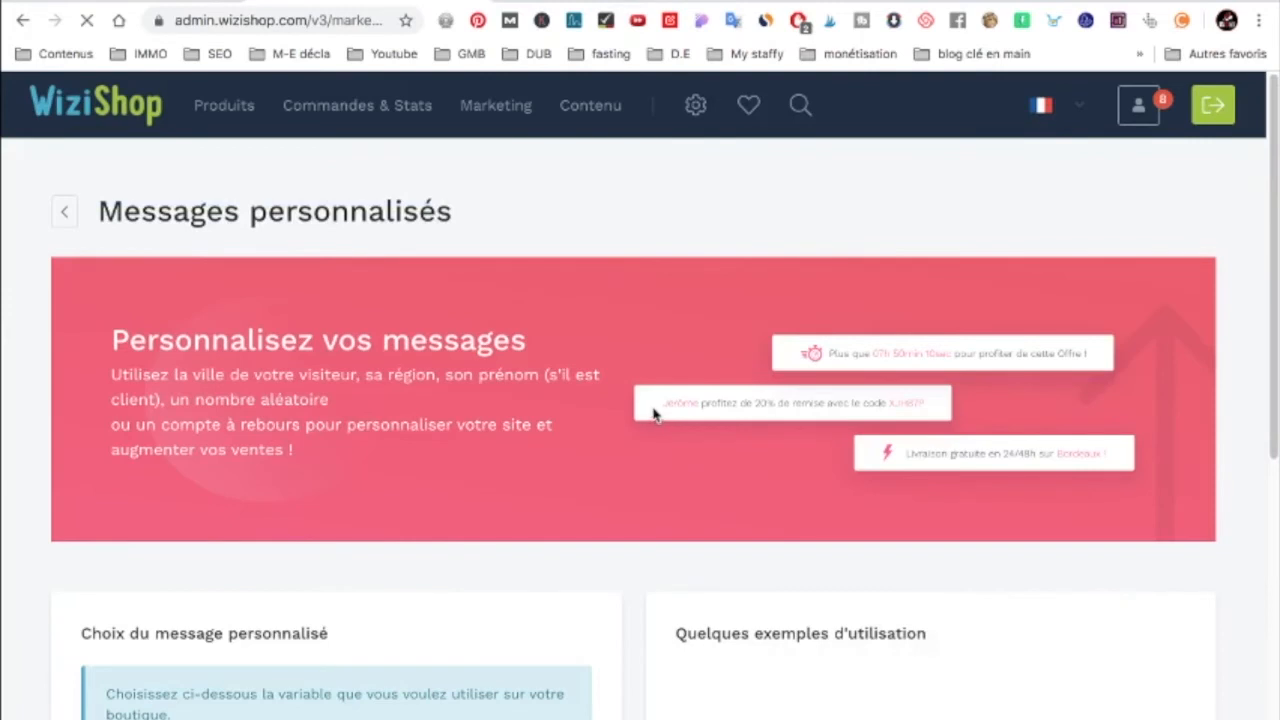
# Step: Select the text of the Bordeaux free-delivery and 20% discount banner examples
pyautogui.scroll(-1, 640, 400)
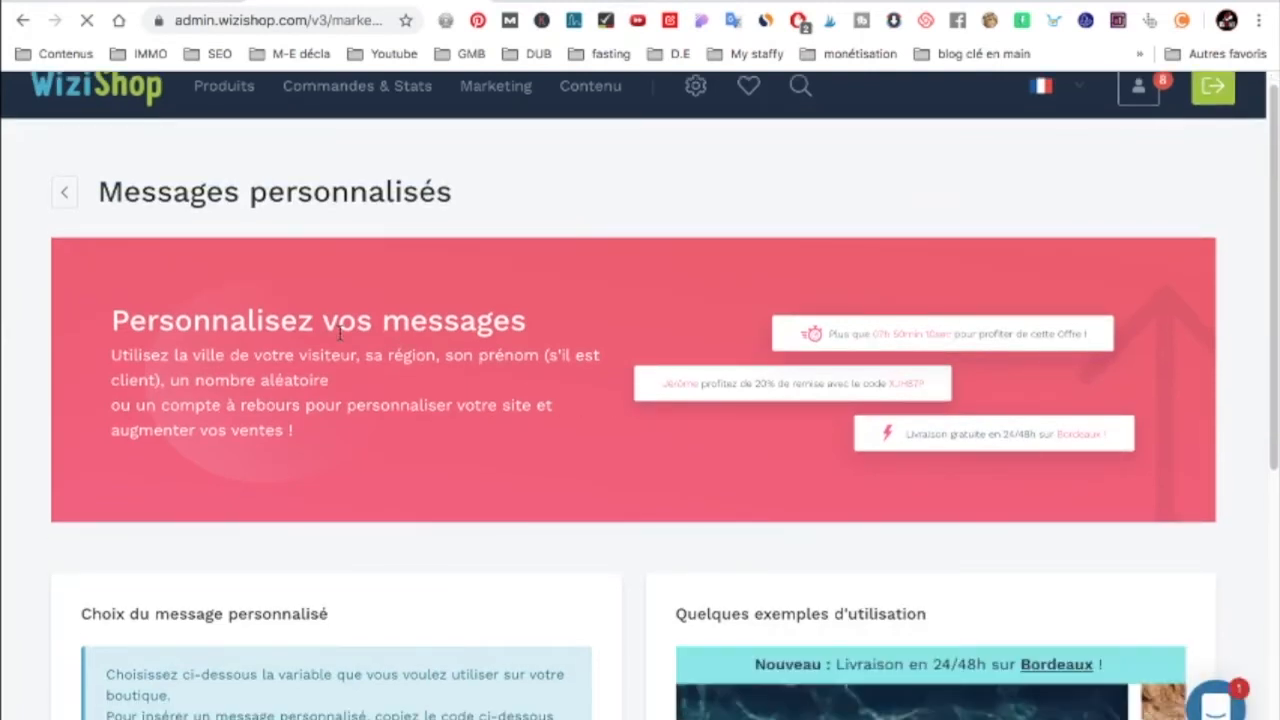
pyautogui.moveTo(934, 435); pyautogui.dragTo(1100, 436)
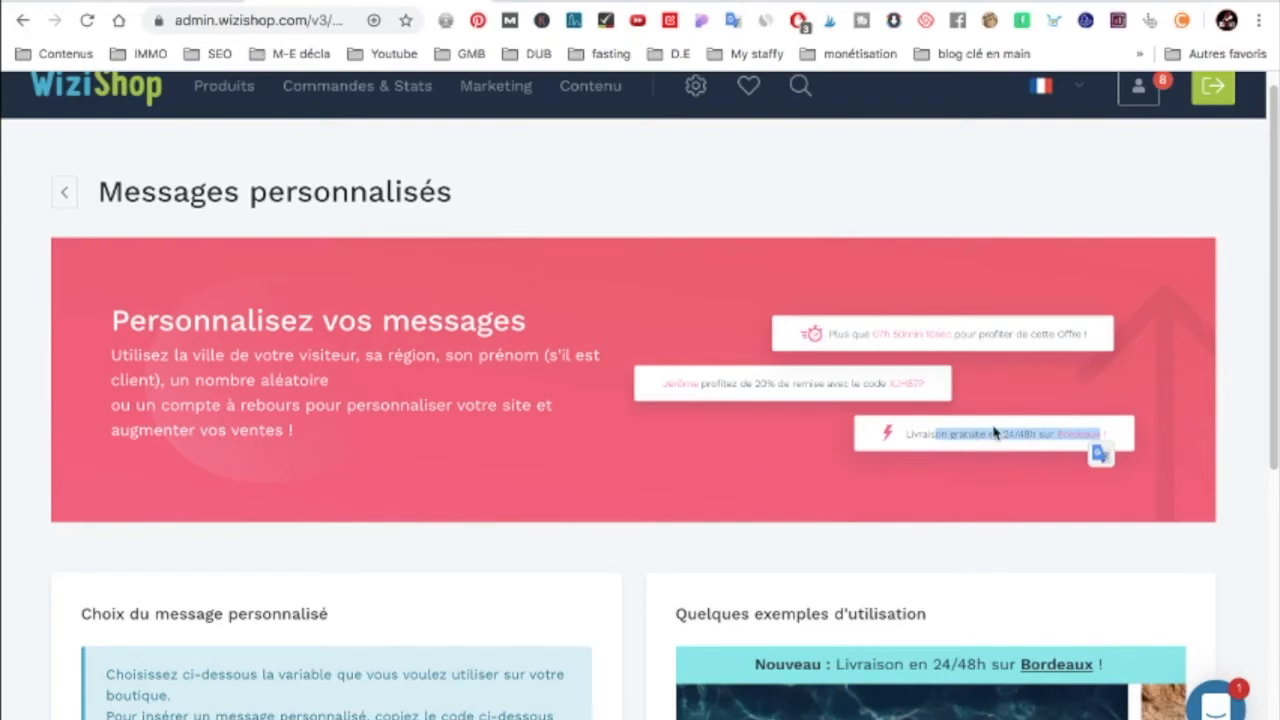
pyautogui.click(925, 431)
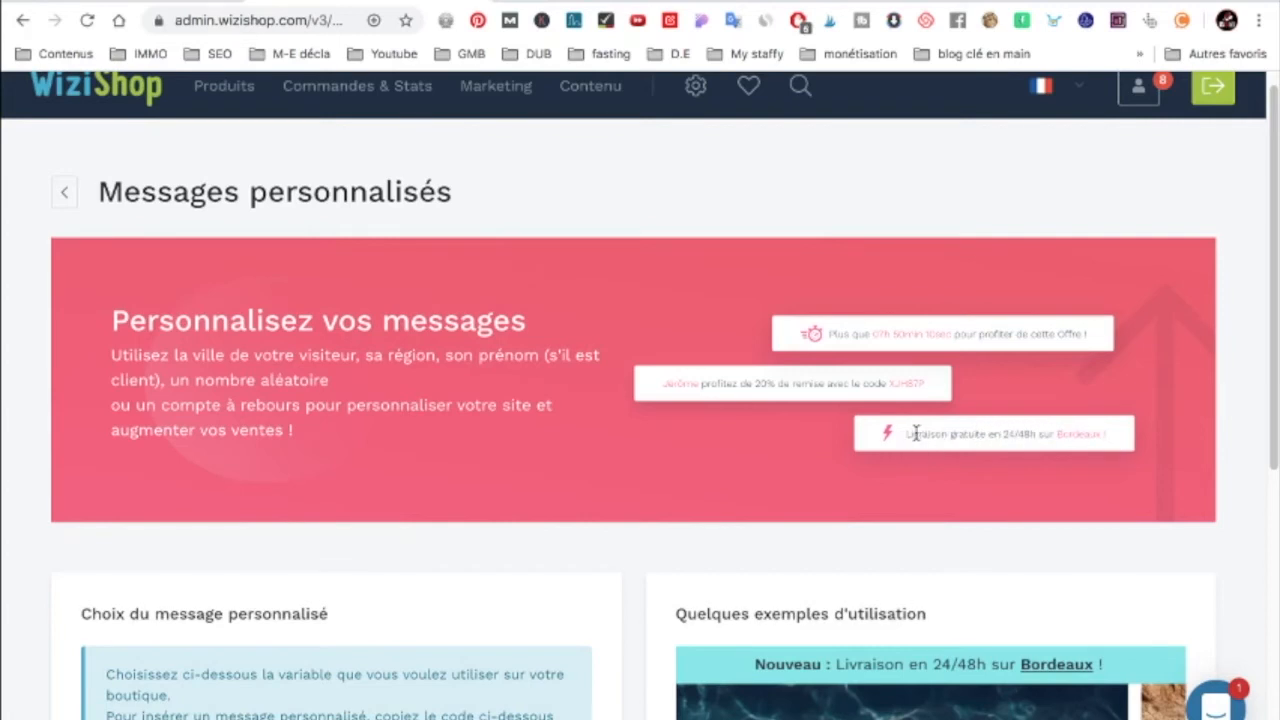
pyautogui.moveTo(908, 434); pyautogui.dragTo(1110, 440)
pyautogui.tripleClick(1103, 434)
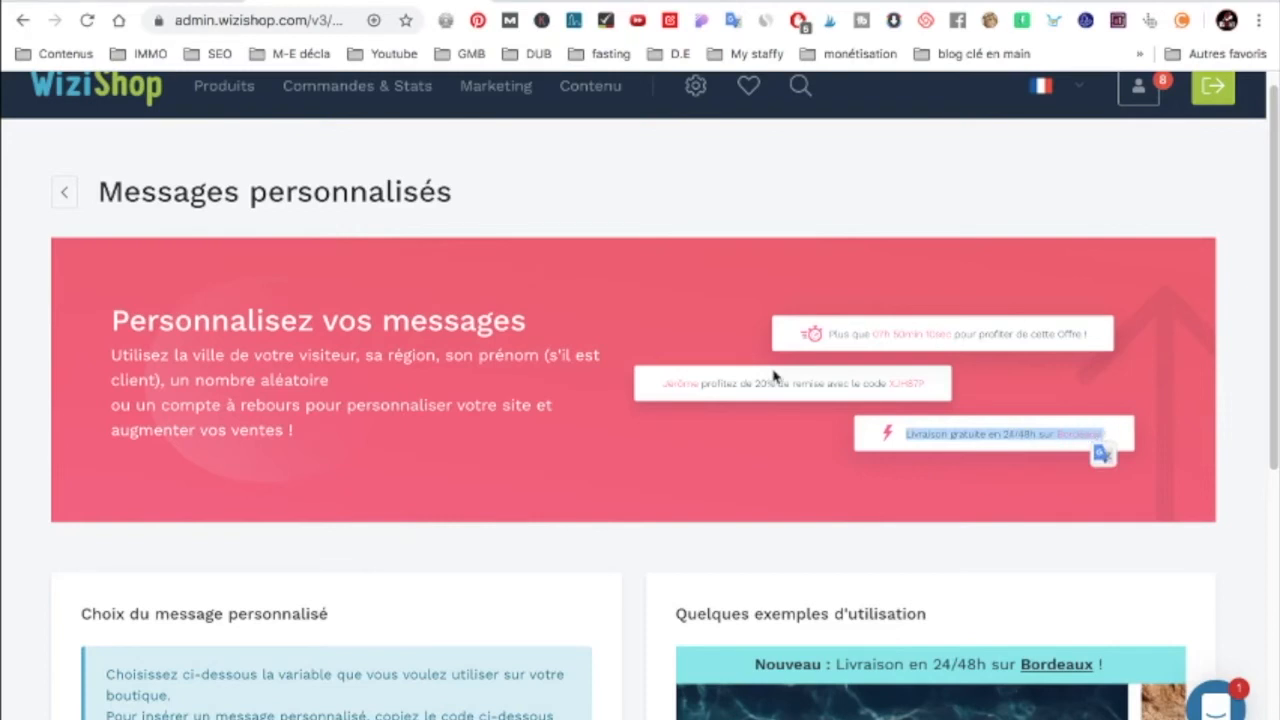
pyautogui.moveTo(660, 388); pyautogui.dragTo(722, 380)
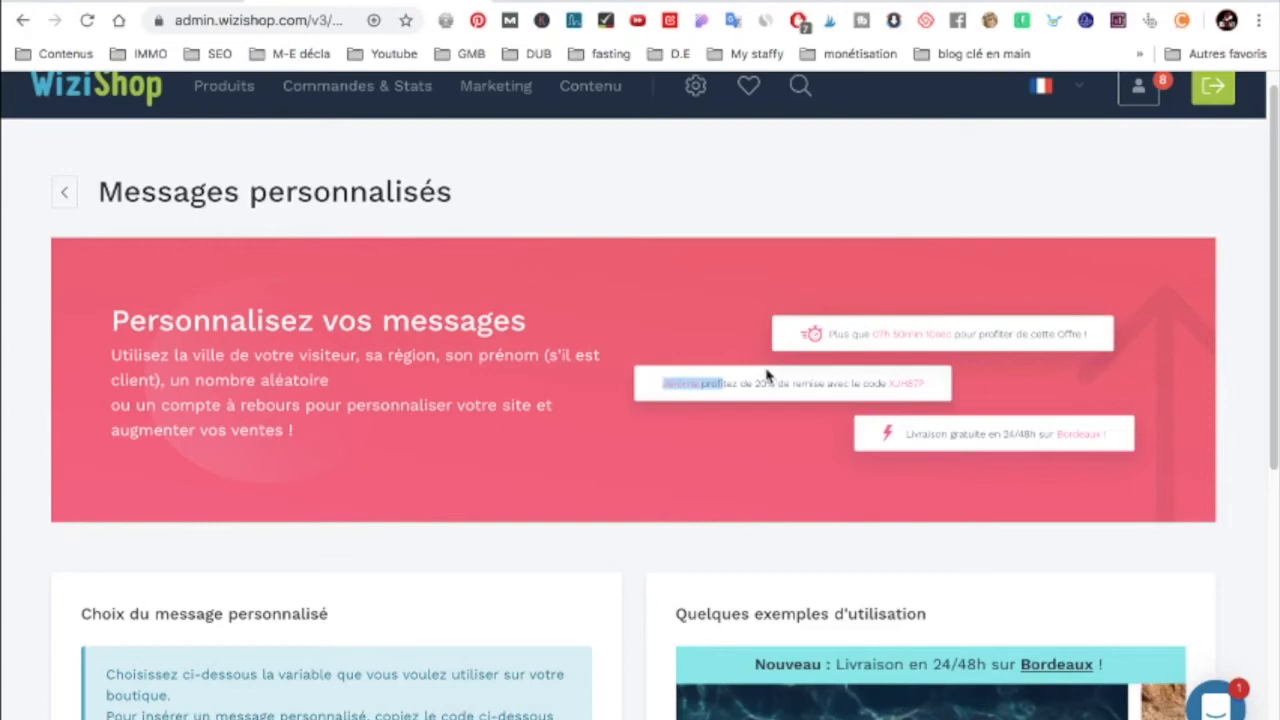
pyautogui.scroll(-4, 514, 374)
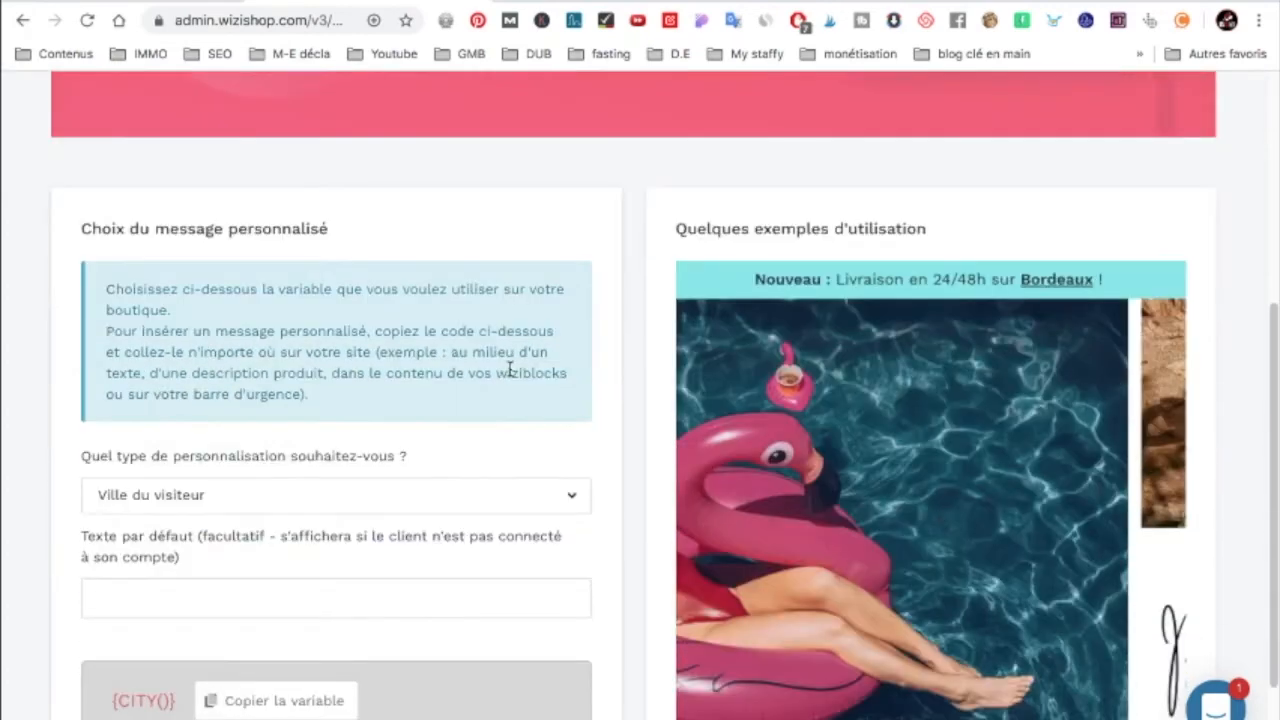
pyautogui.scroll(-1, 510, 372)
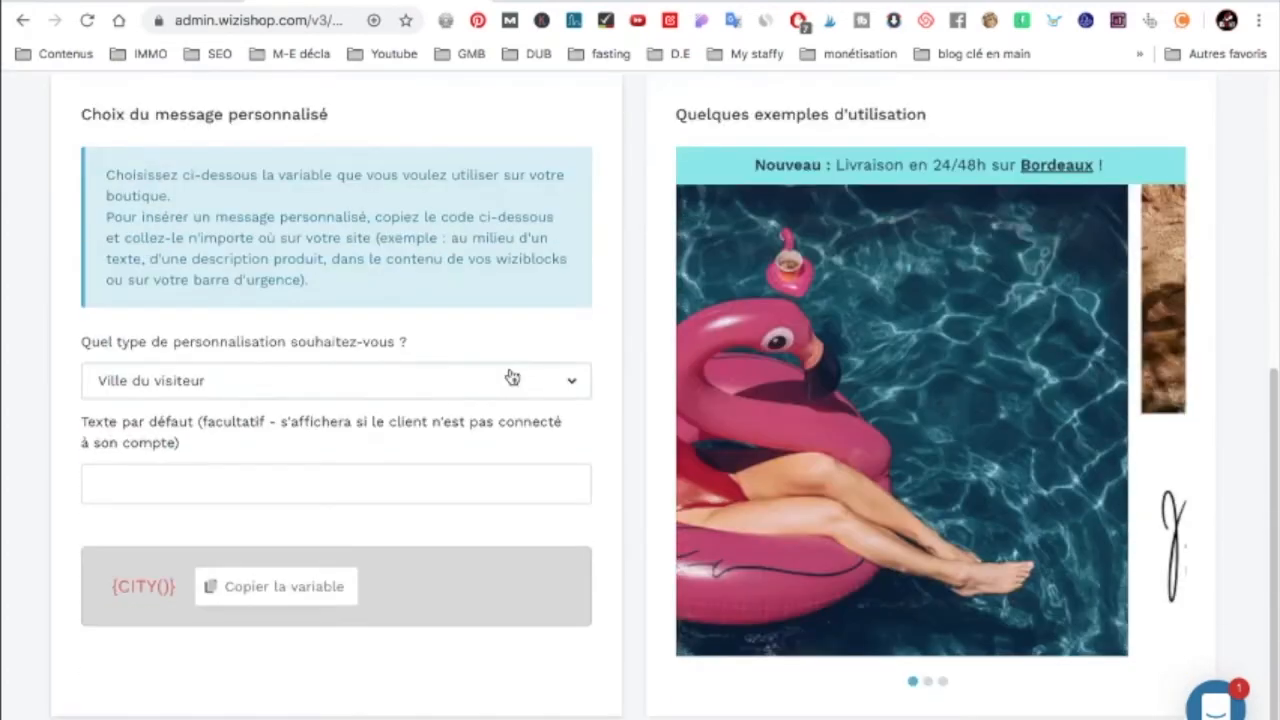
# Step: Keep Ville du visiteur as the personalisation type and enter 'cfvfvfvfvfvfvfv' as default text
pyautogui.click(306, 384)
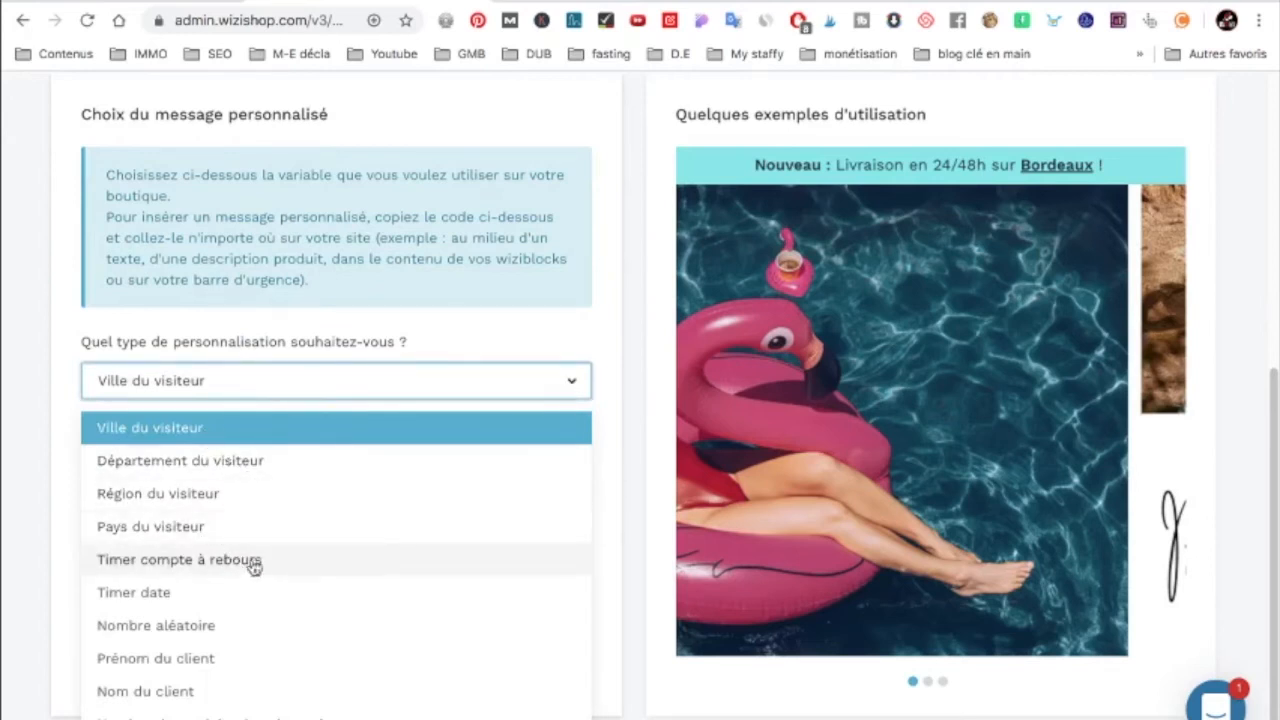
pyautogui.scroll(-1, 237, 626)
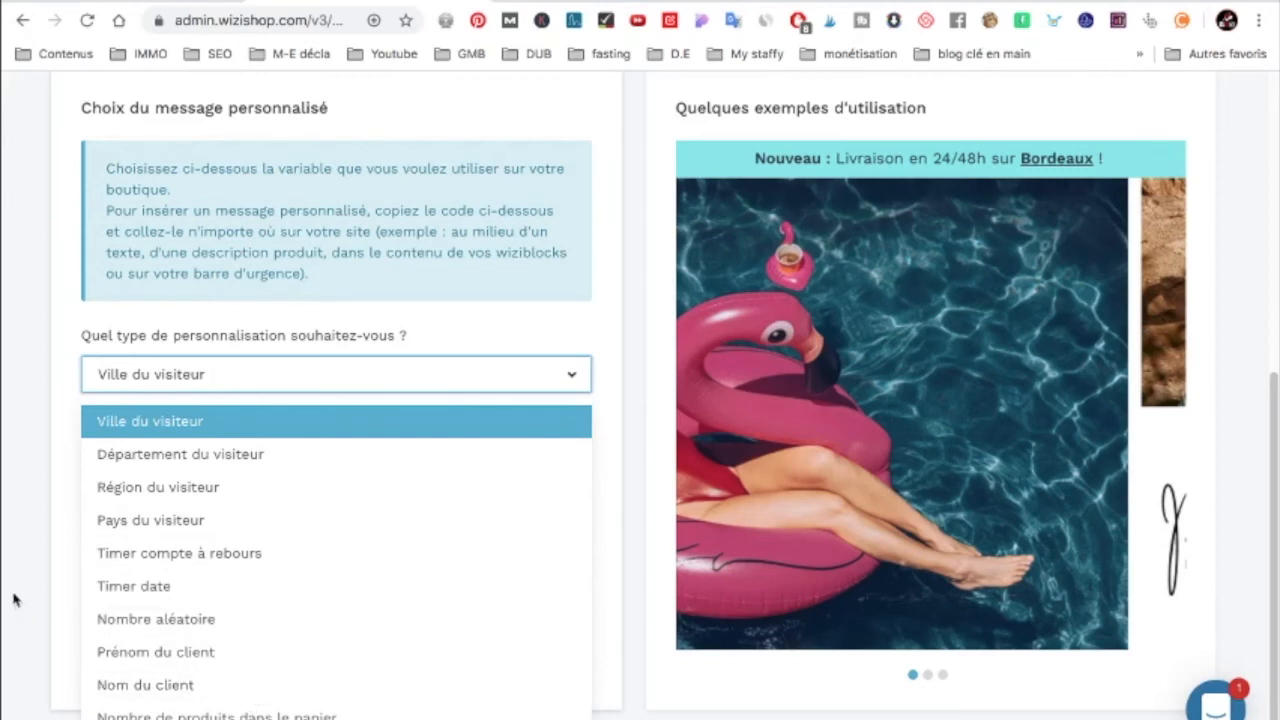
pyautogui.click(34, 544)
pyautogui.click(147, 485)
pyautogui.write('cfvfvfv')
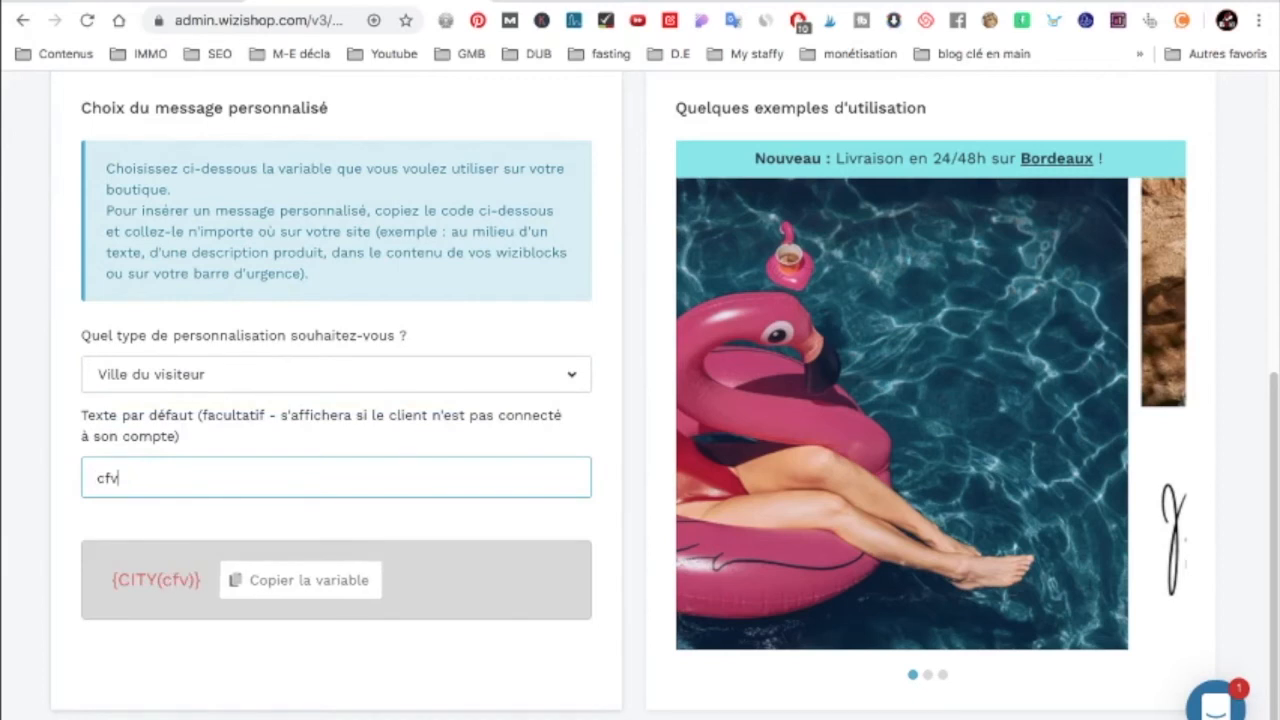
pyautogui.write('fvfvfvfv')
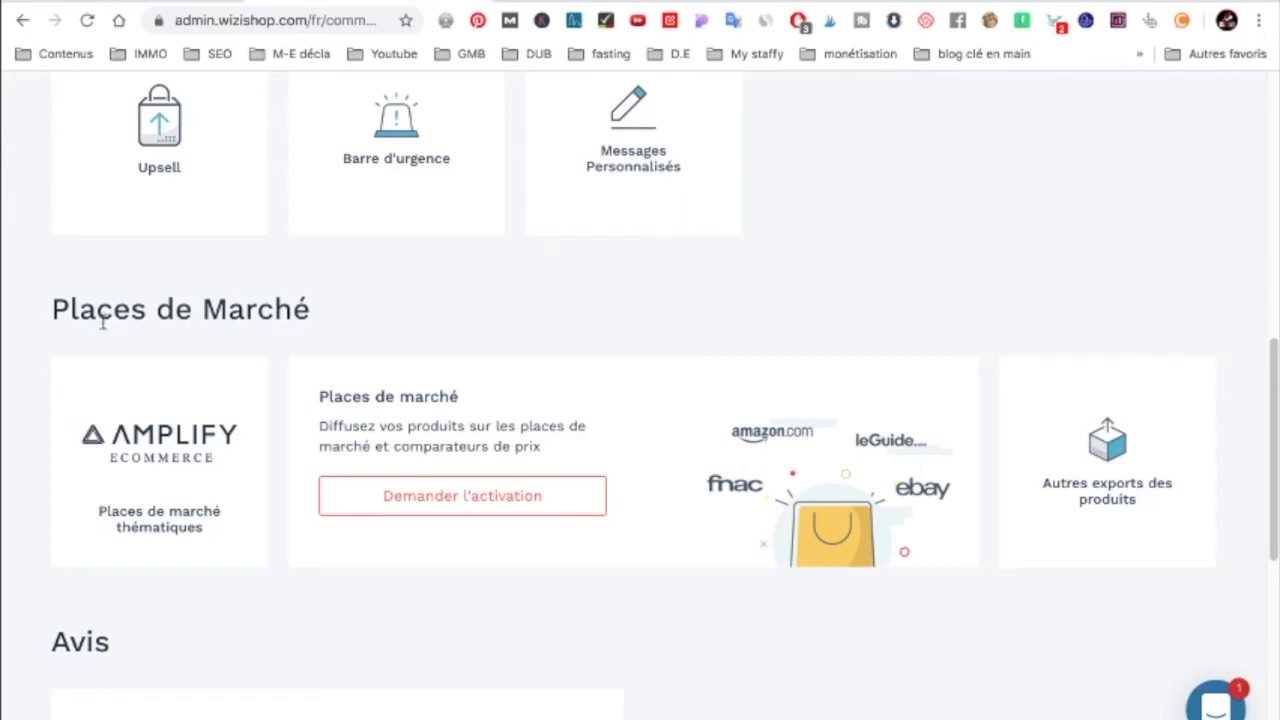
# Step: Scroll through the Avis and Applications recommandées sections, then back up
pyautogui.scroll(-1, 508, 352)
pyautogui.scroll(-3, 508, 352)
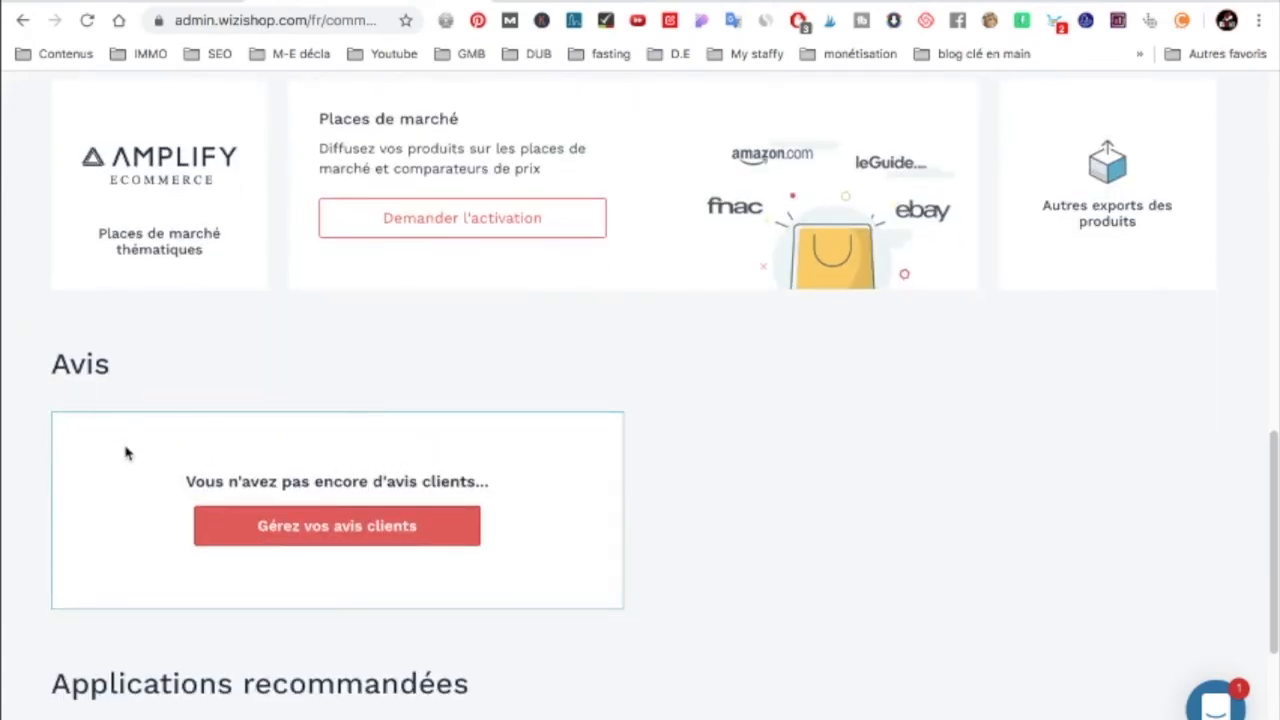
pyautogui.scroll(-3, 126, 452)
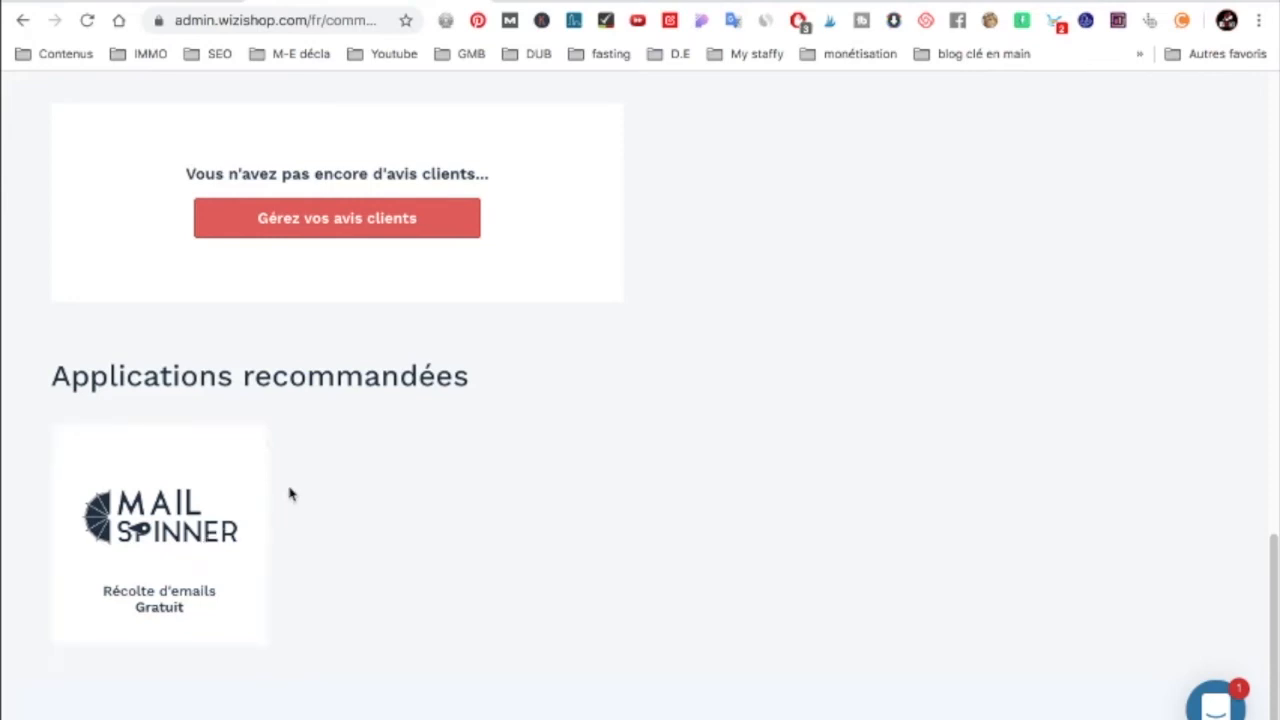
pyautogui.scroll(10, 296, 481)
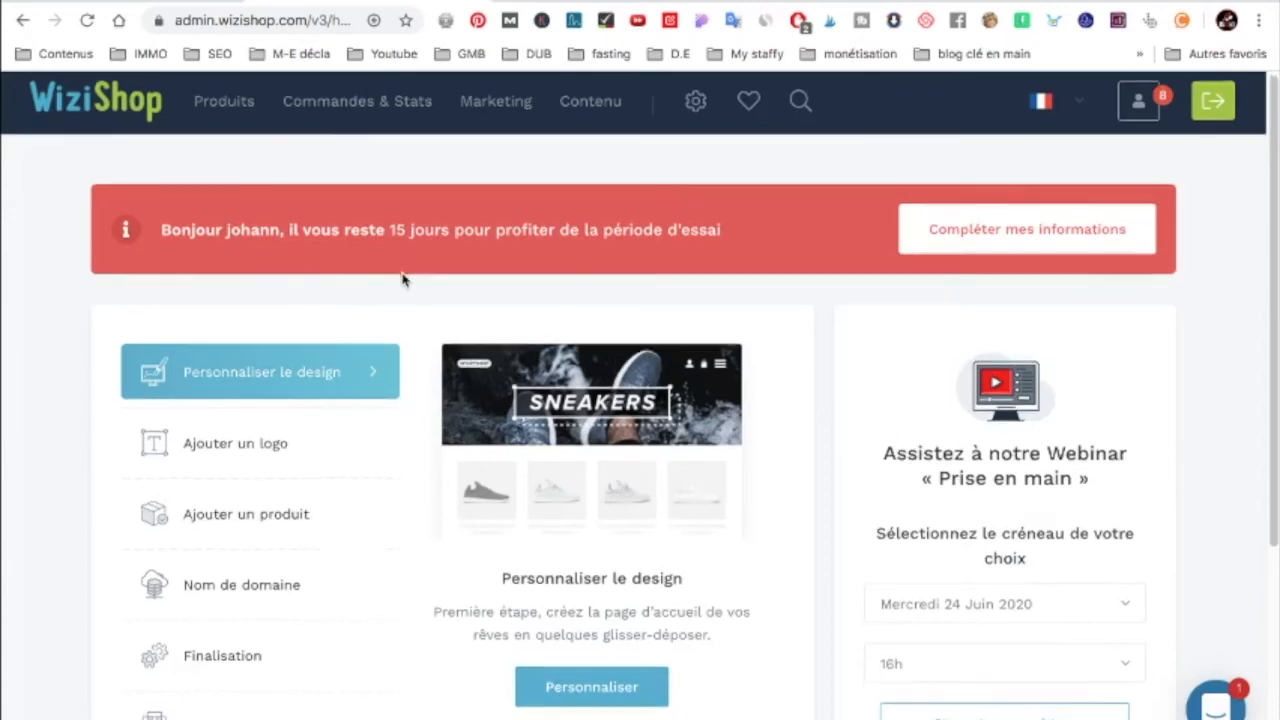
# Step: Scroll to Formation vidéo and follow the 'Suivre nos modules de formation' link
pyautogui.scroll(-3, 402, 279)
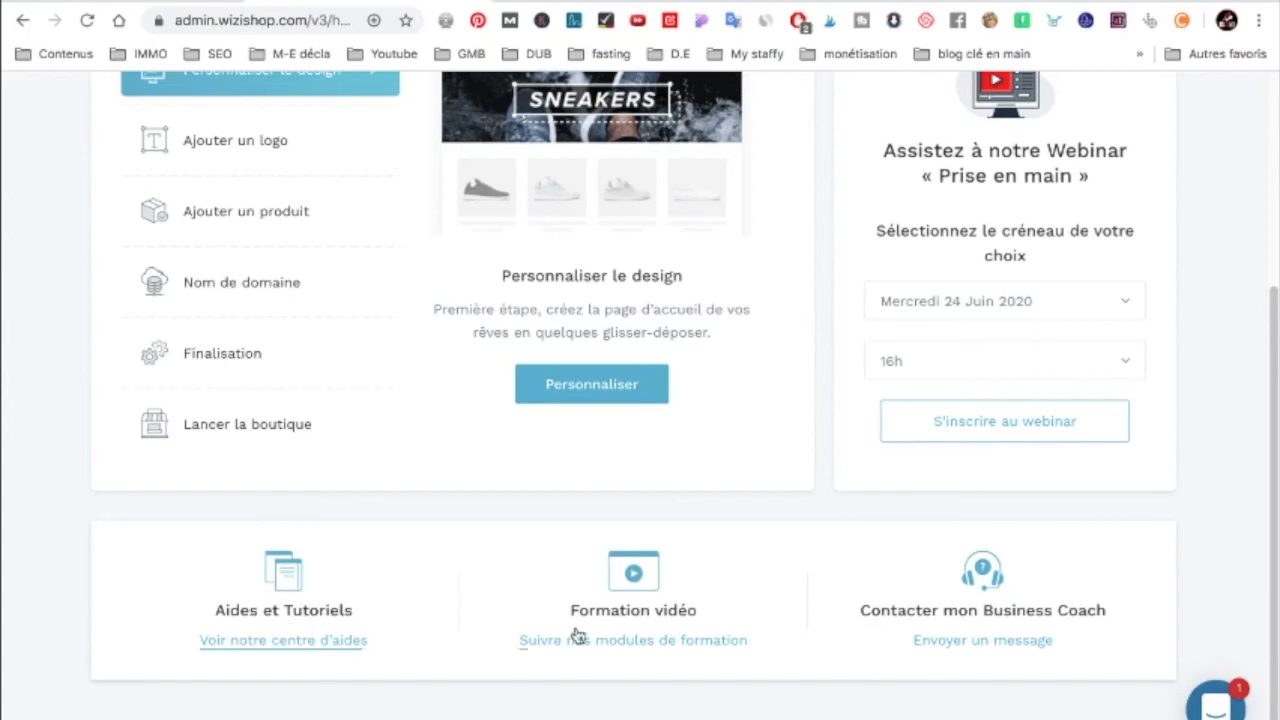
pyautogui.click(647, 625)
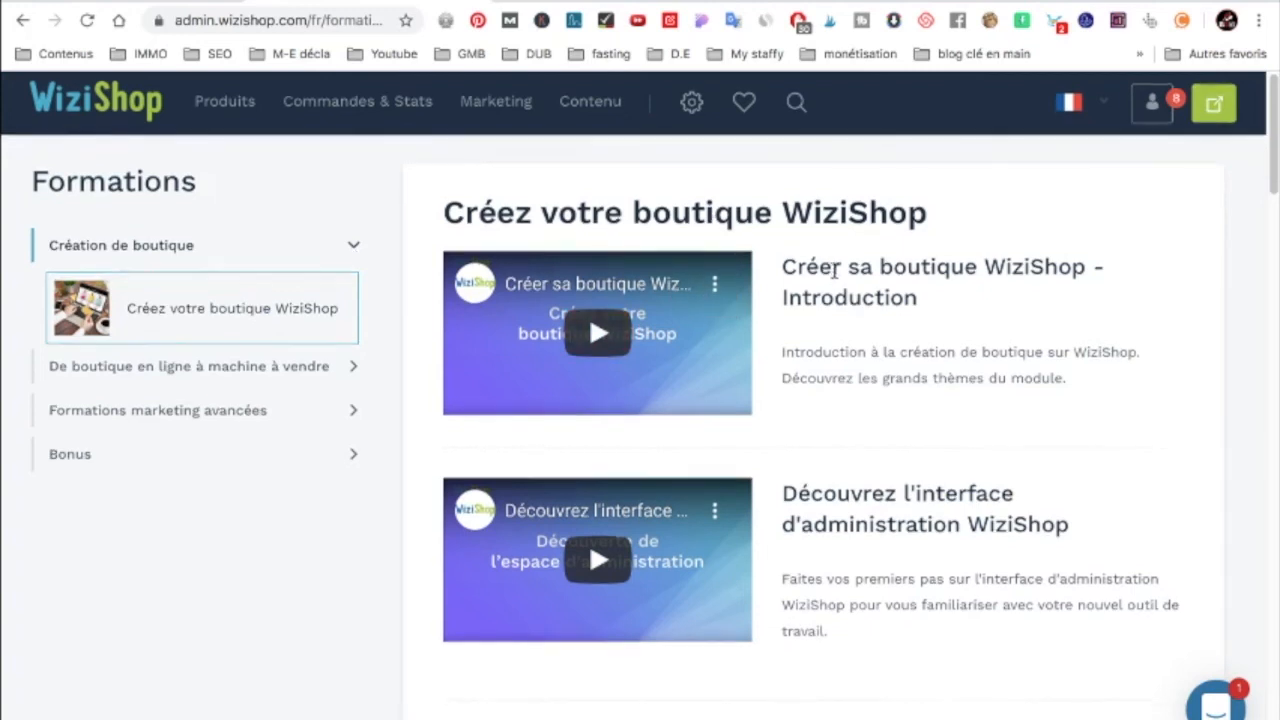
# Step: Scroll through the Créez votre boutique WiziShop video lessons and back up
pyautogui.scroll(-1, 832, 270)
pyautogui.scroll(-1, 837, 268)
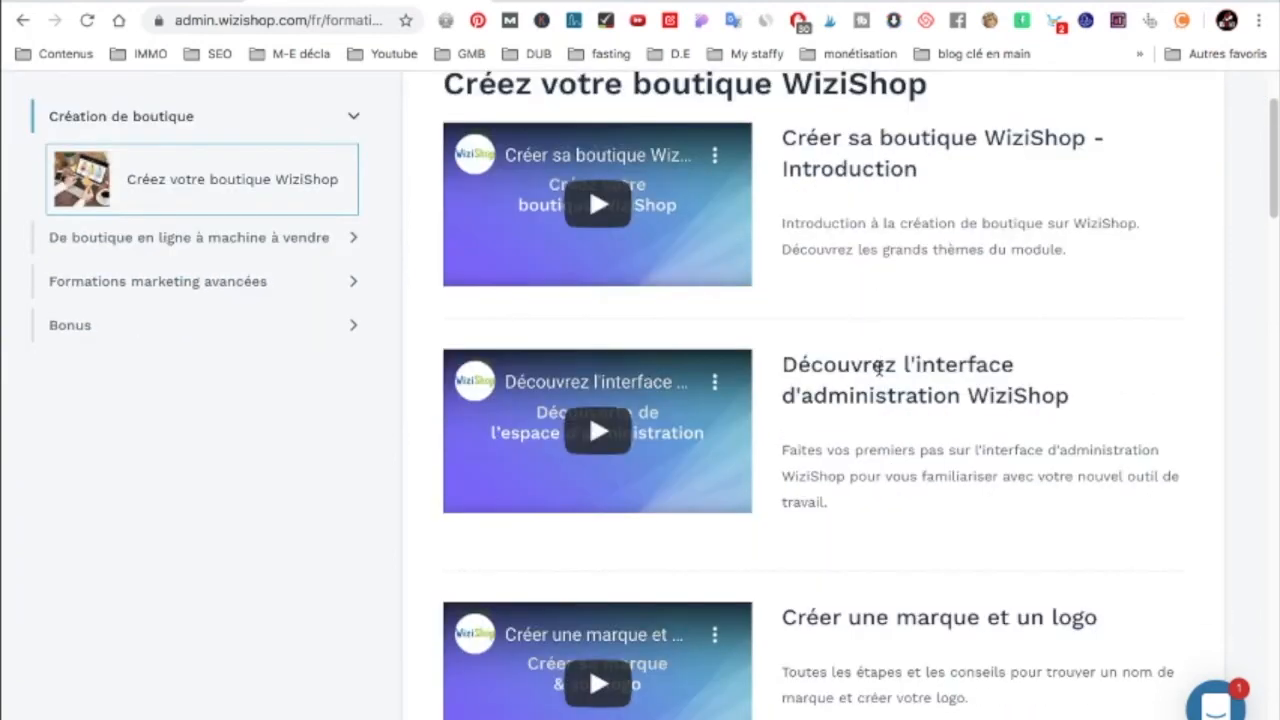
pyautogui.scroll(-1, 885, 390)
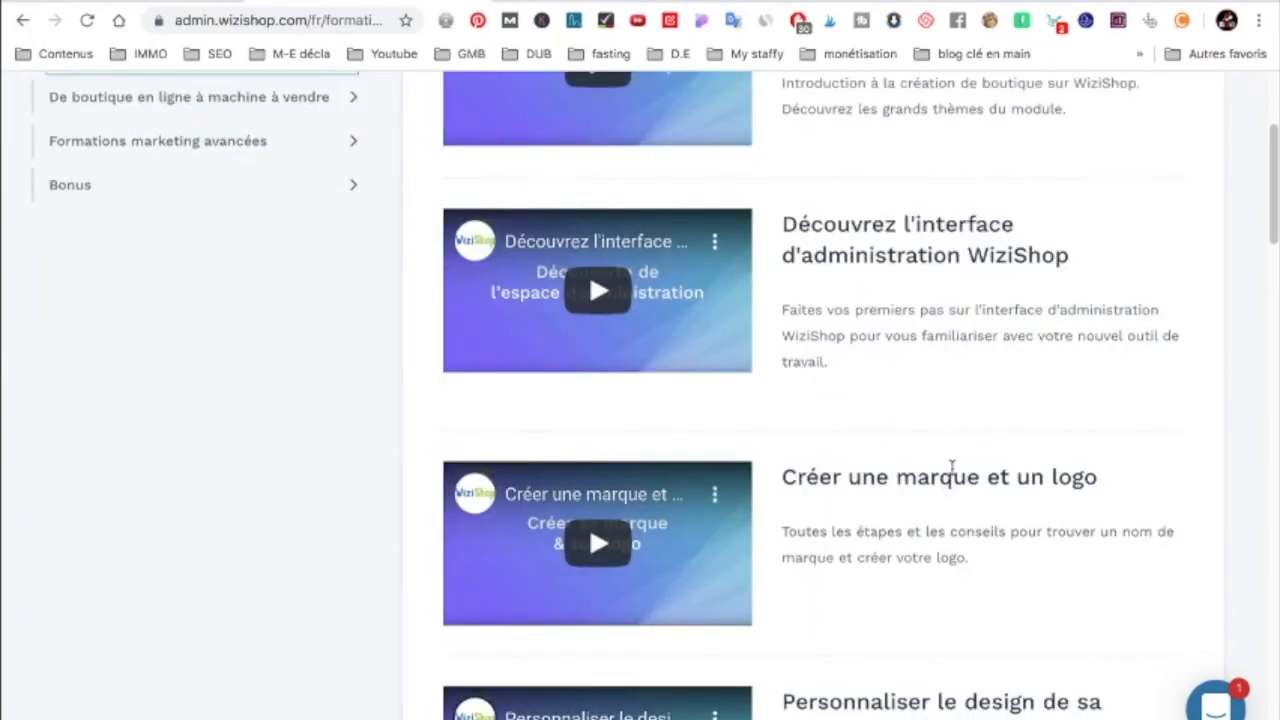
pyautogui.scroll(-1, 991, 470)
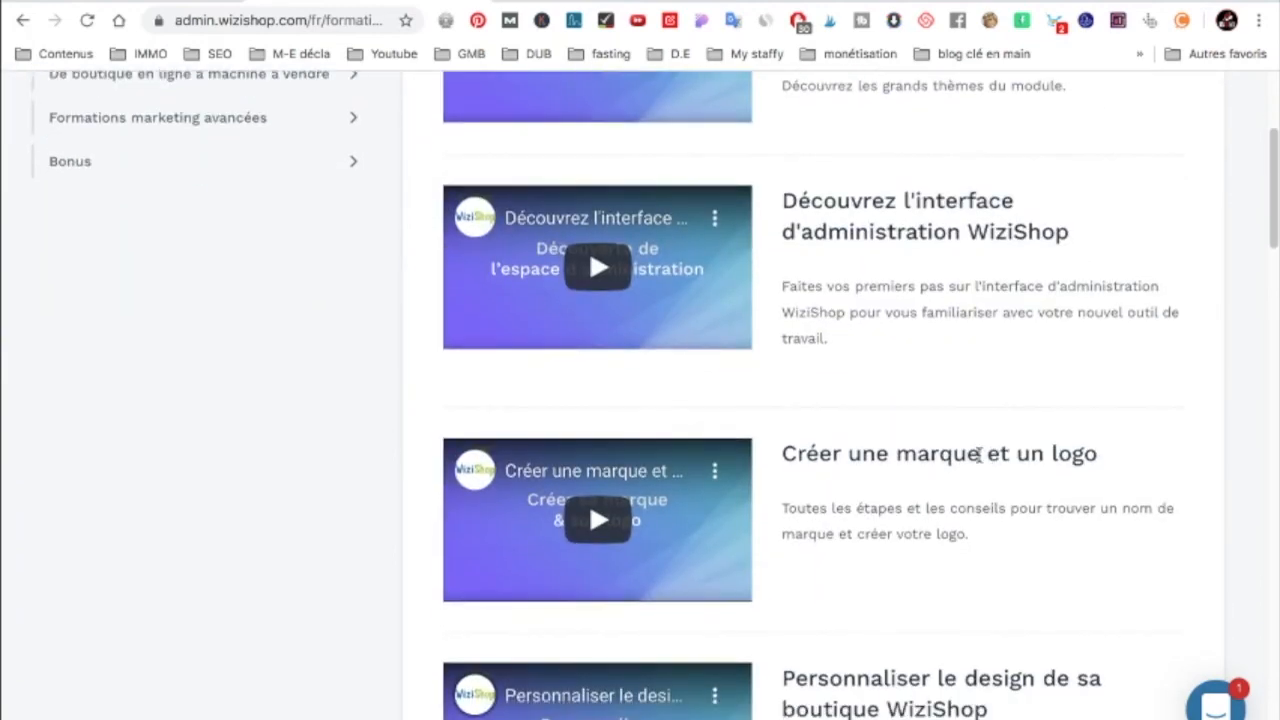
pyautogui.scroll(-1, 986, 450)
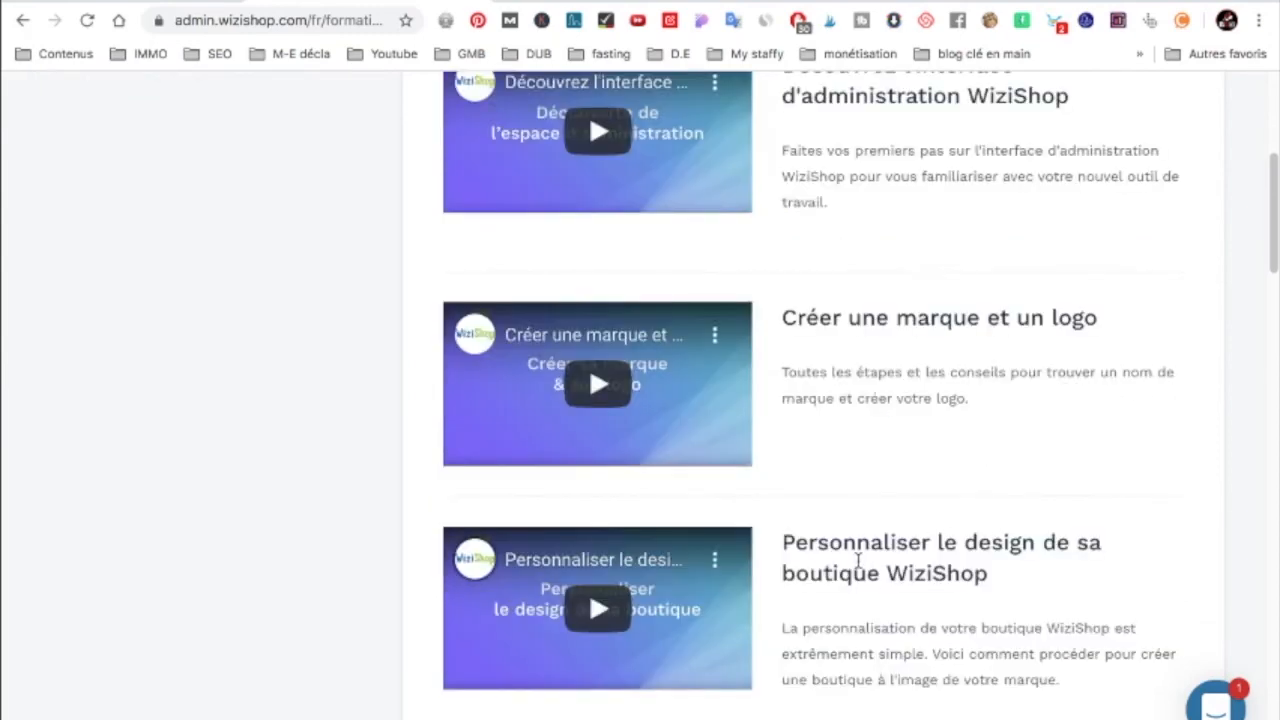
pyautogui.scroll(-3, 900, 571)
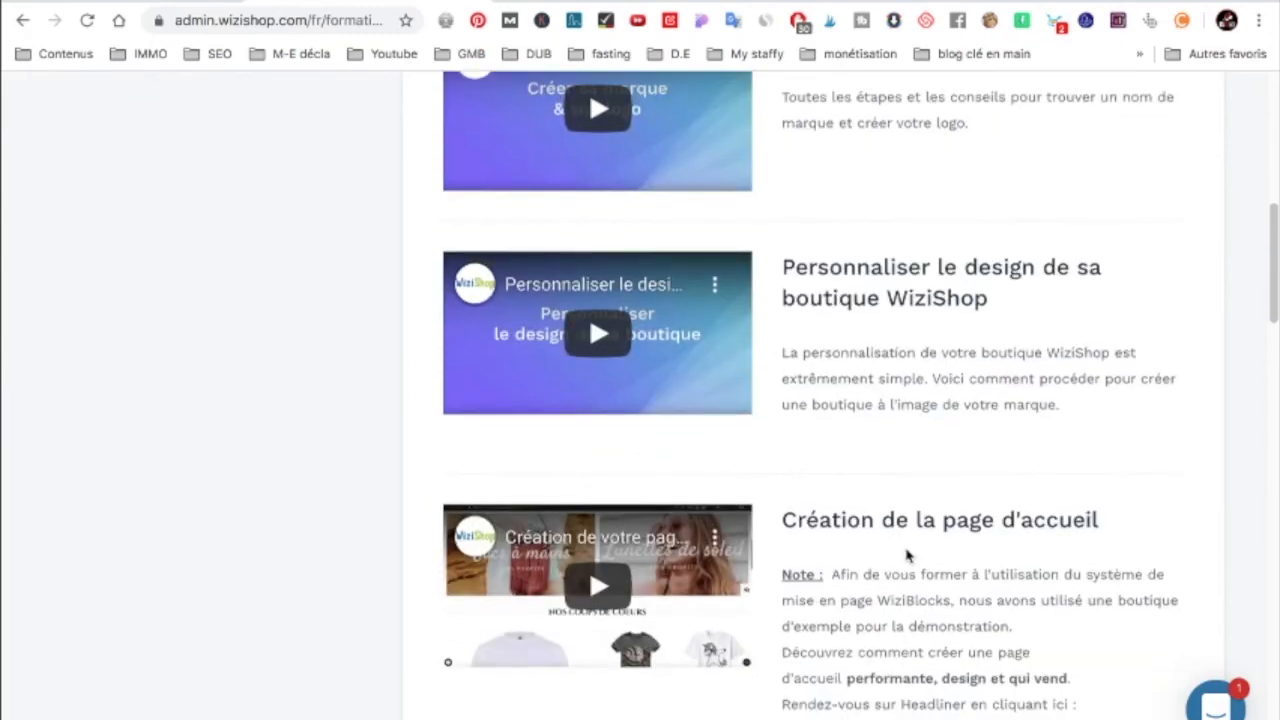
pyautogui.scroll(-8, 911, 533)
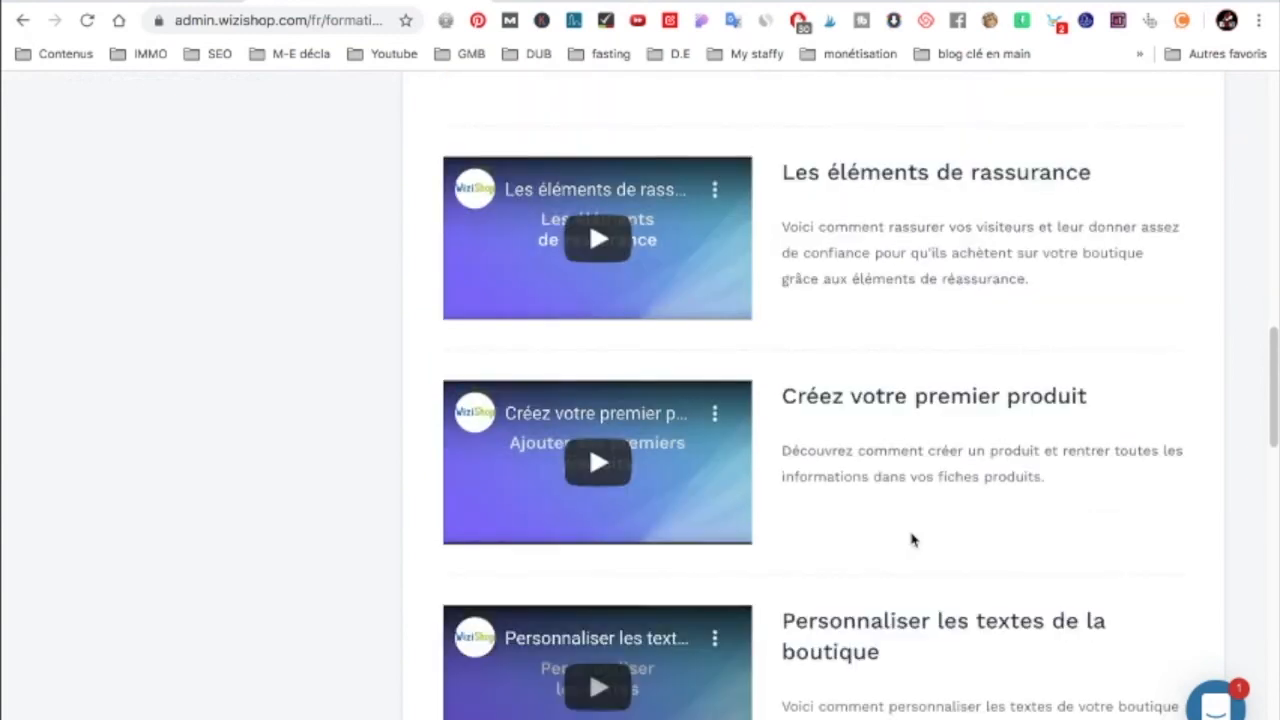
pyautogui.scroll(-1, 912, 538)
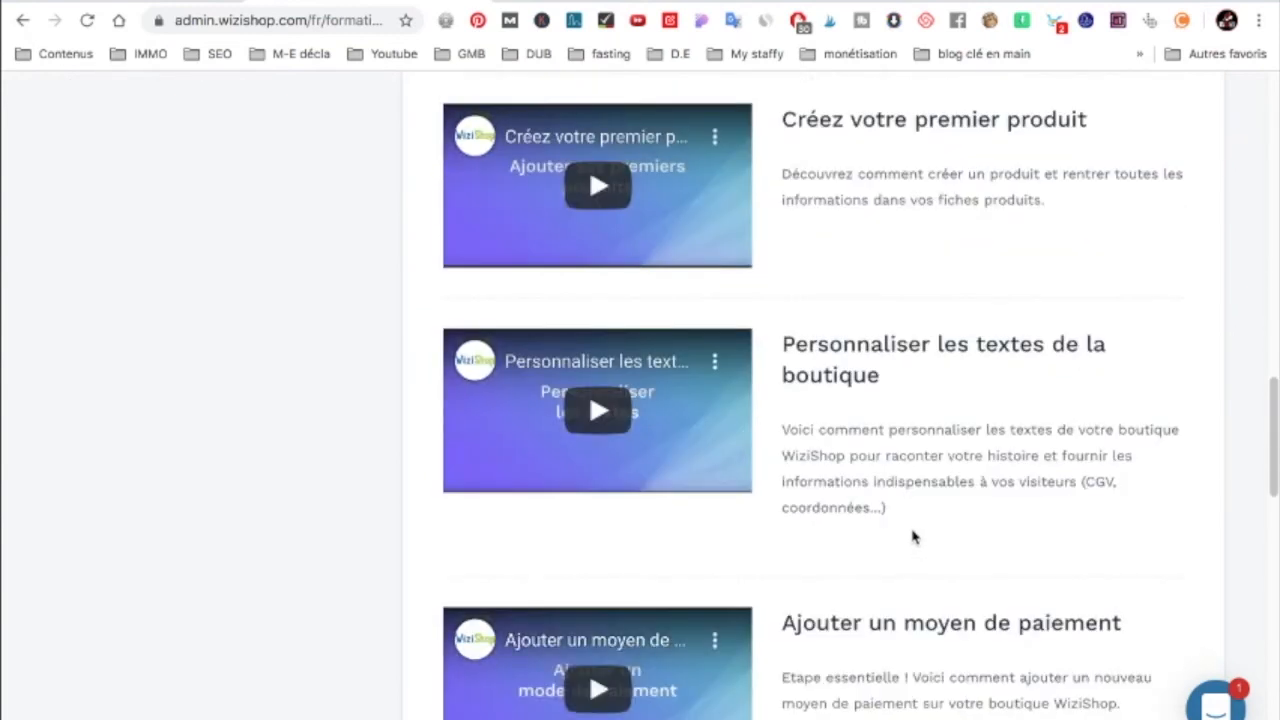
pyautogui.scroll(10, 911, 535)
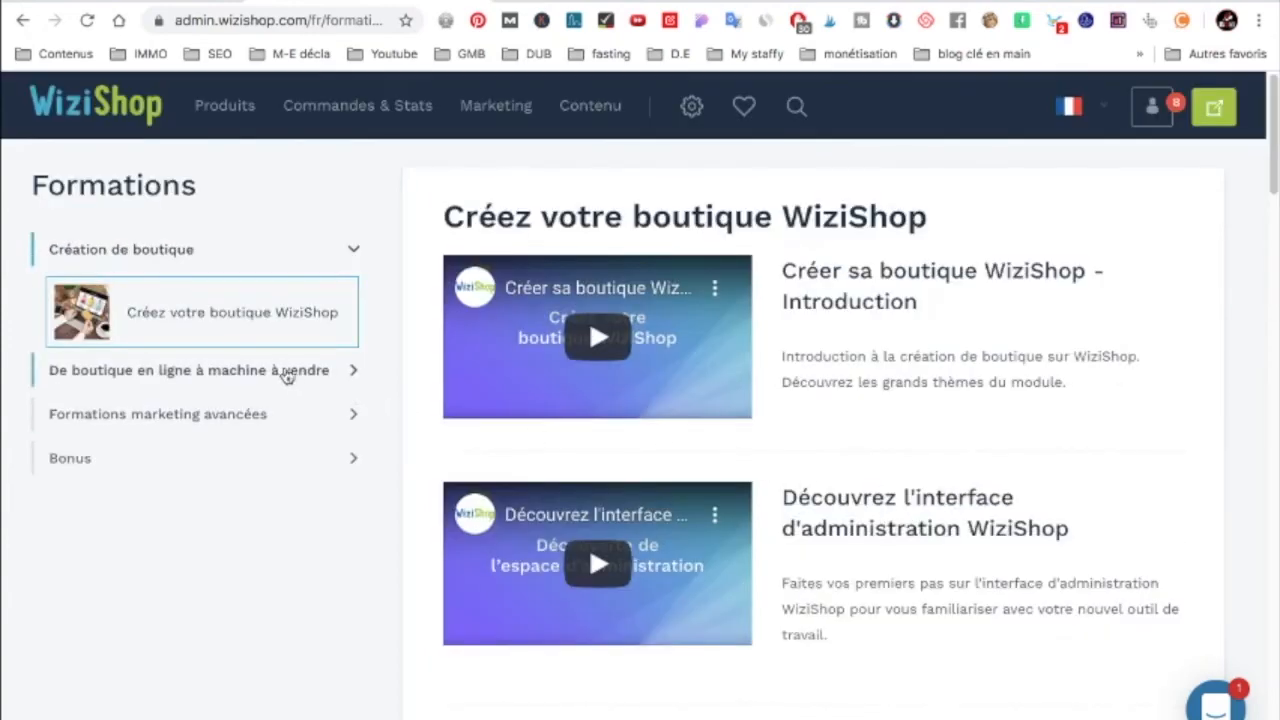
# Step: Expand De boutique en ligne à machine à vendre and Formations marketing avancées, browsing their lessons
pyautogui.click(287, 372)
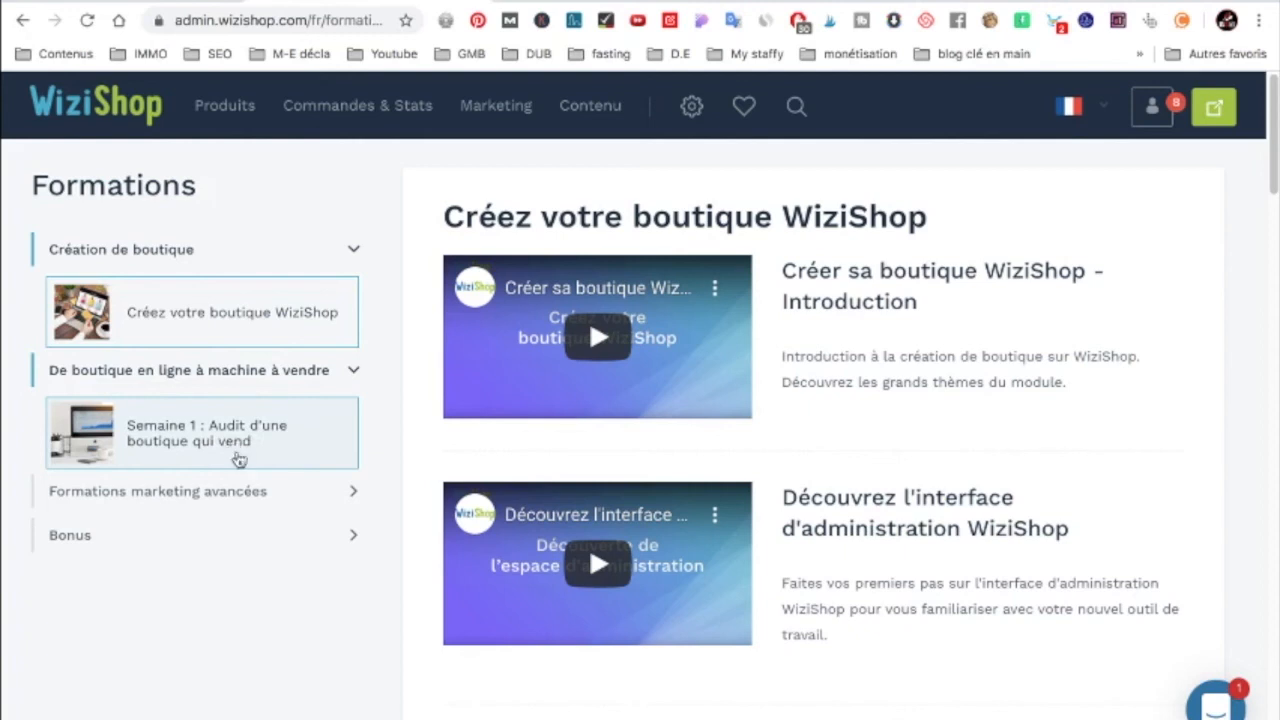
pyautogui.click(248, 496)
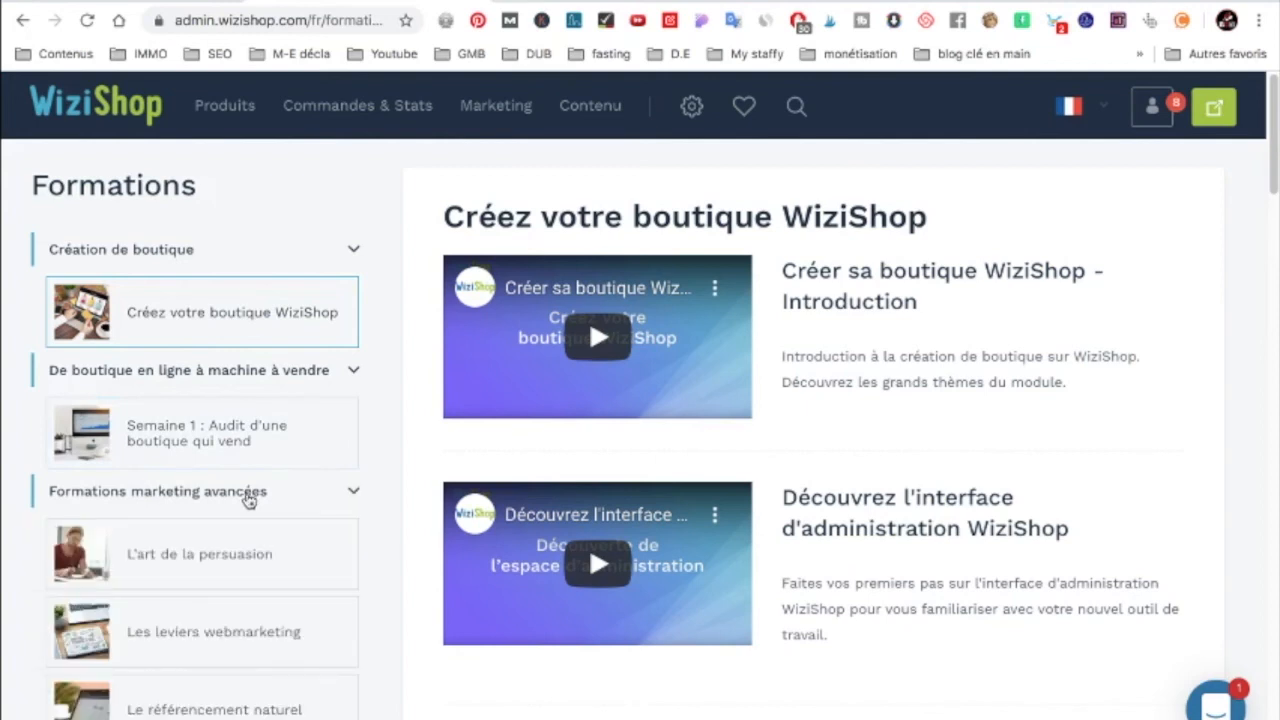
pyautogui.scroll(-1, 3, 497)
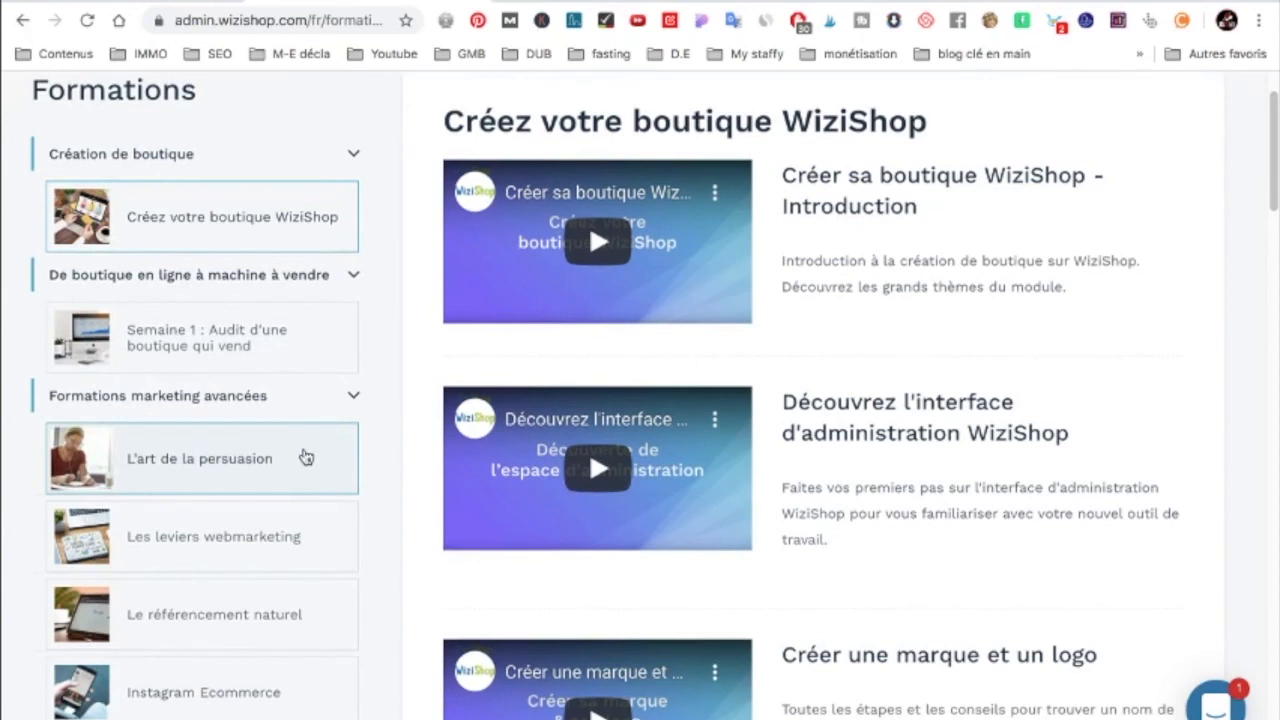
pyautogui.scroll(-1, 305, 457)
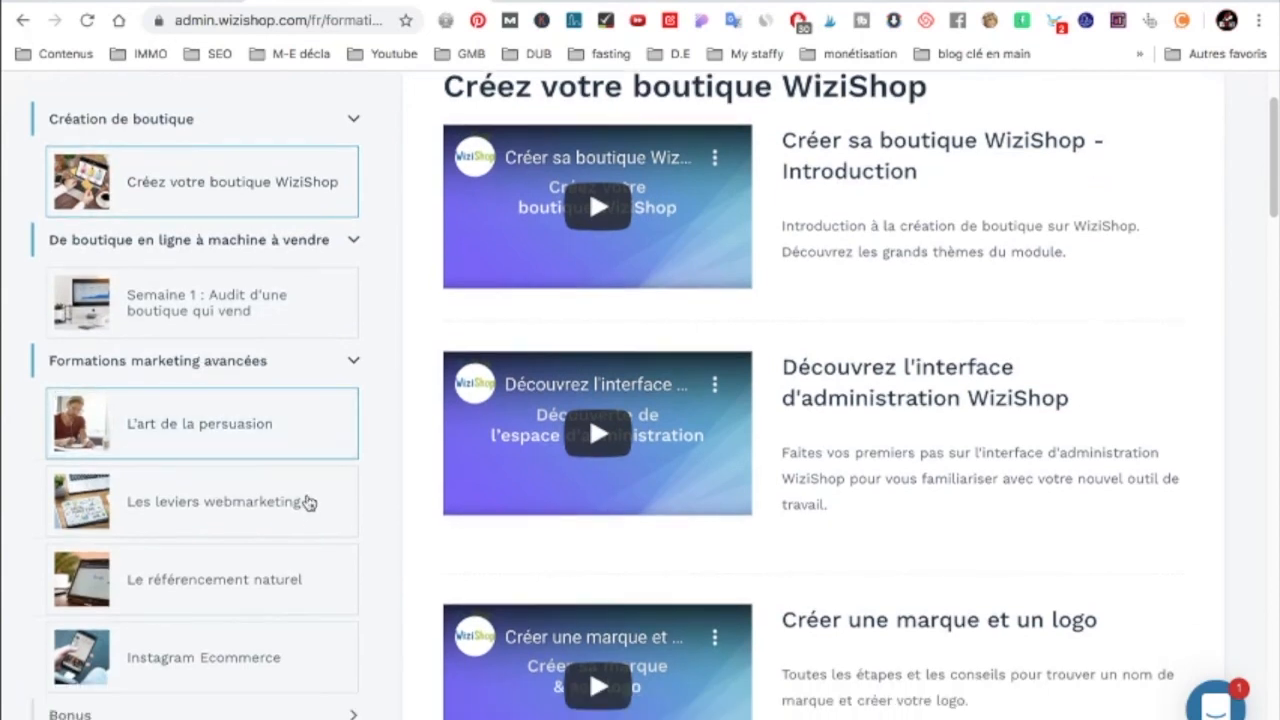
pyautogui.scroll(-1, 313, 512)
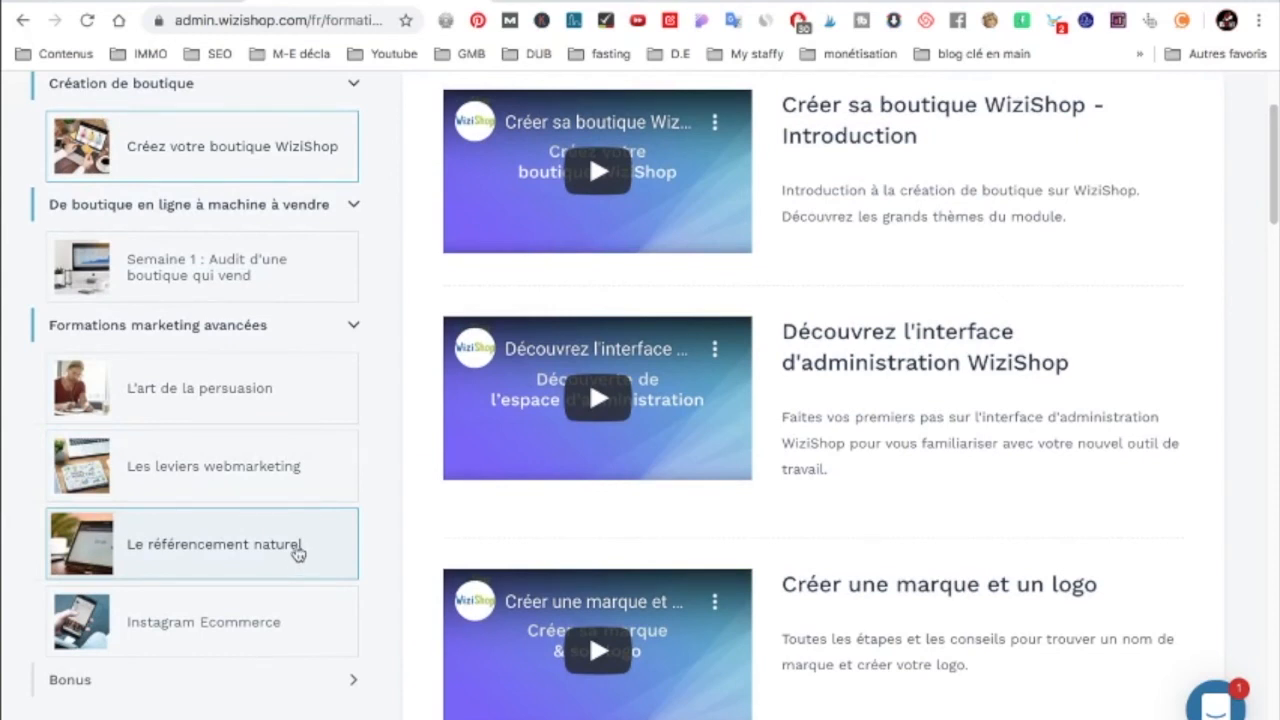
pyautogui.scroll(-1, 297, 552)
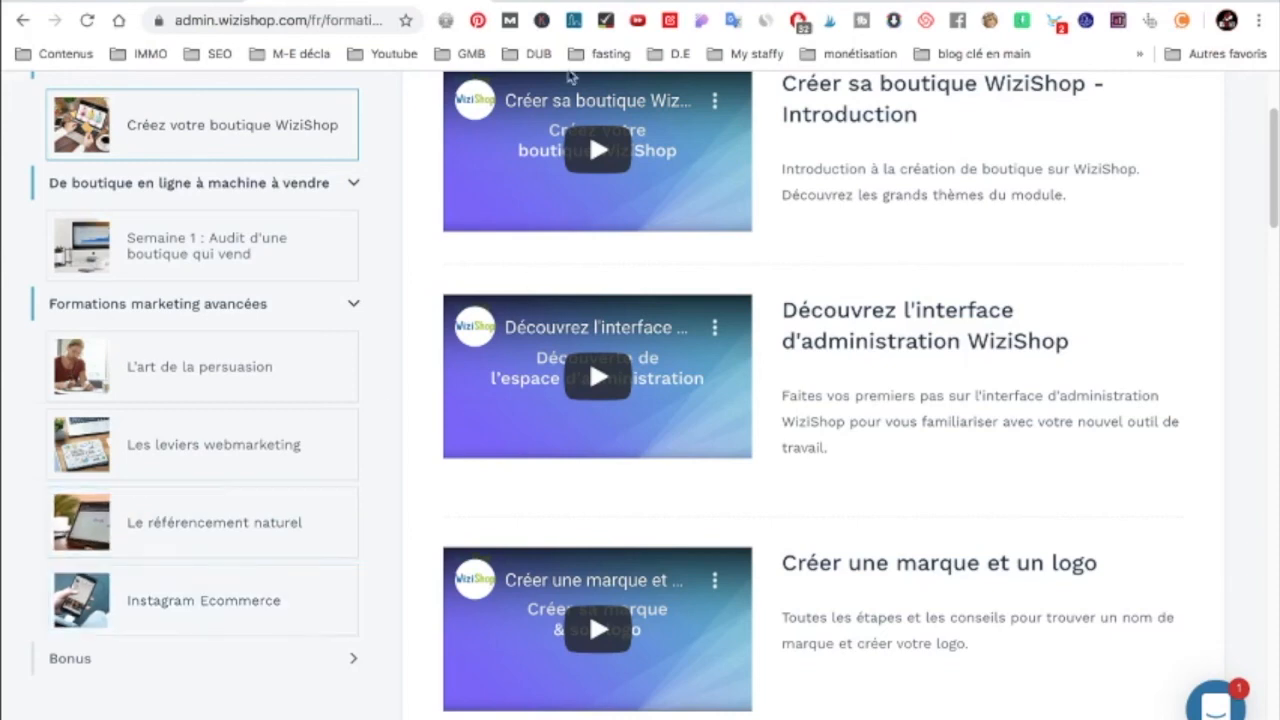
# Step: Open the wizishop.fr pricing page and switch the plans to Sans engagement
pyautogui.click(600, 1)
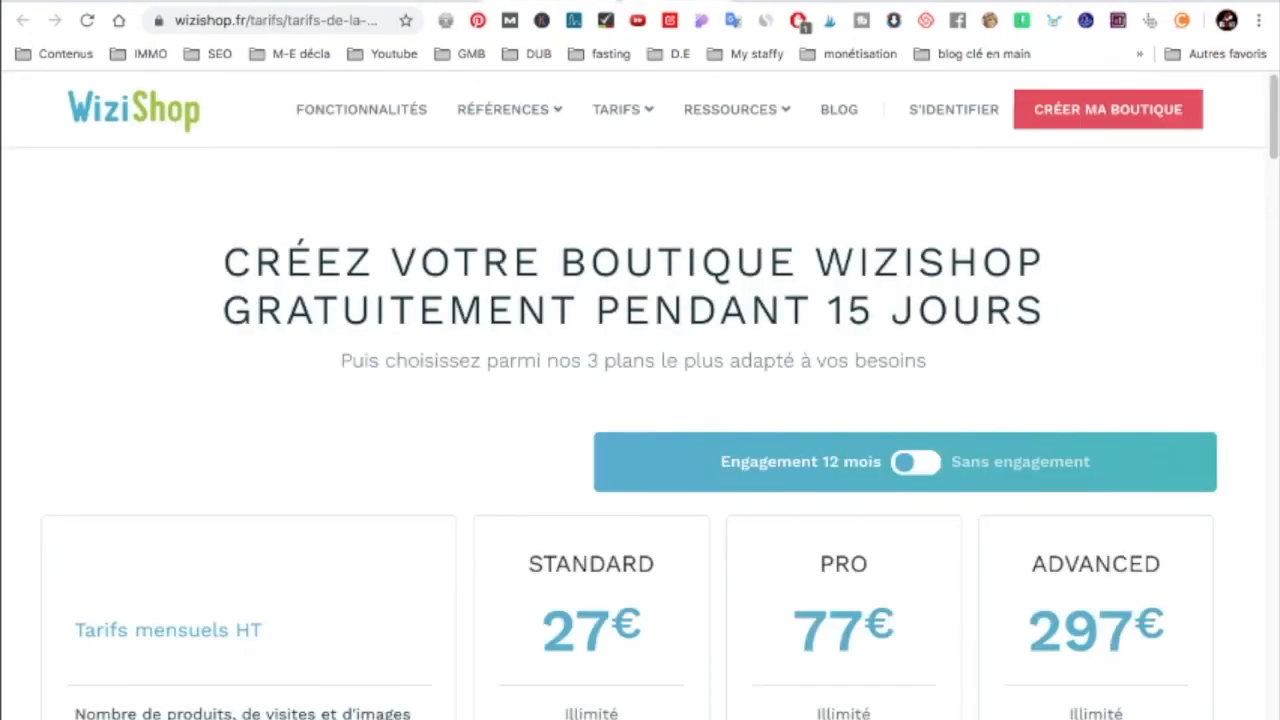
pyautogui.scroll(-2, 456, 302)
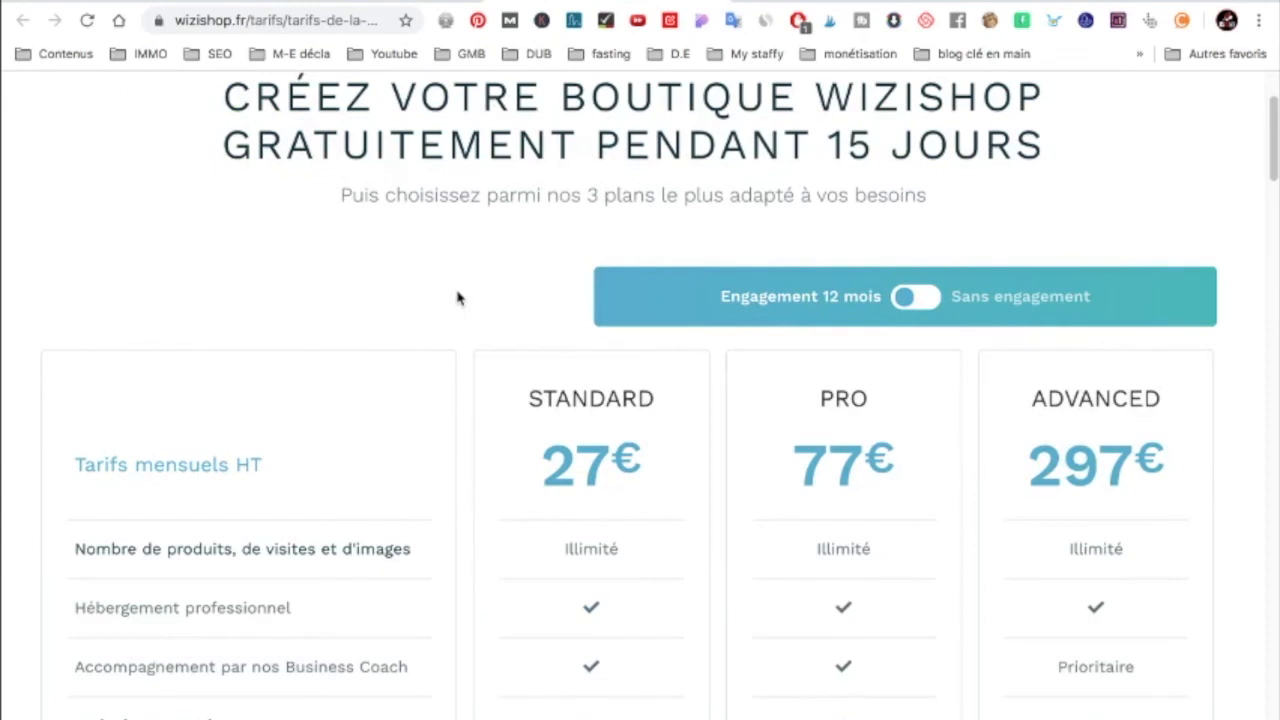
pyautogui.scroll(-1, 458, 298)
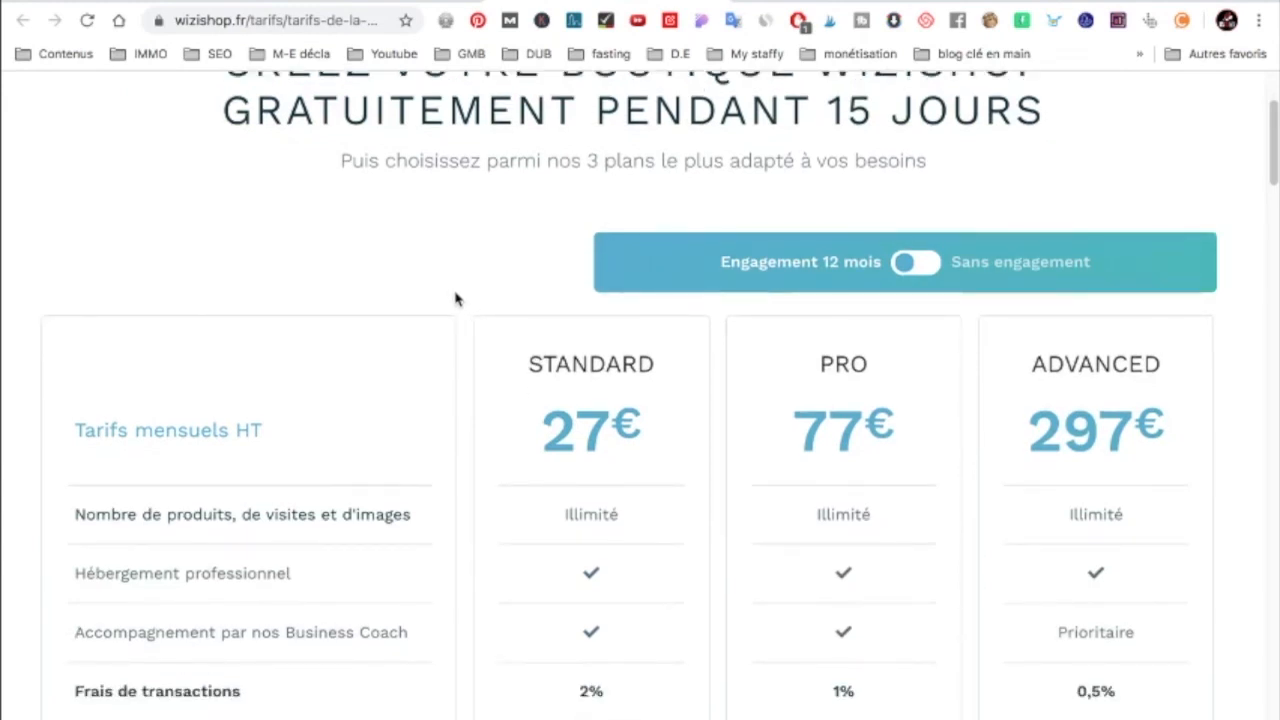
pyautogui.click(921, 274)
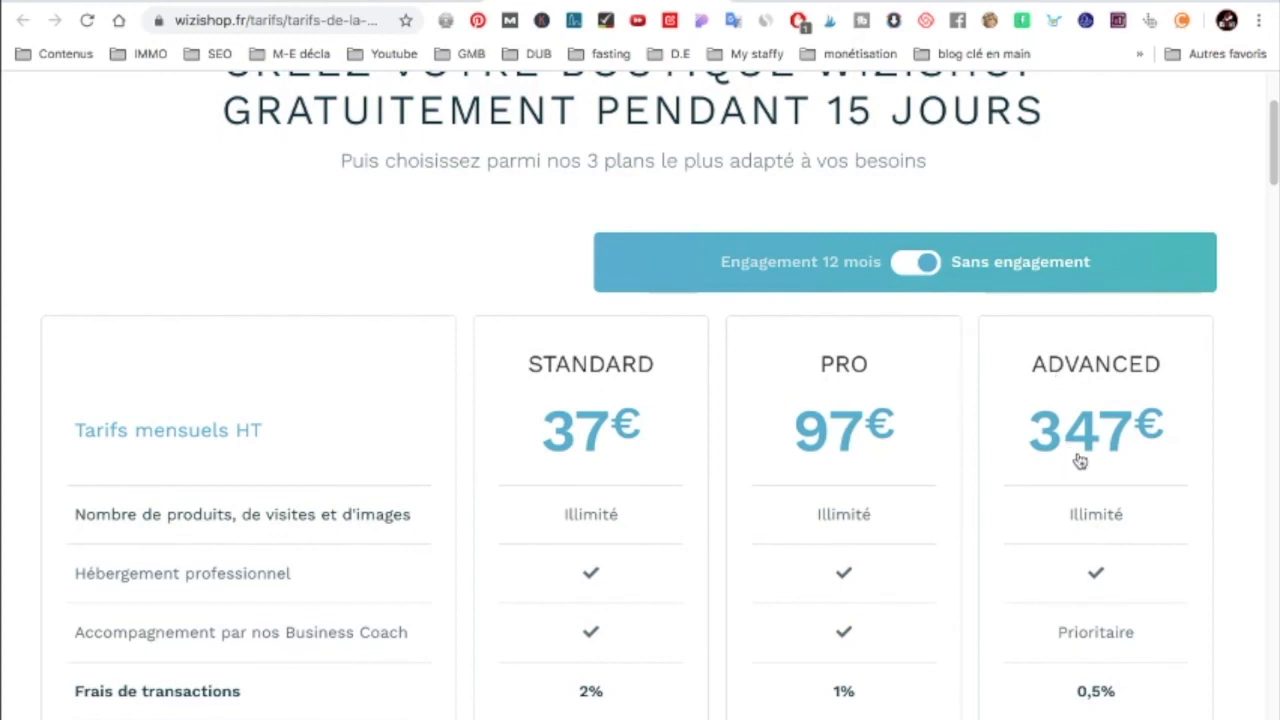
# Step: Highlight the Standard 2%, Pro 1% and Advanced 0.5% transaction fees, then scroll the comparison
pyautogui.scroll(-2, 960, 386)
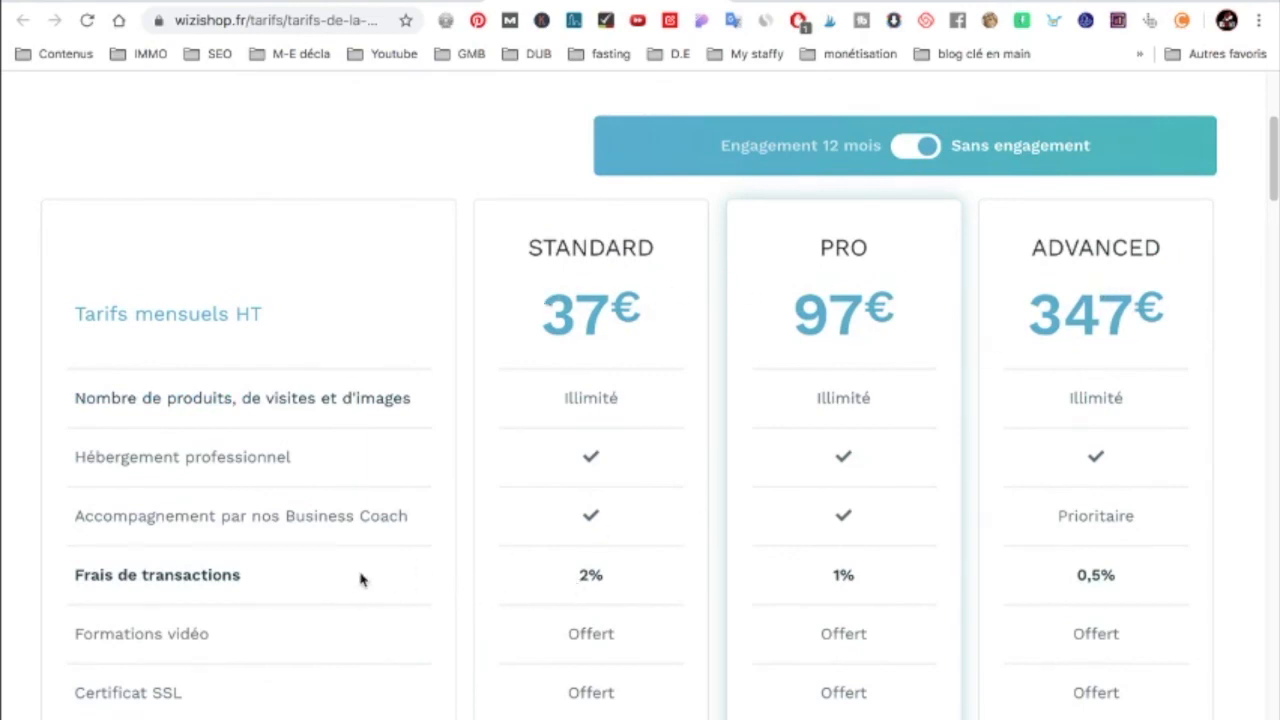
pyautogui.moveTo(585, 575); pyautogui.dragTo(625, 575)
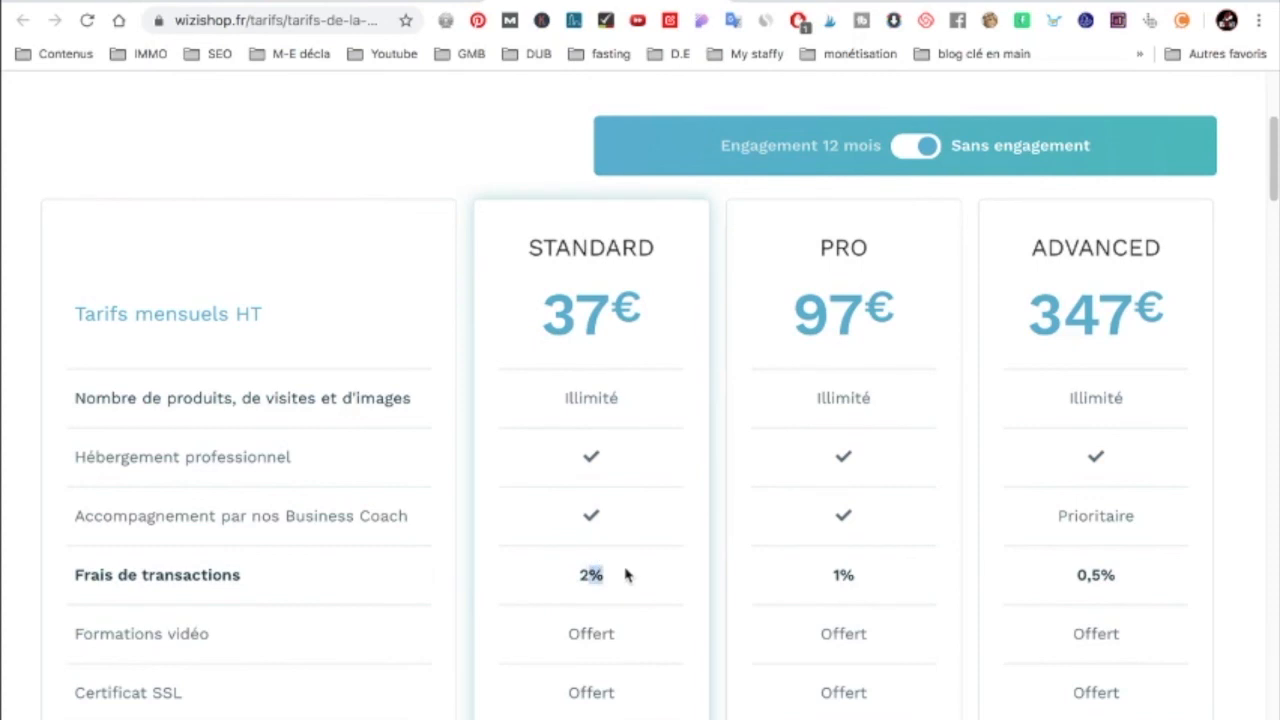
pyautogui.moveTo(830, 585); pyautogui.dragTo(890, 583)
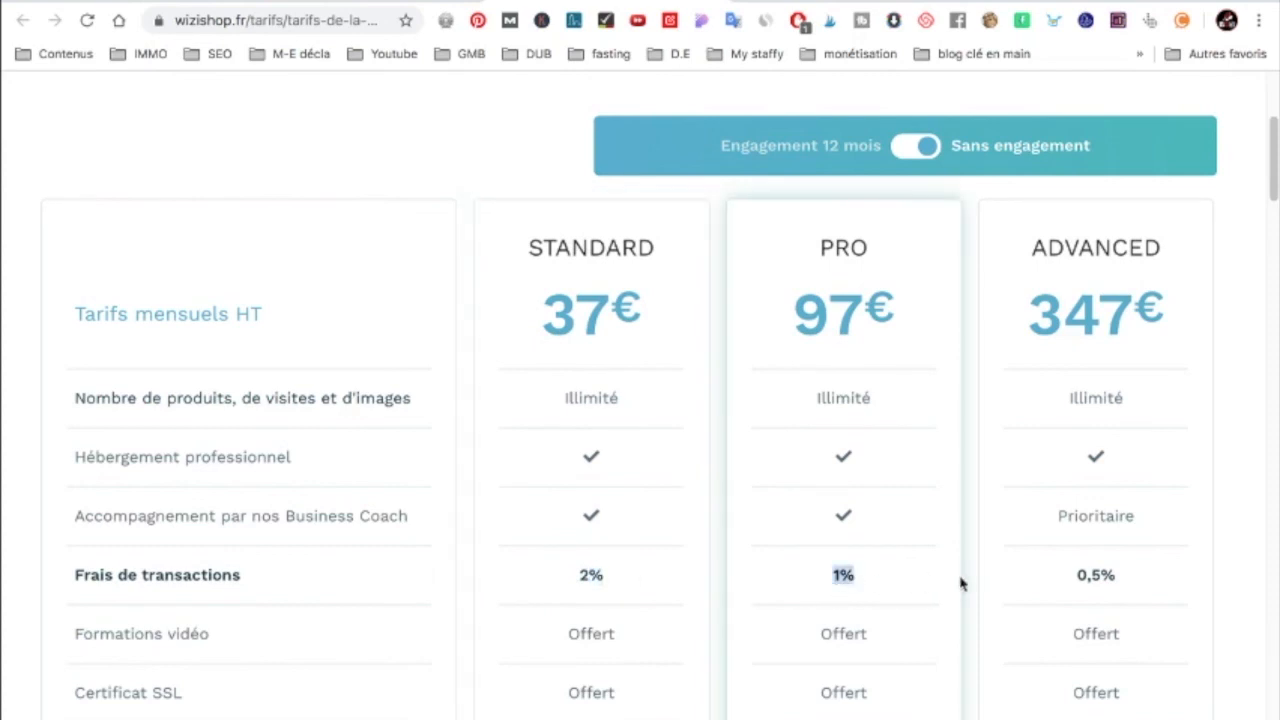
pyautogui.moveTo(1062, 588); pyautogui.dragTo(1108, 578)
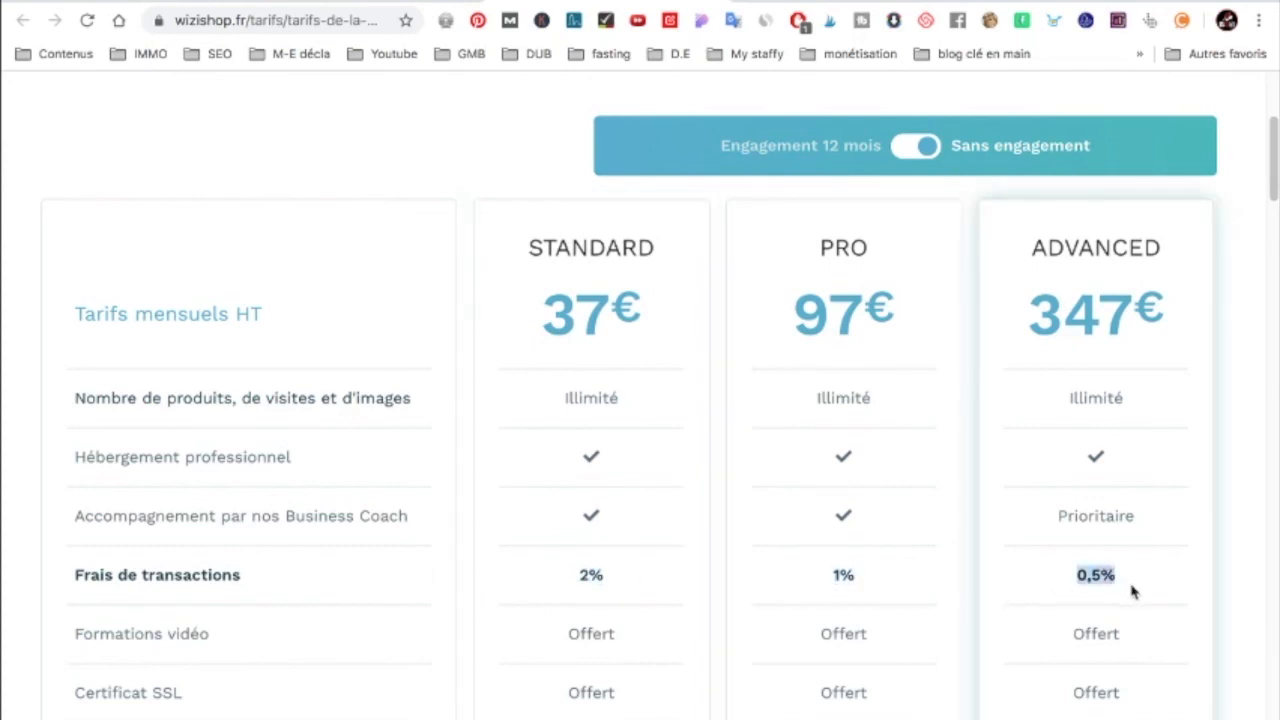
pyautogui.scroll(-2, 1100, 551)
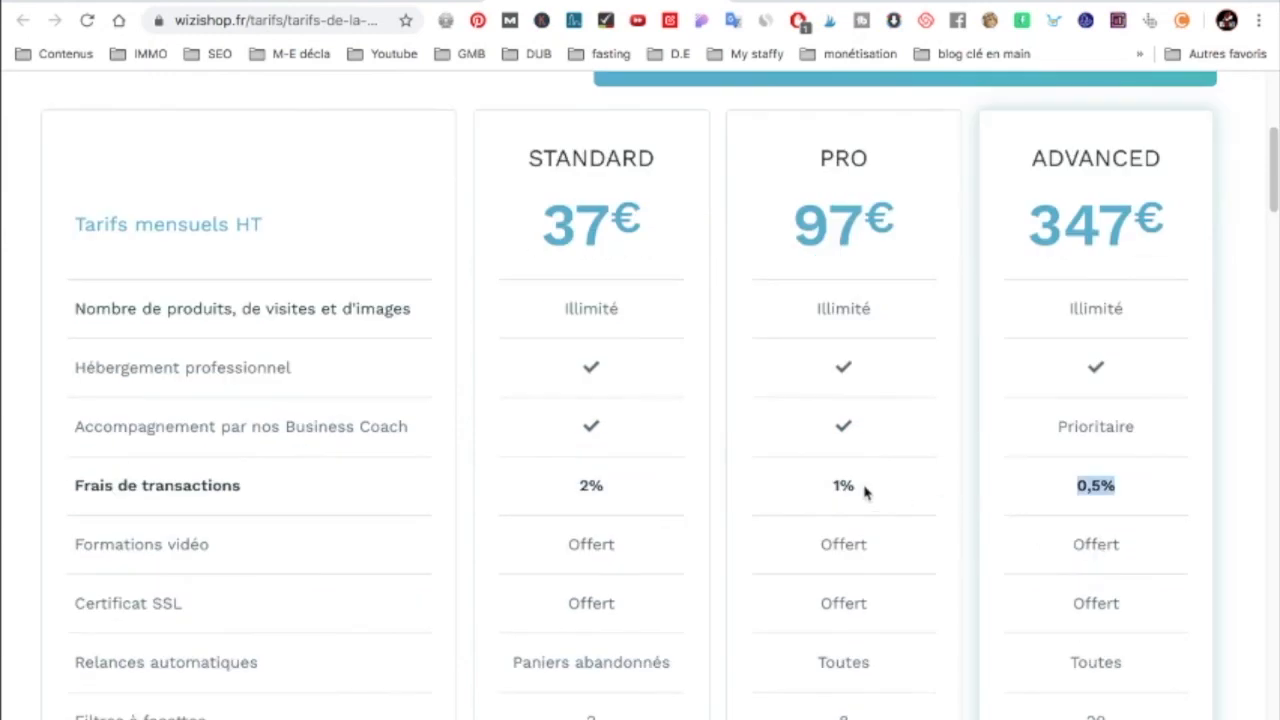
pyautogui.scroll(-5, 866, 491)
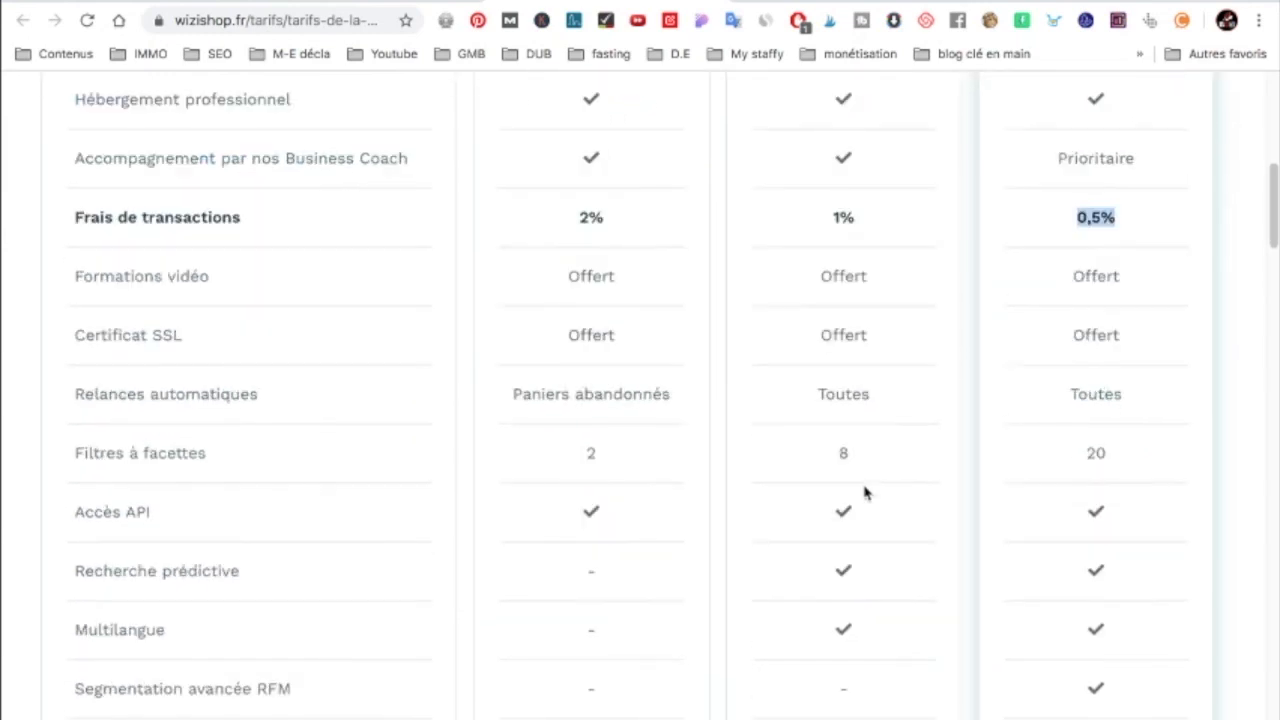
pyautogui.scroll(8, 866, 491)
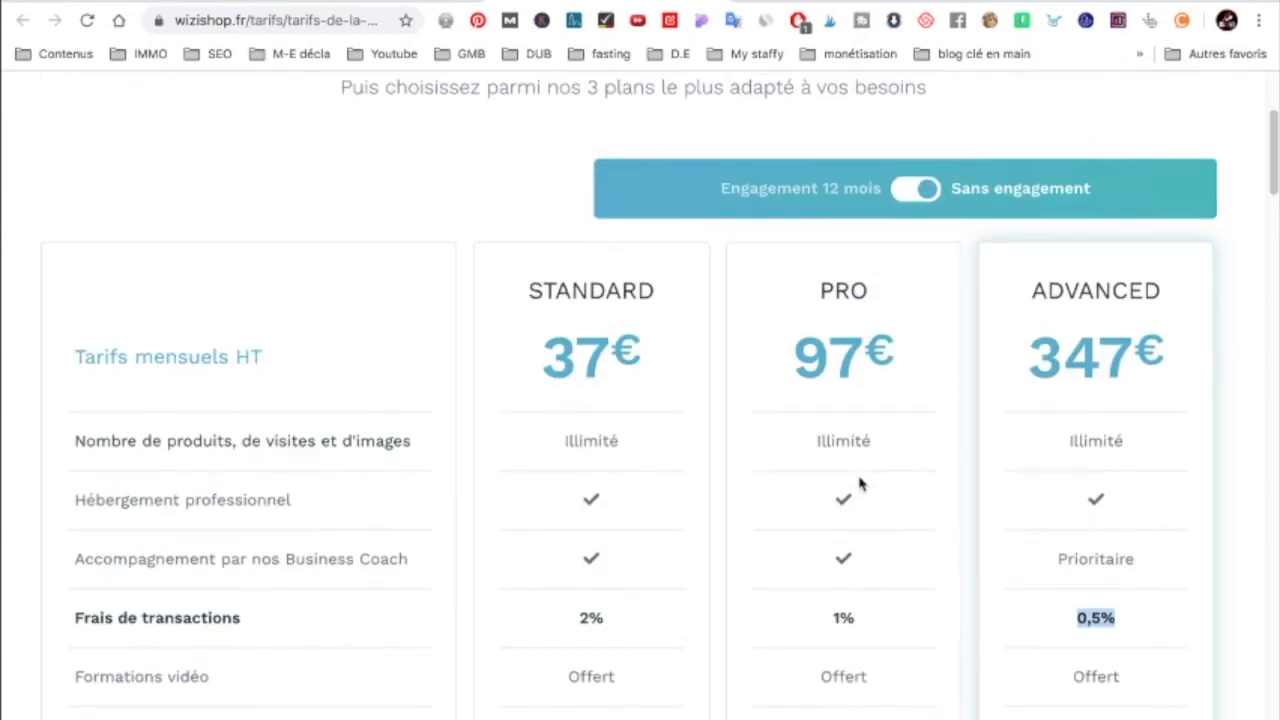
pyautogui.scroll(-3, 855, 487)
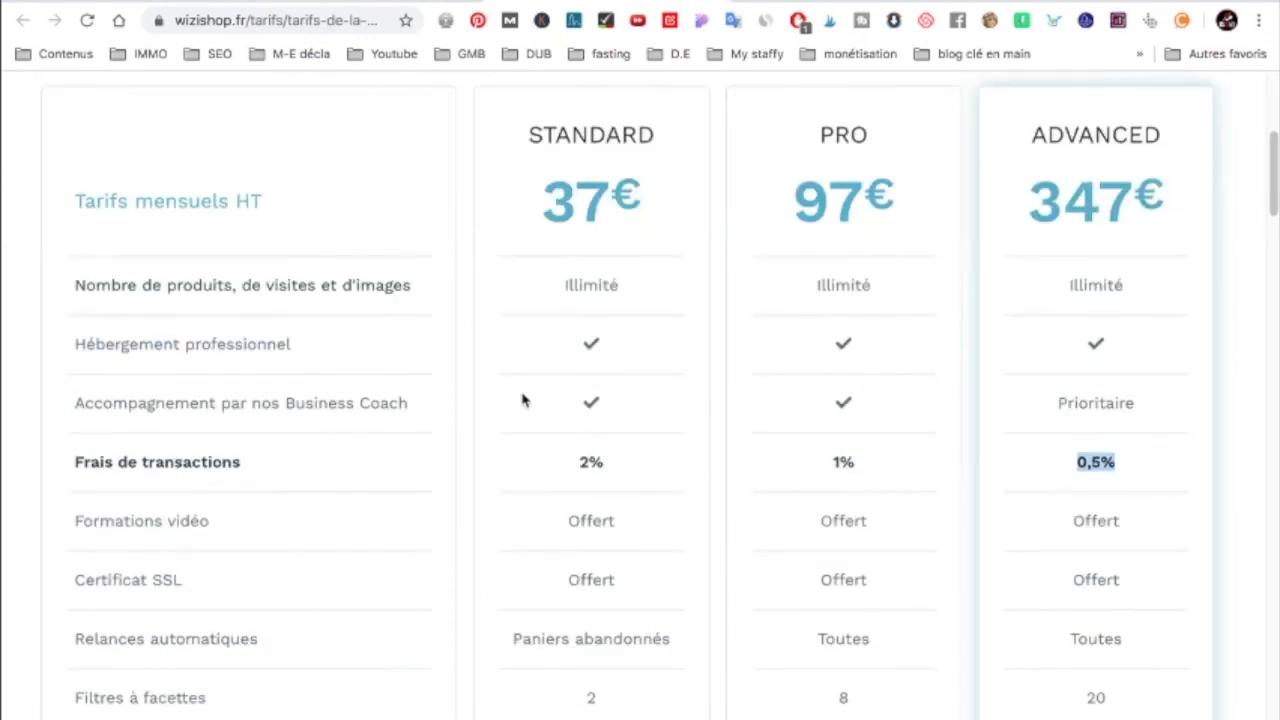
pyautogui.scroll(-1, 580, 356)
pyautogui.scroll(-5, 582, 354)
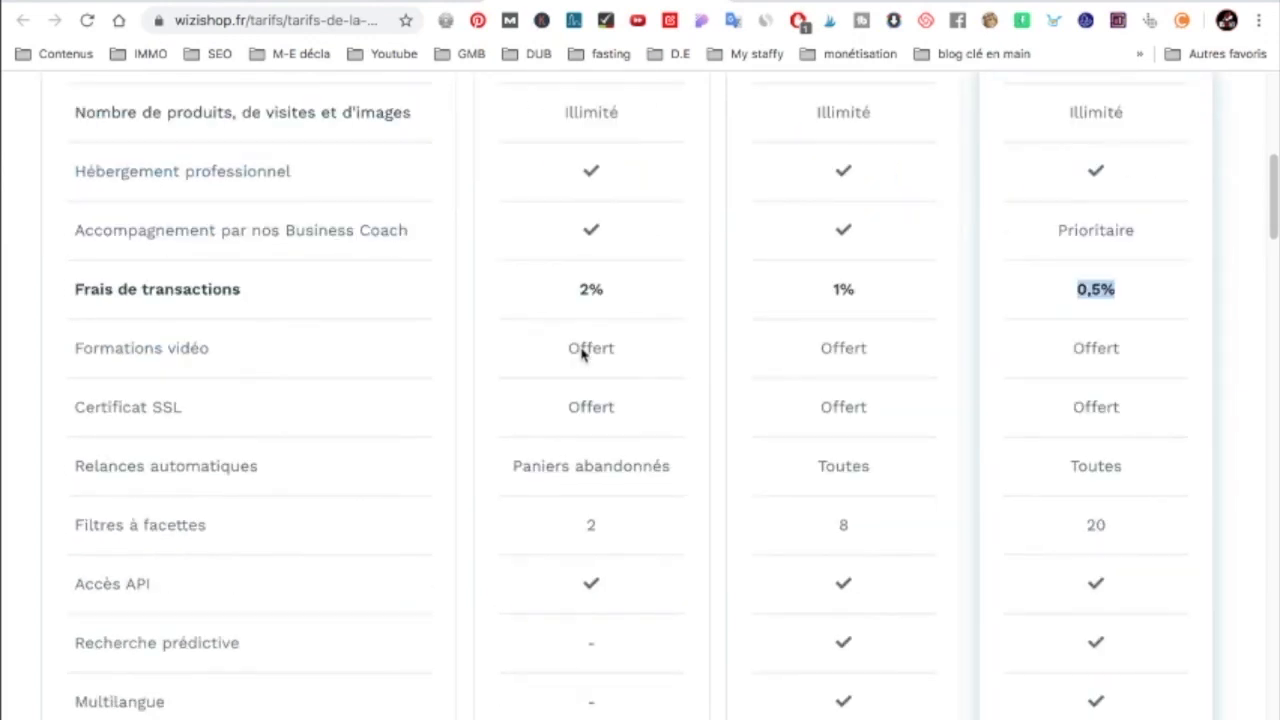
pyautogui.scroll(10, 585, 348)
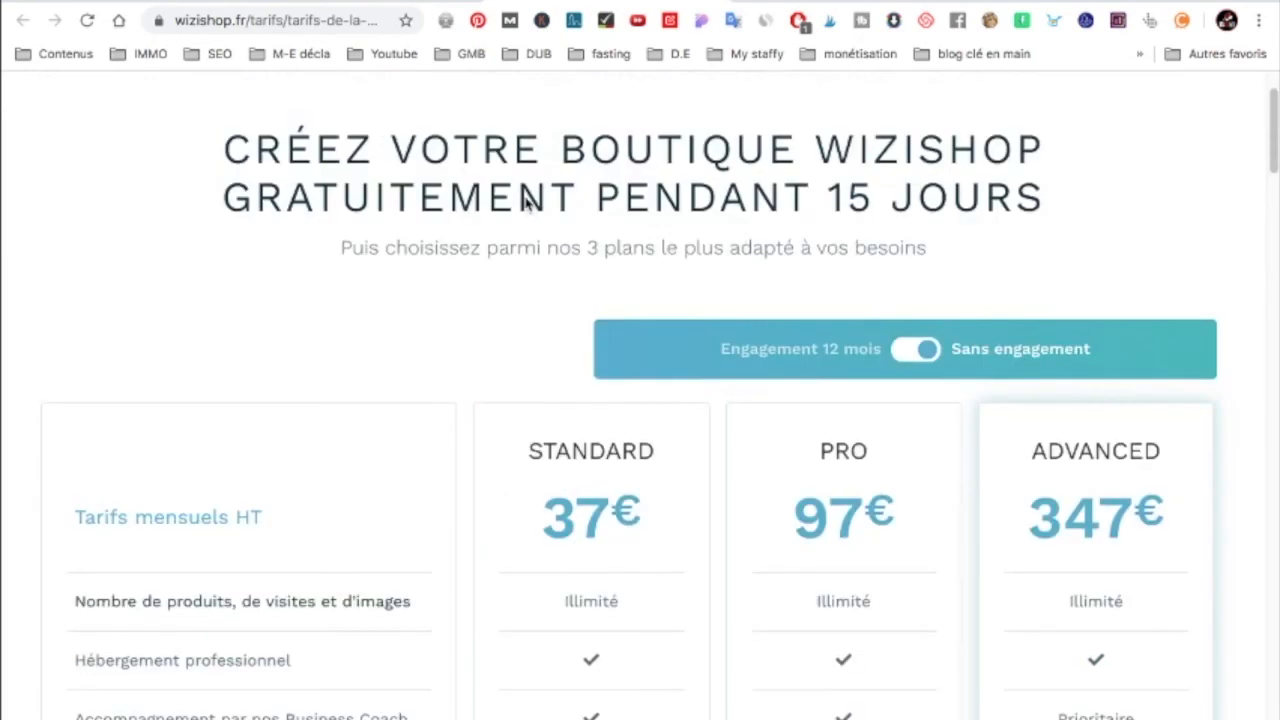